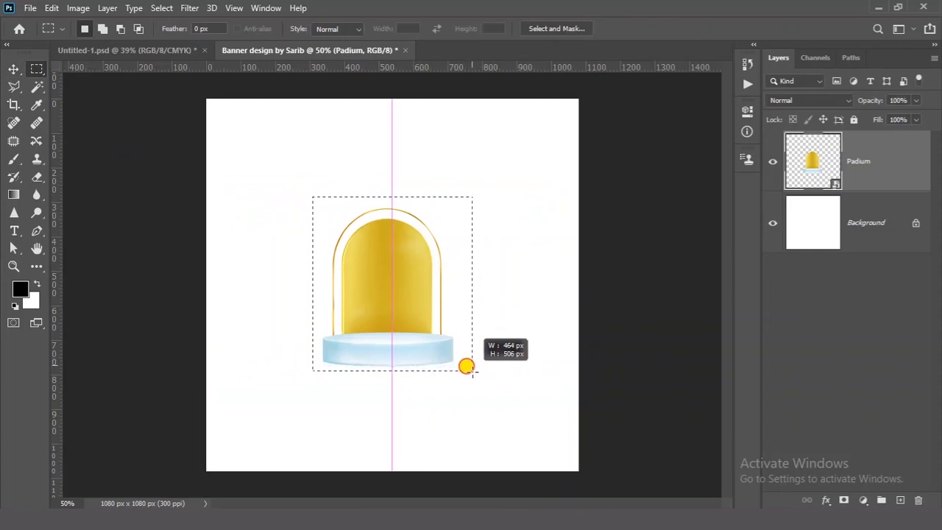
Copy the selected podium area to a new layer and delete the original Padium layer
key(ctrl+j)
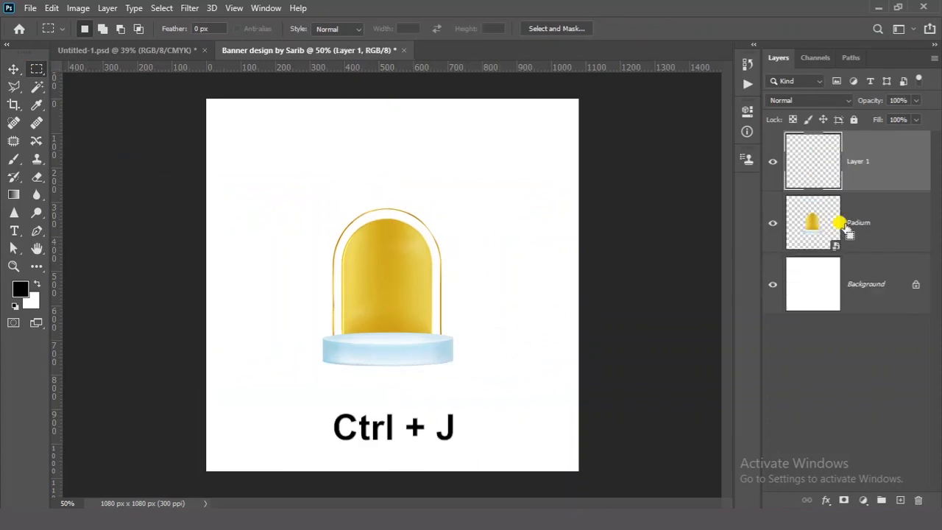
click(874, 231)
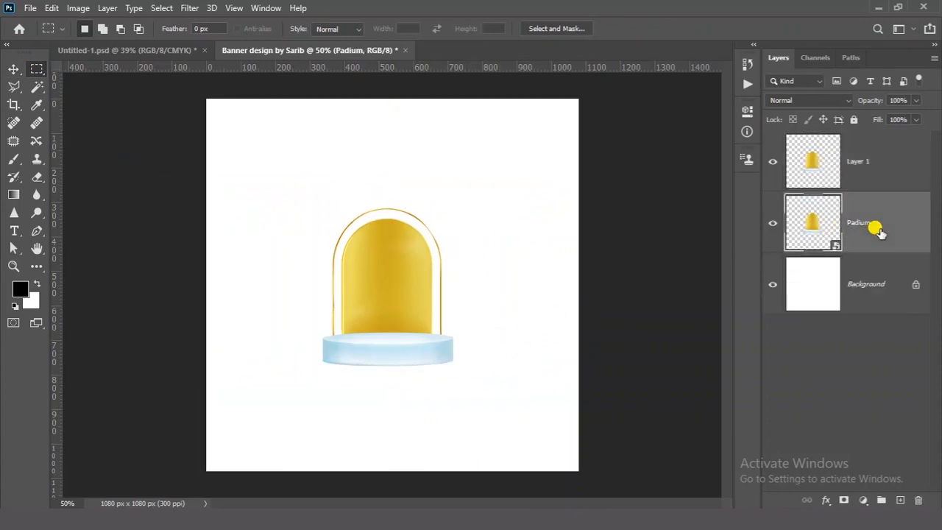
key(Delete)
Enlarge the podium layer proportionally and position it in the middle of the canvas
click(894, 168)
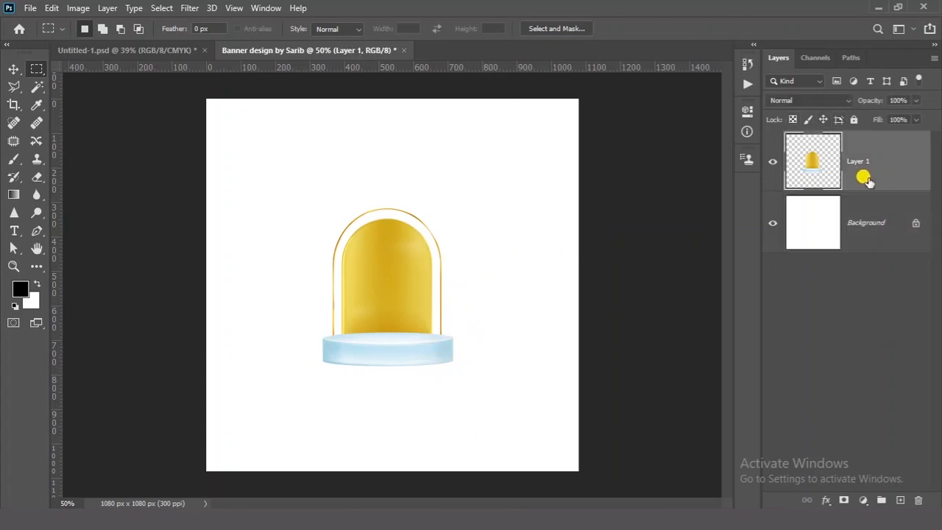
key(ctrl+t)
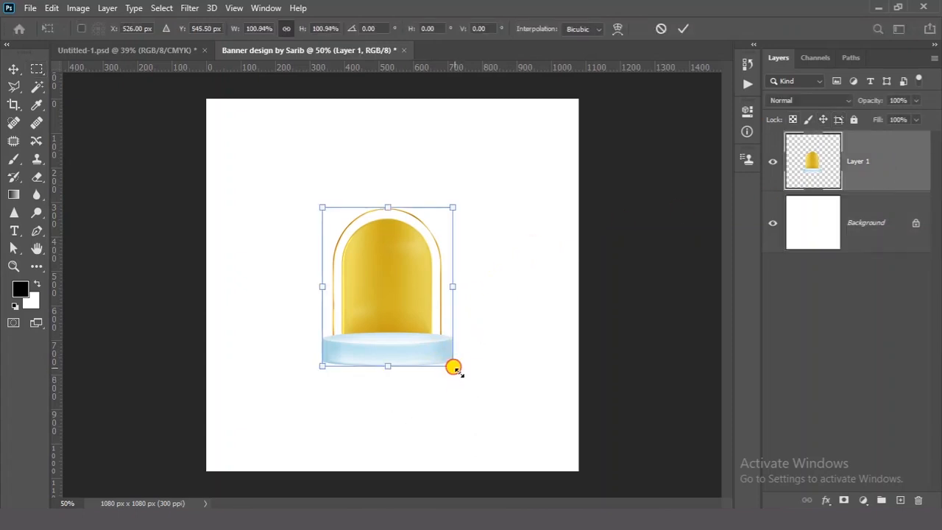
drag(455, 368, 479, 391)
key(Return)
drag(487, 265, 491, 273)
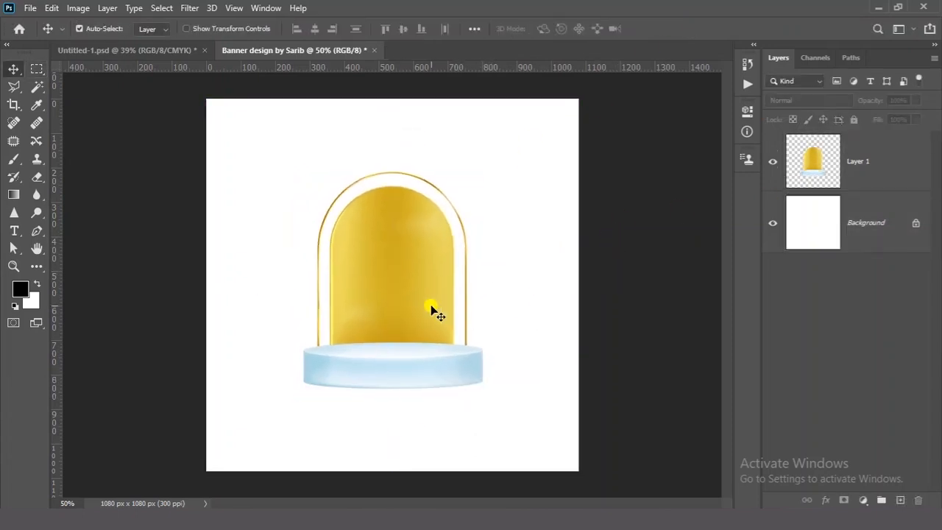
Convert the white background to an editable layer and add a Gradient Overlay effect to it
key(ctrl+0)
click(913, 225)
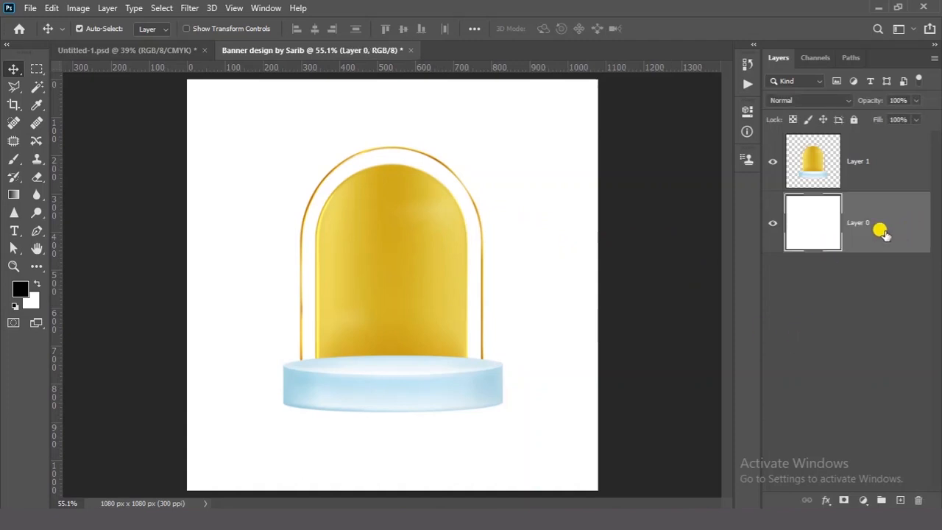
click(826, 500)
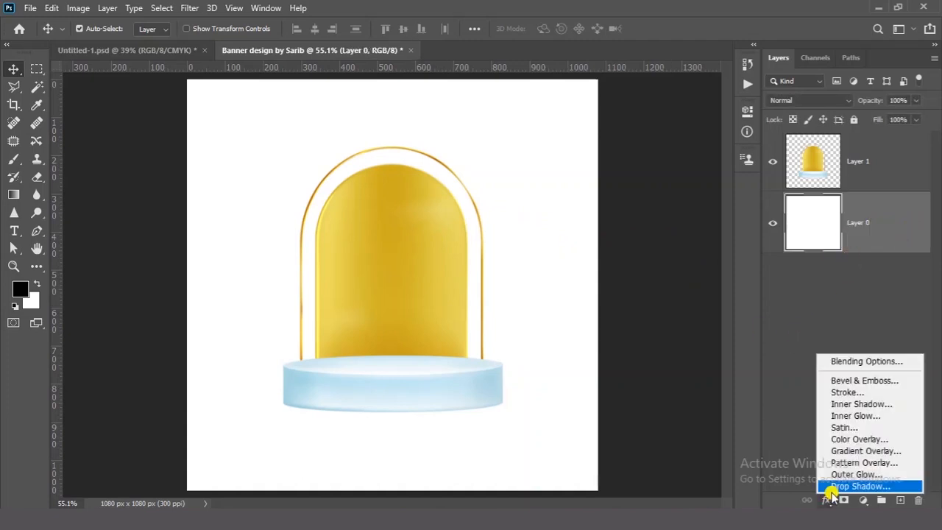
click(851, 439)
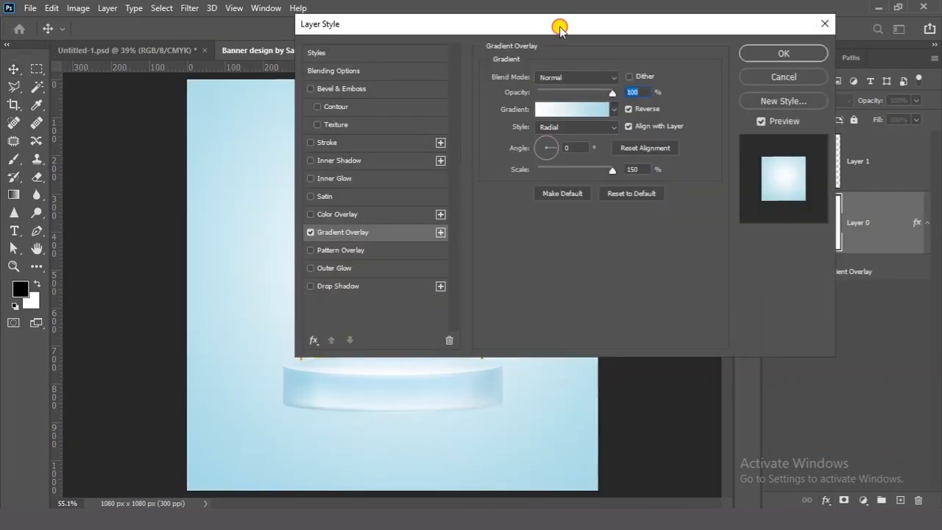
drag(559, 25, 904, 13)
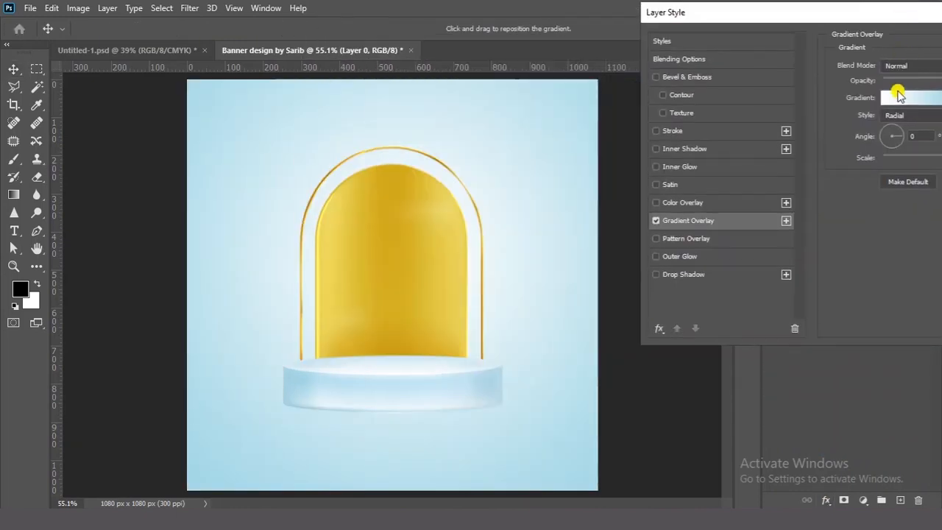
Use light blue a8dbe6 and white ffffff as the two color stops of the overlay gradient
click(898, 94)
click(596, 329)
click(677, 385)
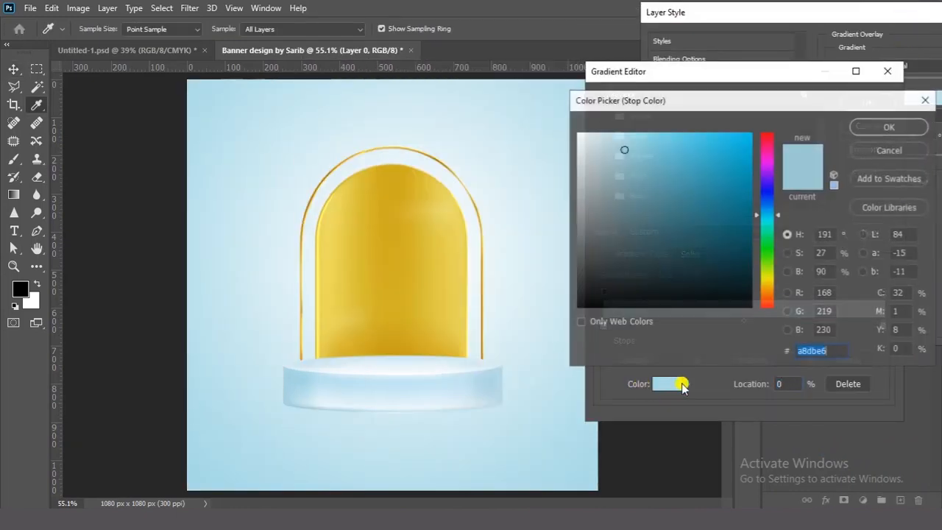
click(883, 125)
drag(795, 77, 736, 70)
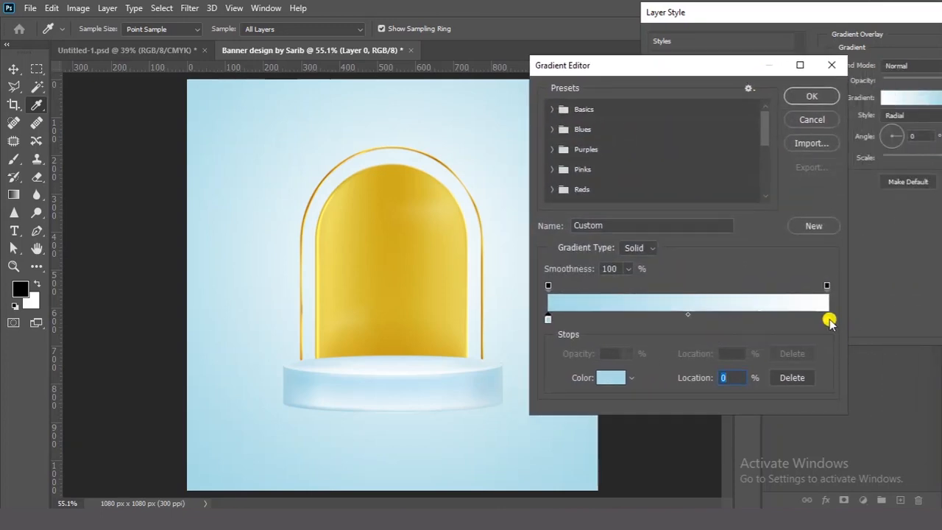
click(828, 320)
click(645, 379)
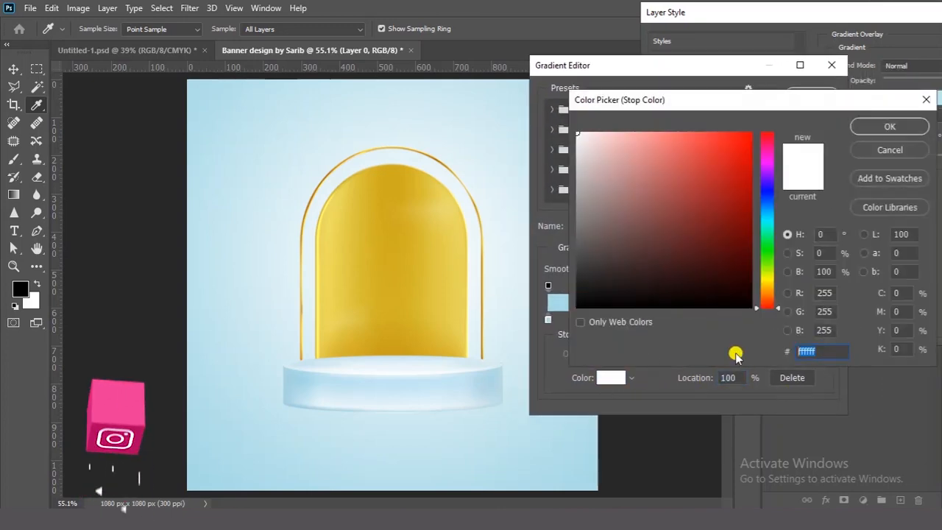
click(858, 126)
click(812, 98)
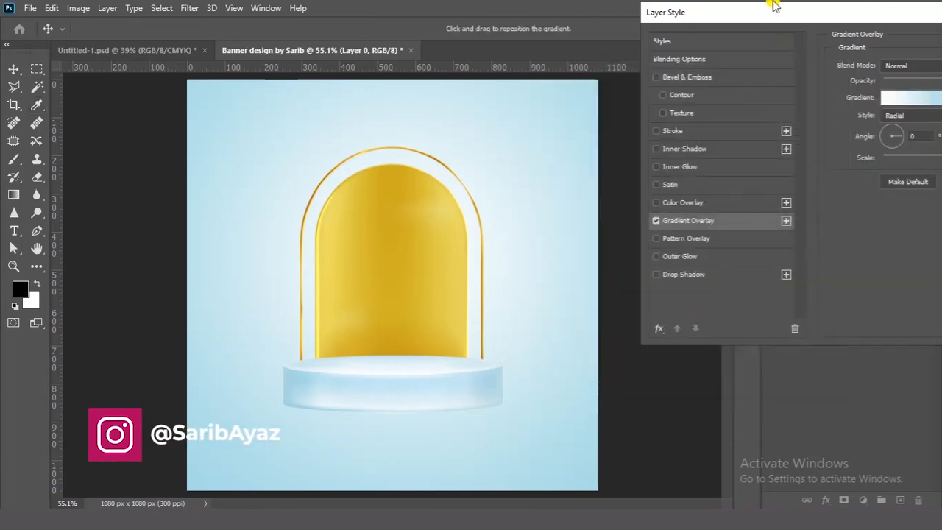
Apply the gradient overlay with a reversed Radial style, 100% opacity and 150% scale
drag(782, 14, 635, 34)
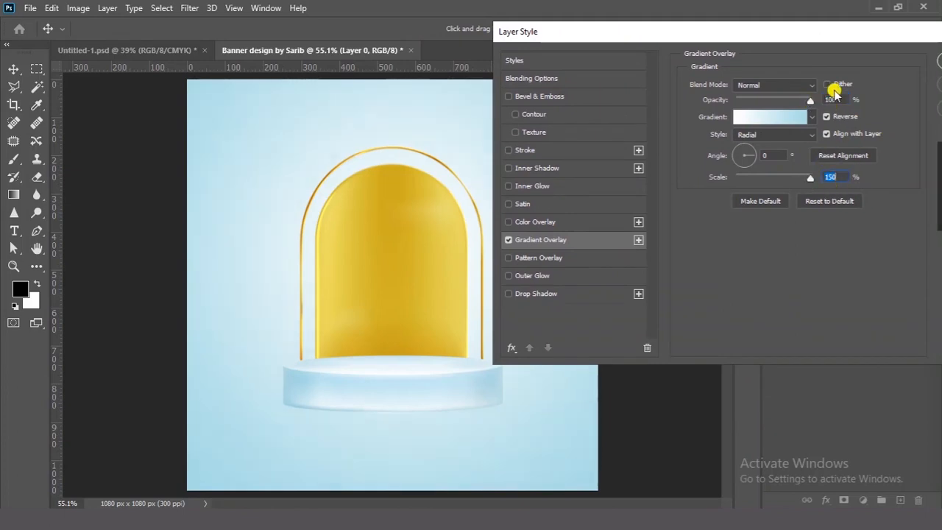
drag(839, 38, 697, 48)
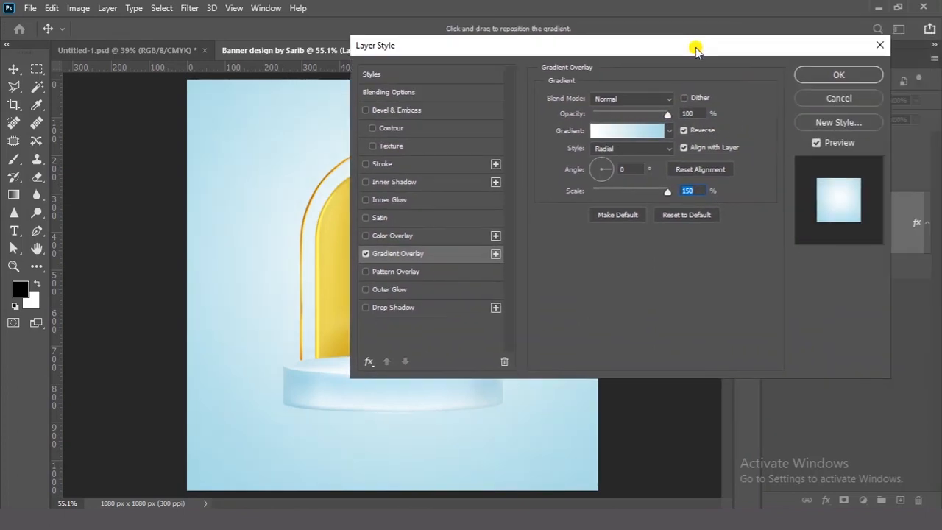
click(854, 75)
Add a Brightness/Contrast adjustment above the podium layer with brightness -22 and contrast about -5
ctrl+click(394, 254)
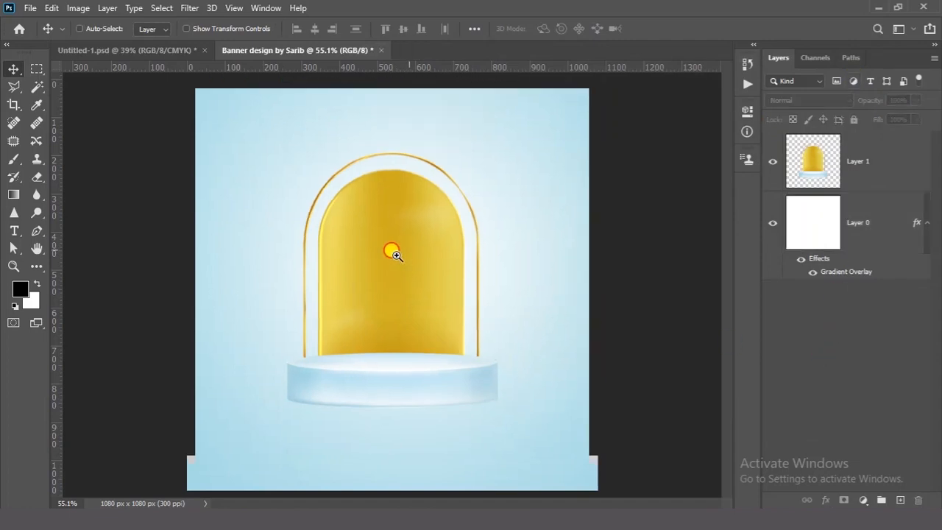
drag(396, 255, 389, 256)
click(419, 370)
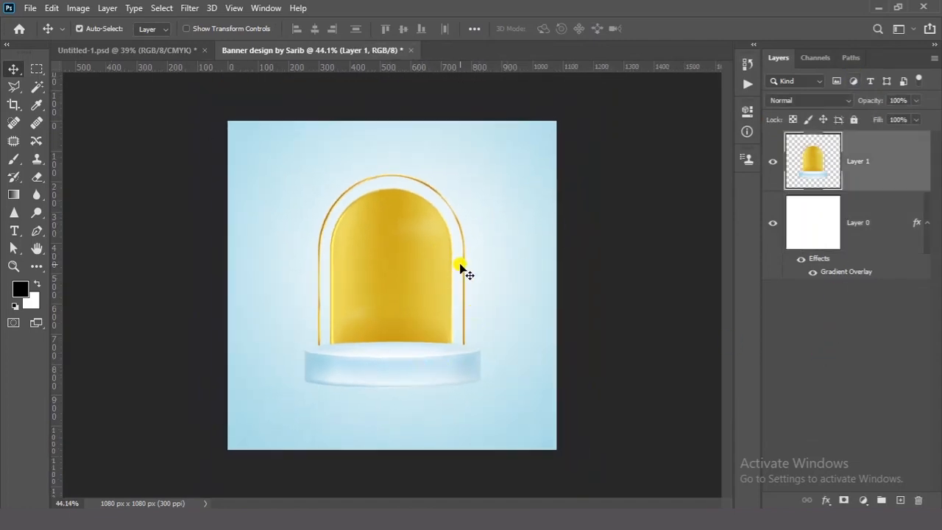
click(864, 501)
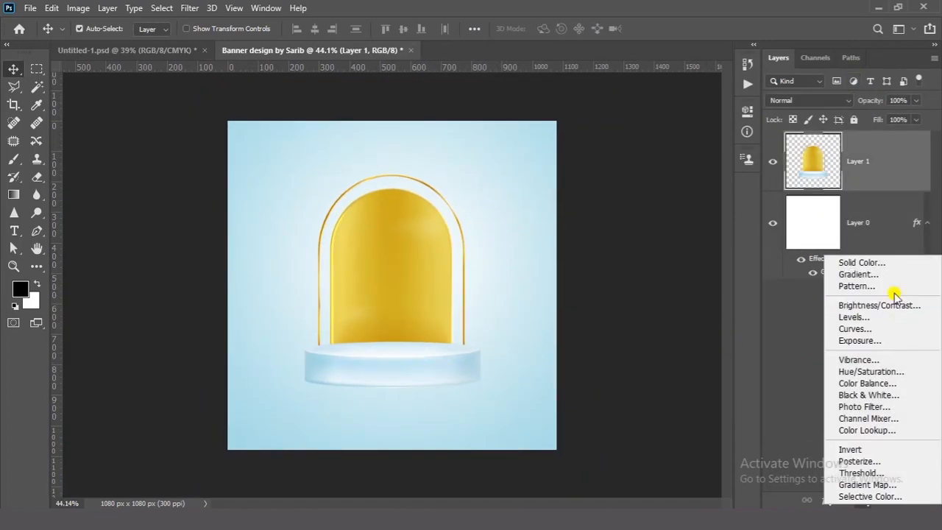
click(896, 306)
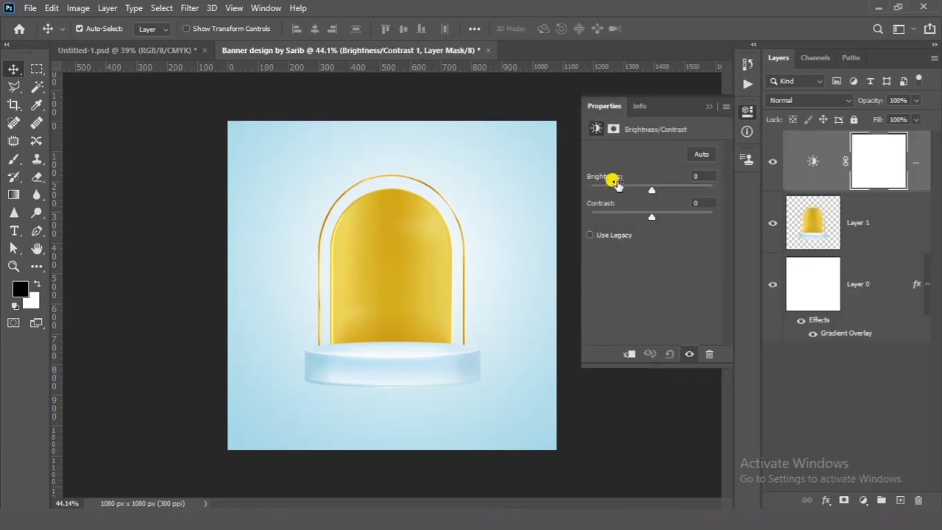
drag(650, 190, 643, 191)
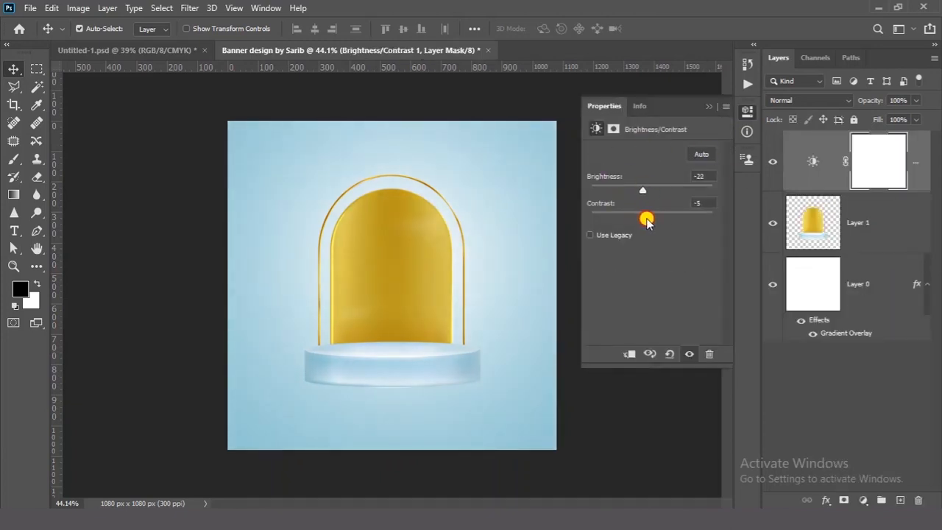
click(708, 107)
click(803, 378)
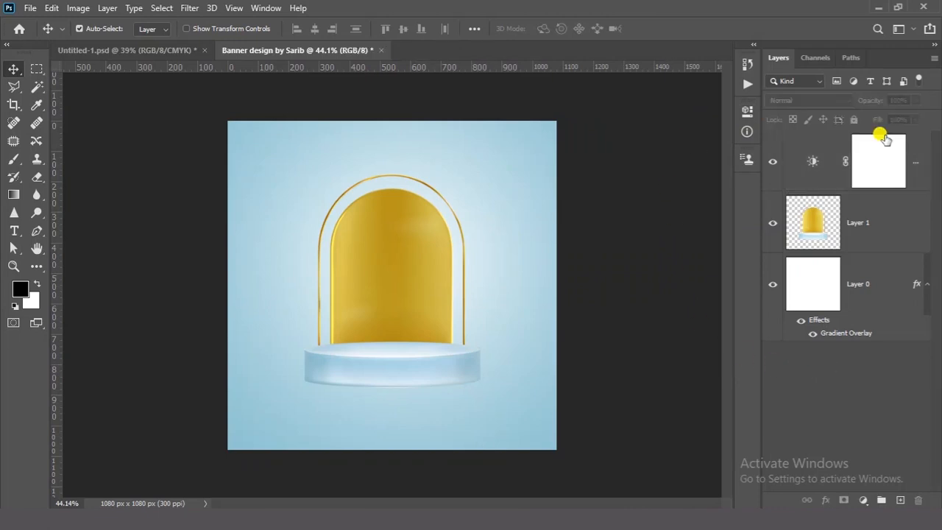
Create a new top layer and paint one soft black dab of 546 px over the arch's center
drag(756, 184, 705, 184)
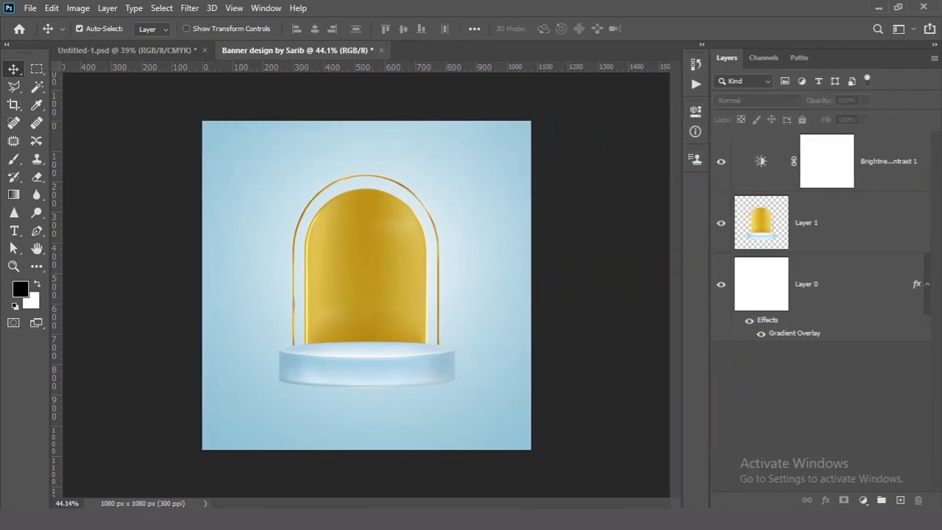
click(899, 500)
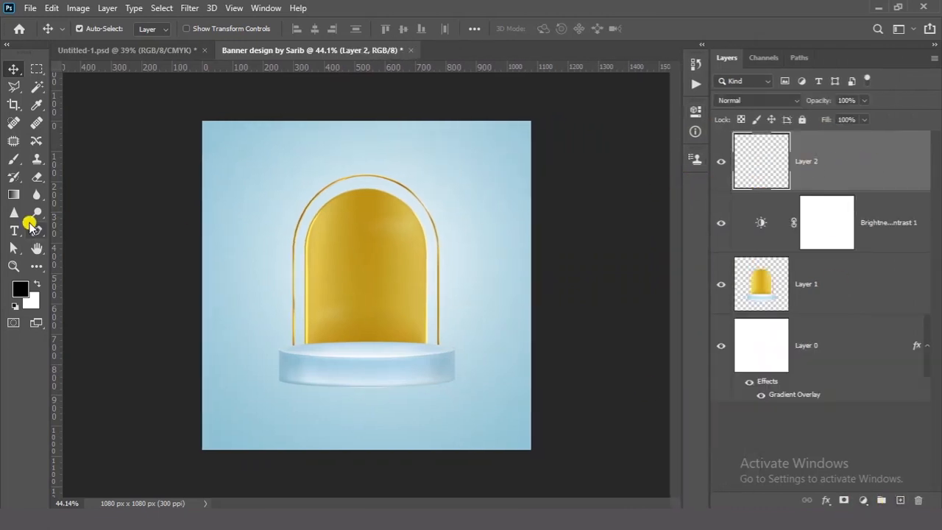
click(14, 158)
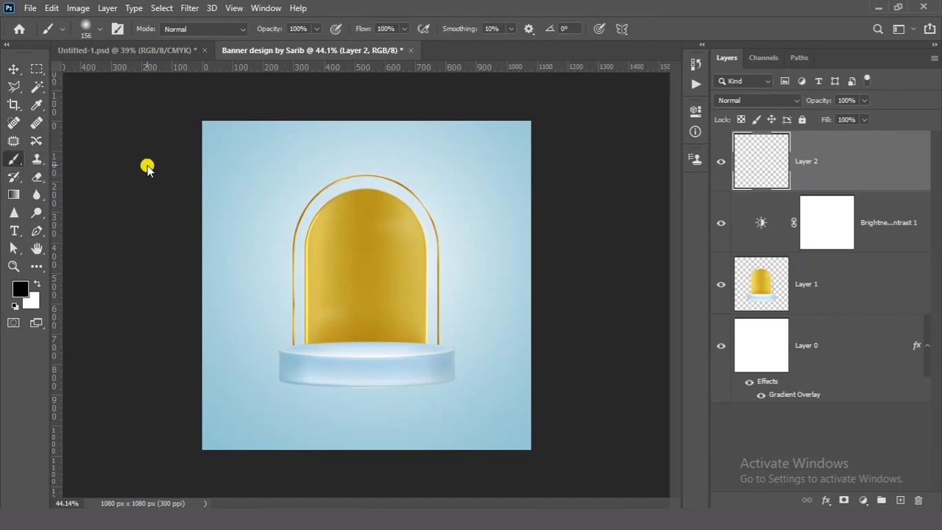
mouse_move(363, 245)
mouse_down()
mouse_move(431, 261)
mouse_move(425, 254)
mouse_up()
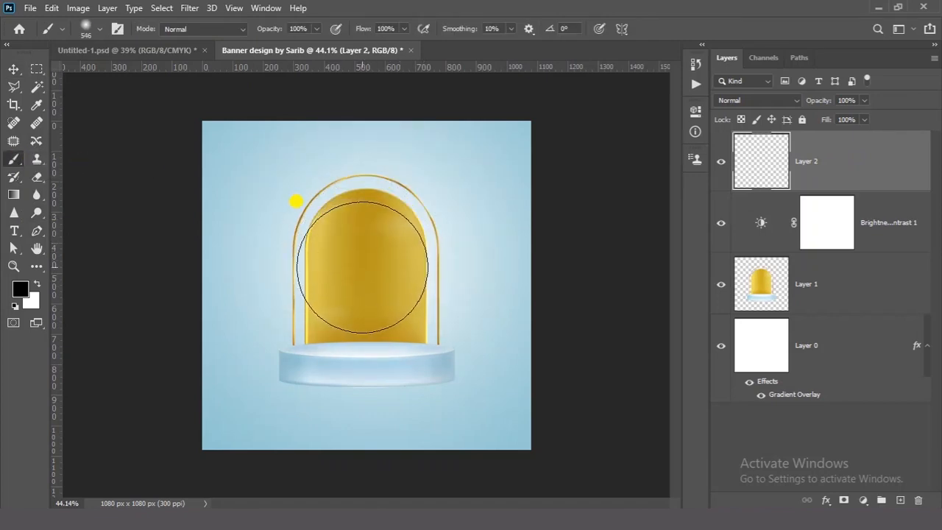
click(21, 292)
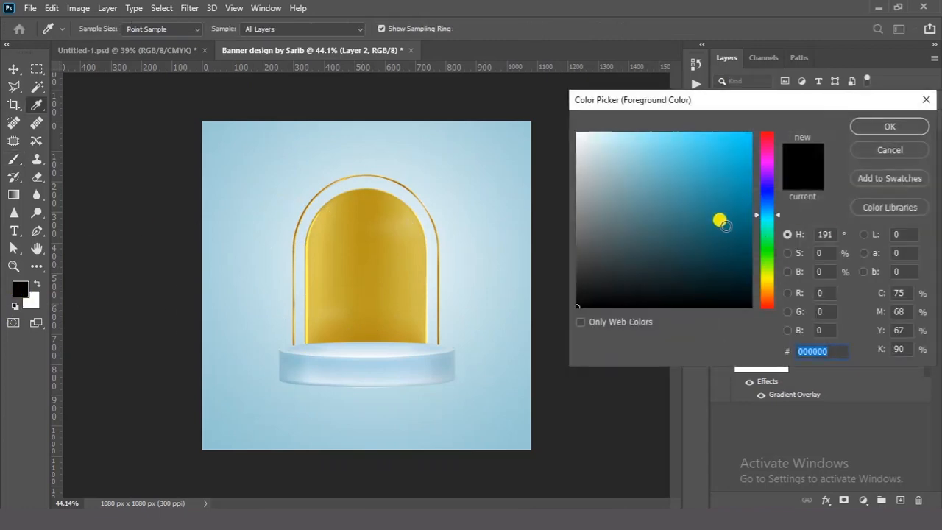
click(887, 126)
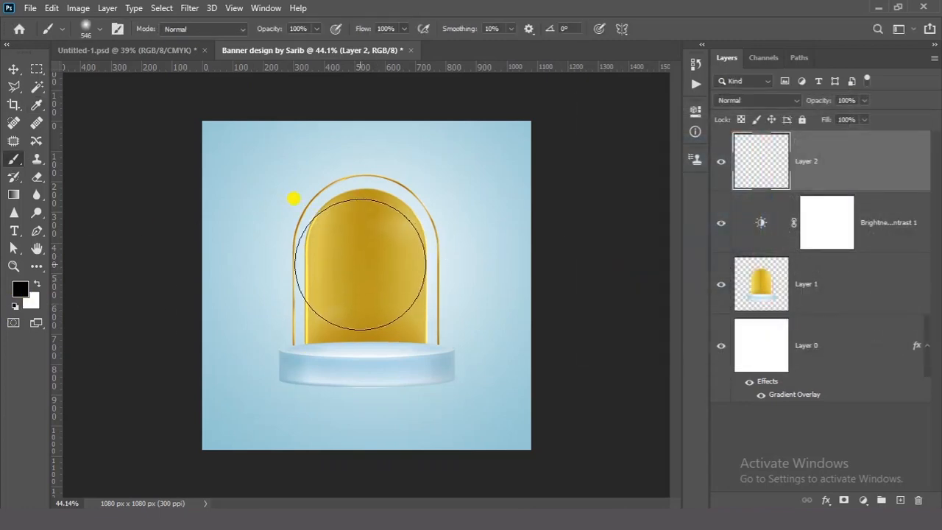
click(361, 263)
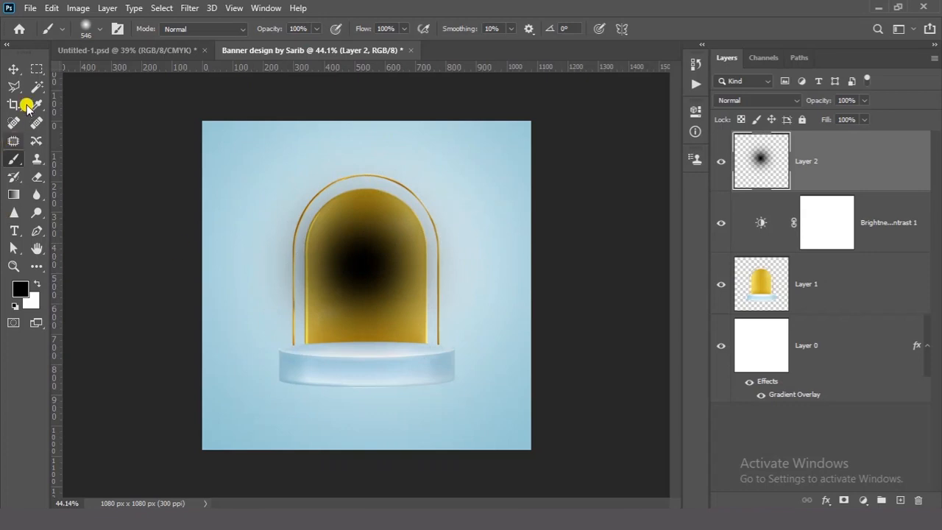
Flatten the black dab into a thin shadow at the podium's base and set its layer opacity to 57%
click(14, 70)
key(ctrl+t)
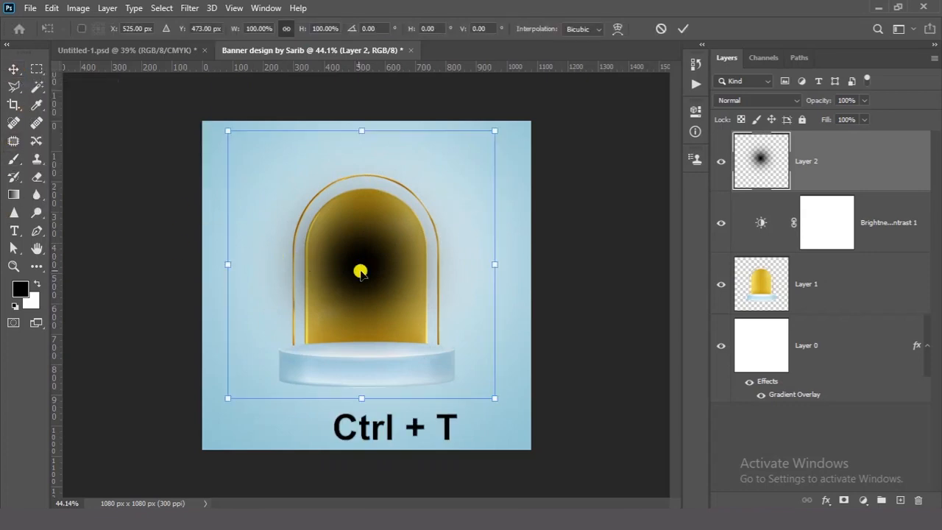
drag(362, 131, 362, 247)
drag(368, 269, 370, 386)
click(682, 31)
drag(814, 100, 788, 105)
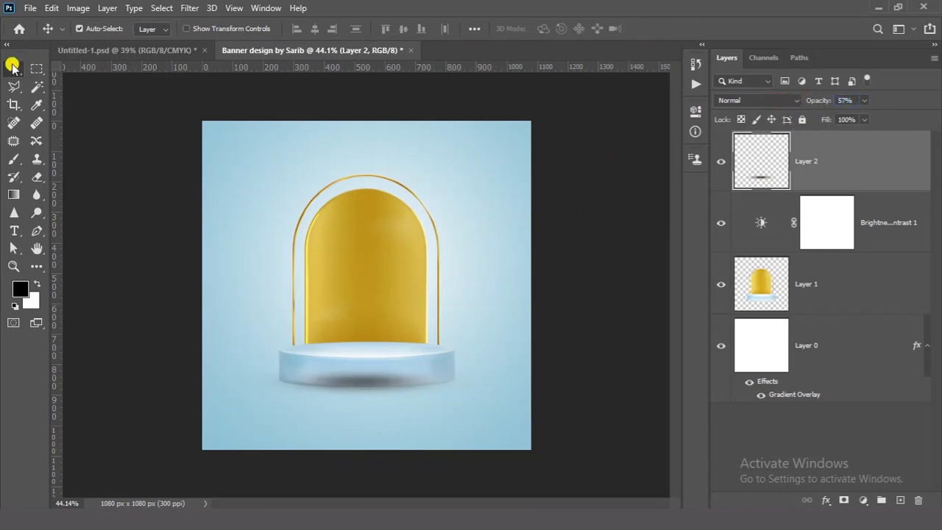
Move the shadow layer beneath the podium layer and duplicate the shadow so one lies at each end of the base
drag(842, 170, 848, 316)
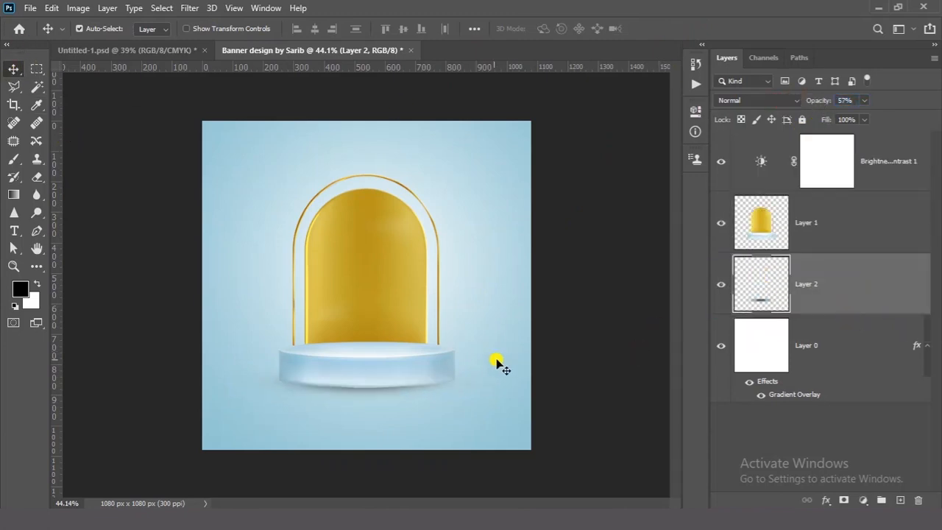
drag(458, 412, 408, 413)
drag(307, 412, 397, 412)
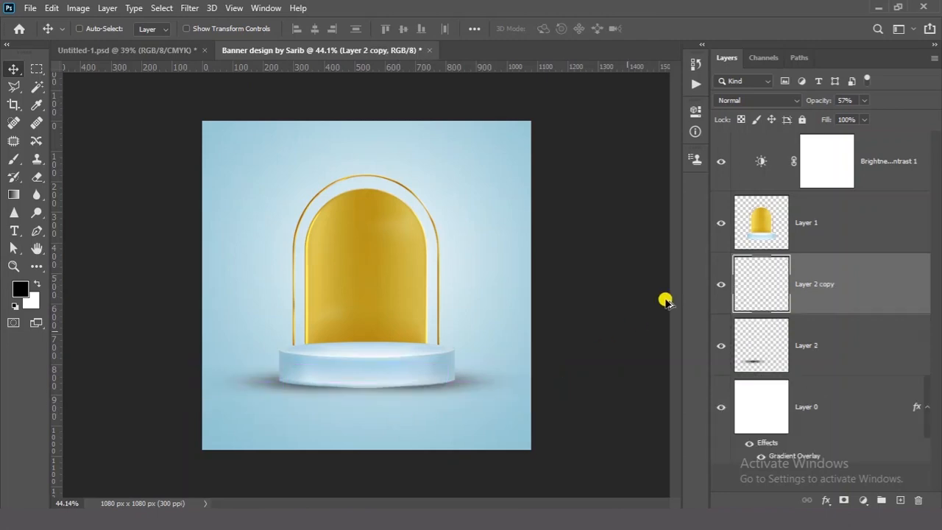
Set the opacity of both podium shadow layers to 26%
shift+click(804, 362)
drag(806, 99, 795, 103)
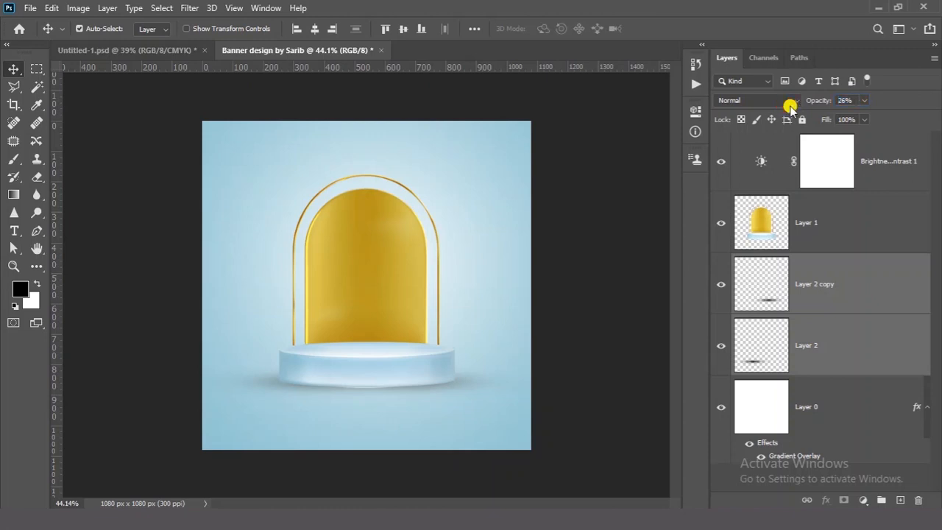
click(809, 471)
Shift the two podium shadows slightly inward, toward the center of the base
click(824, 285)
drag(535, 382, 526, 384)
click(825, 345)
drag(535, 370, 553, 371)
click(600, 320)
Place the Perfume image file in the banner over the podium and scale it to about 31%
key(alt+Tab)
drag(678, 225, 363, 289)
drag(530, 120, 466, 182)
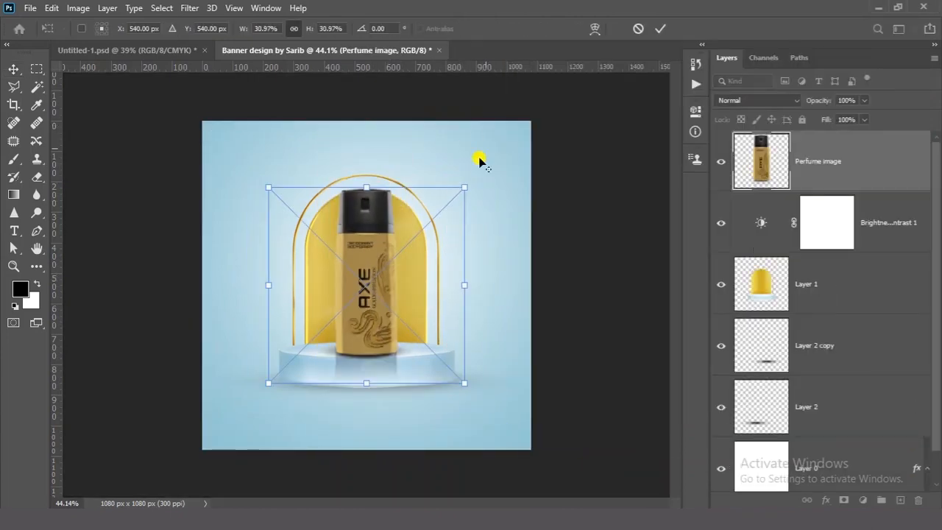
key(Return)
Commit the placed perfume bottle's size and try lifting it off the podium to inspect the shadow and reflection under its base
drag(442, 324, 446, 317)
drag(359, 383, 422, 397)
drag(449, 192, 470, 151)
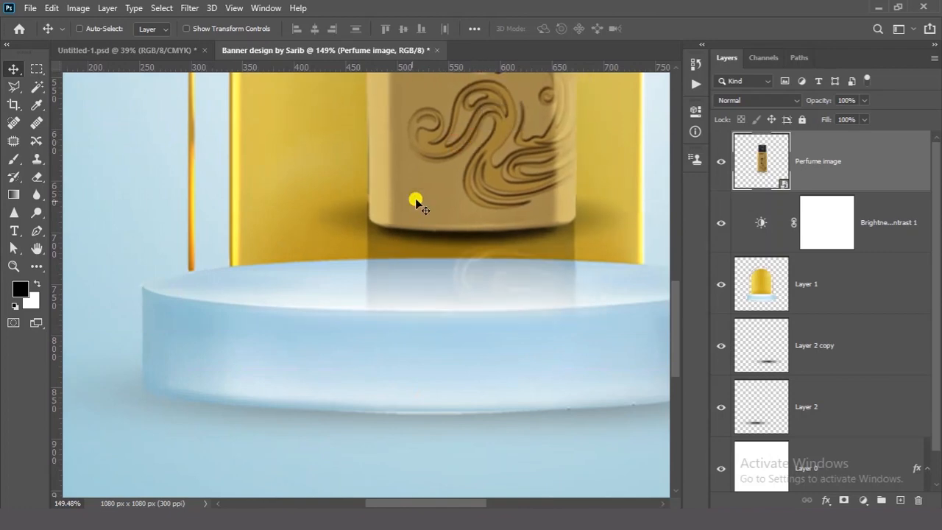
key(ctrl+0)
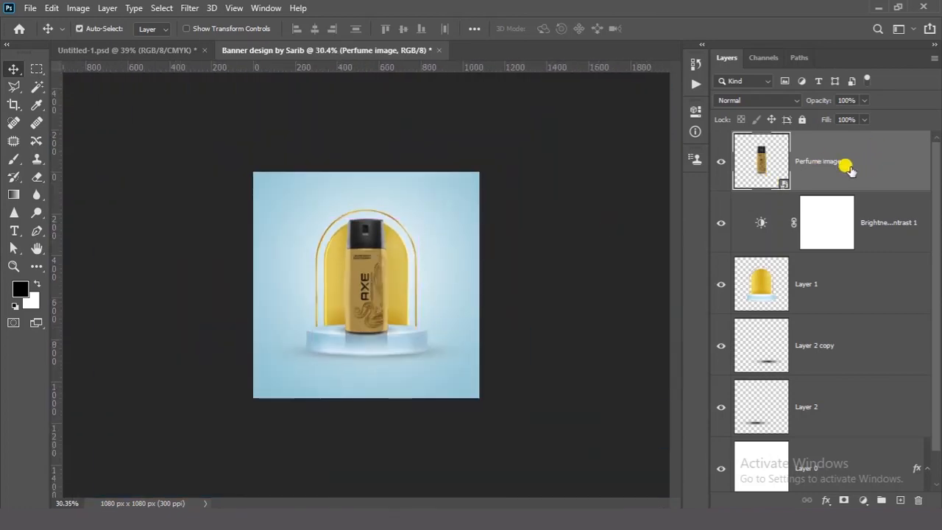
Cut out the bottle without its reflection using Select Subject, copy it to a new layer and delete the Perfume image layer
click(36, 88)
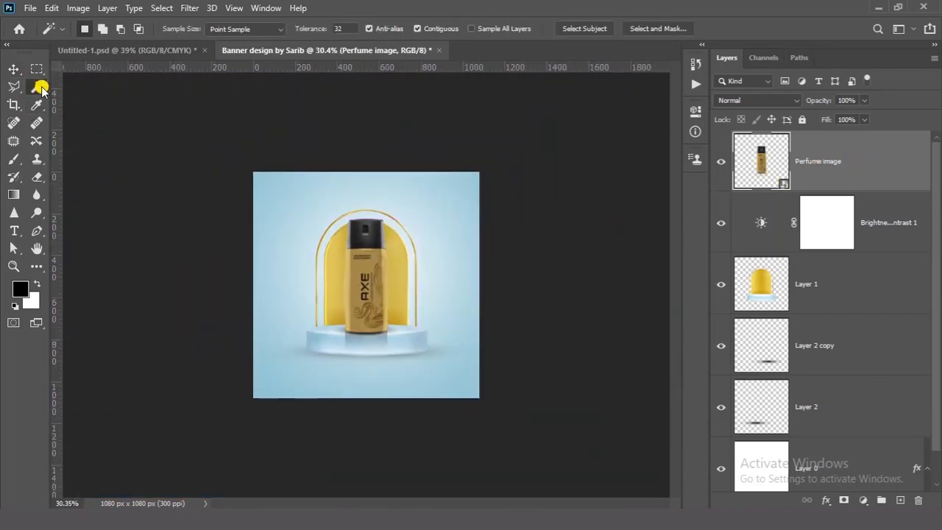
click(577, 30)
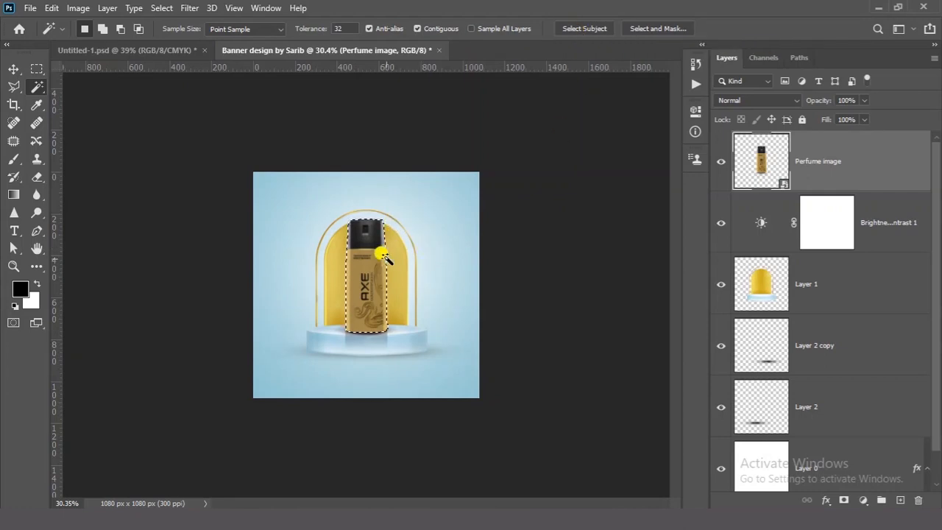
scroll(442, 251, up, 5)
scroll(466, 307, down, 5)
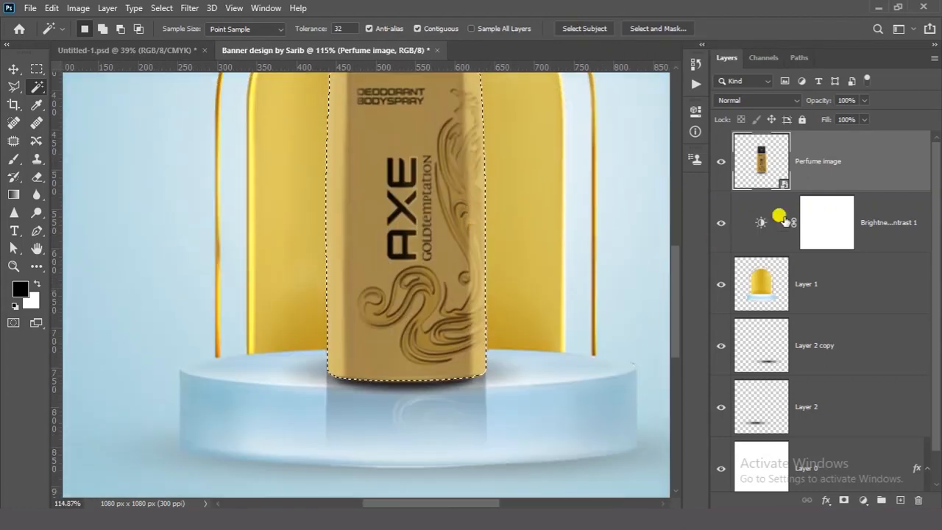
scroll(486, 238, down, 5)
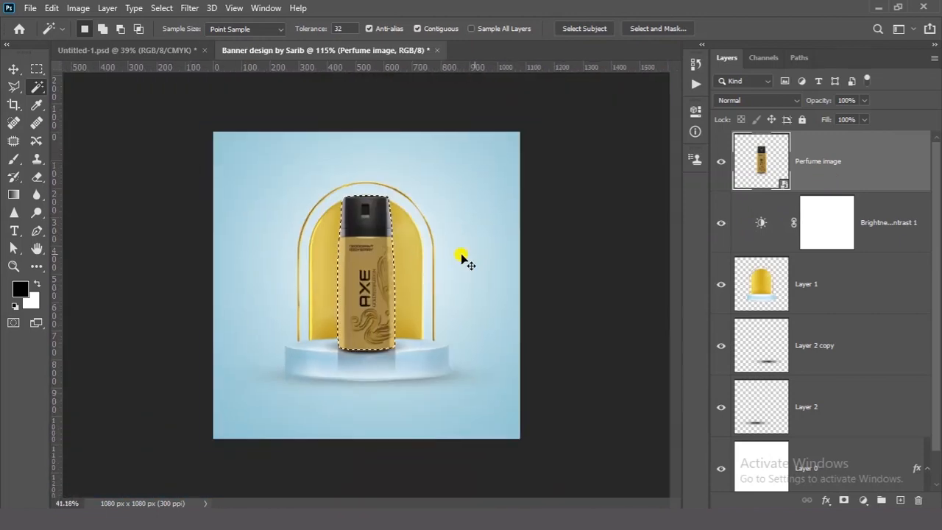
key(ctrl+j)
click(817, 222)
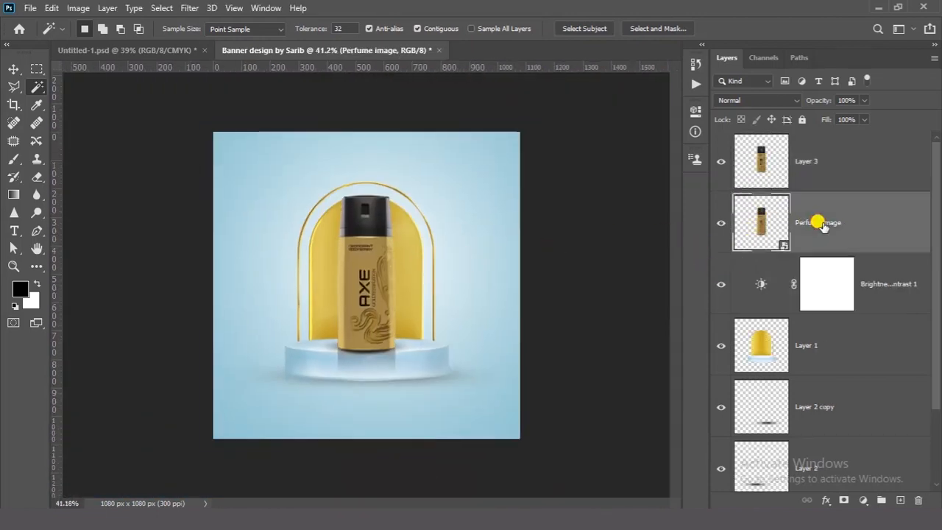
key(Delete)
Reposition the cut-out bottle on the podium's top surface and inspect its bottom edge up close
key(v)
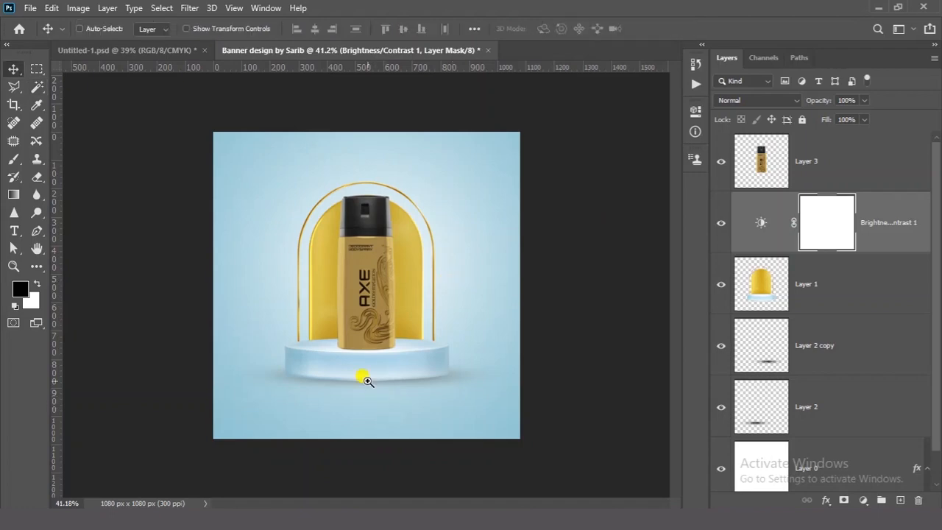
drag(361, 358, 409, 368)
drag(389, 294, 407, 257)
scroll(353, 315, up, 8)
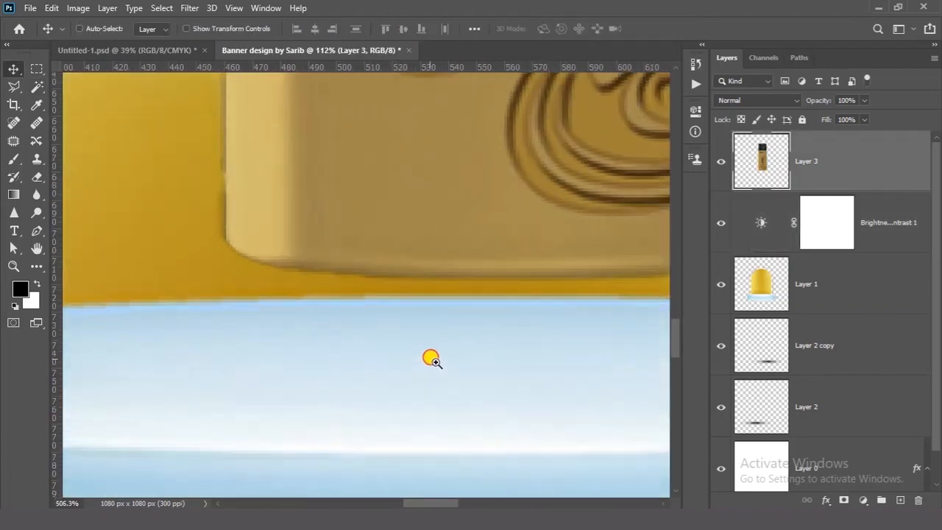
scroll(190, 338, down, 6)
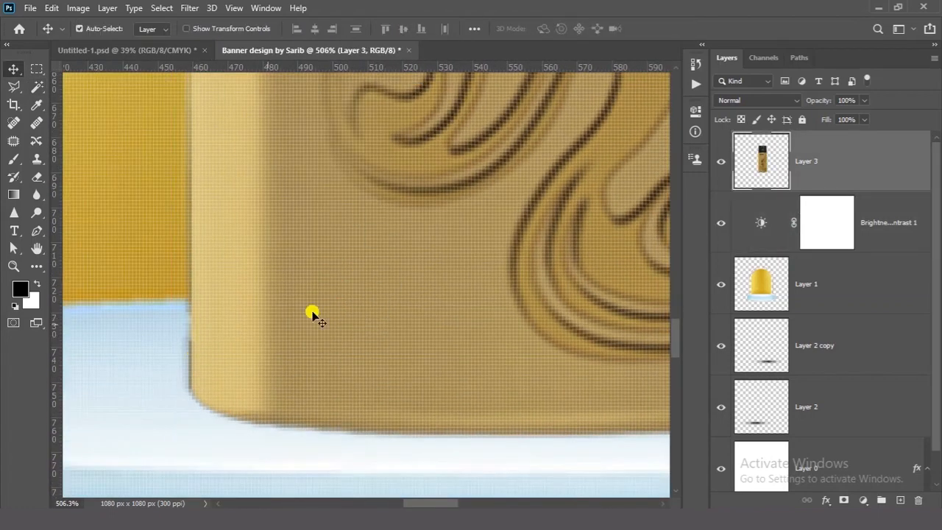
scroll(394, 280, down, 3)
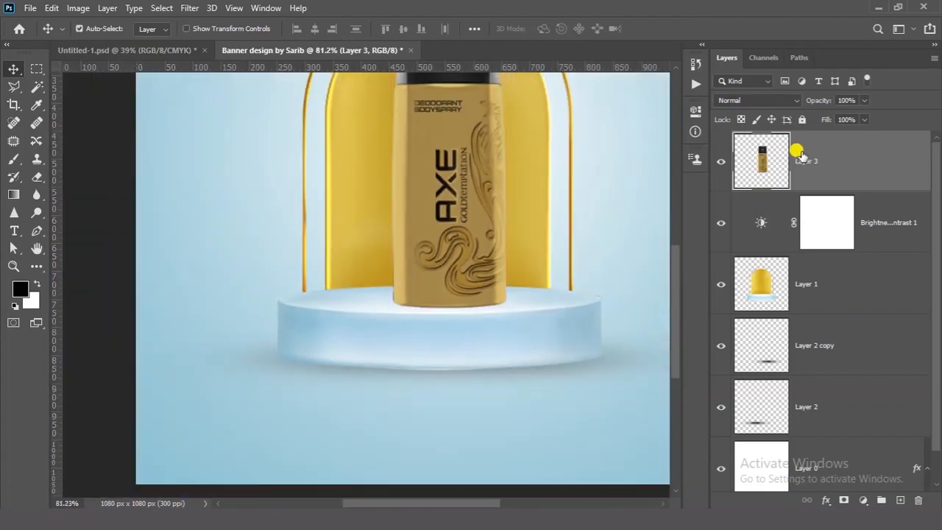
Load the bottle layer's pixels as a selection and contract it by 1 pixel
right_click(758, 154)
click(810, 192)
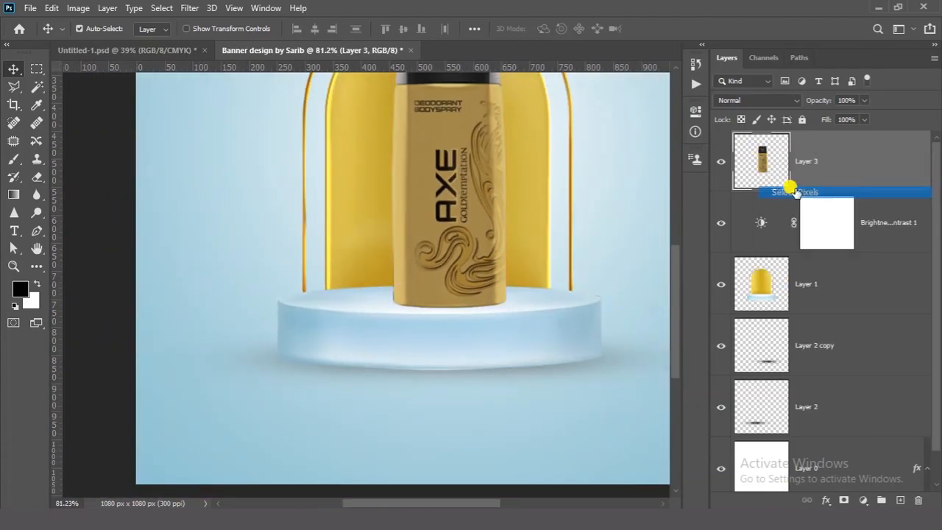
scroll(434, 198, up, 2)
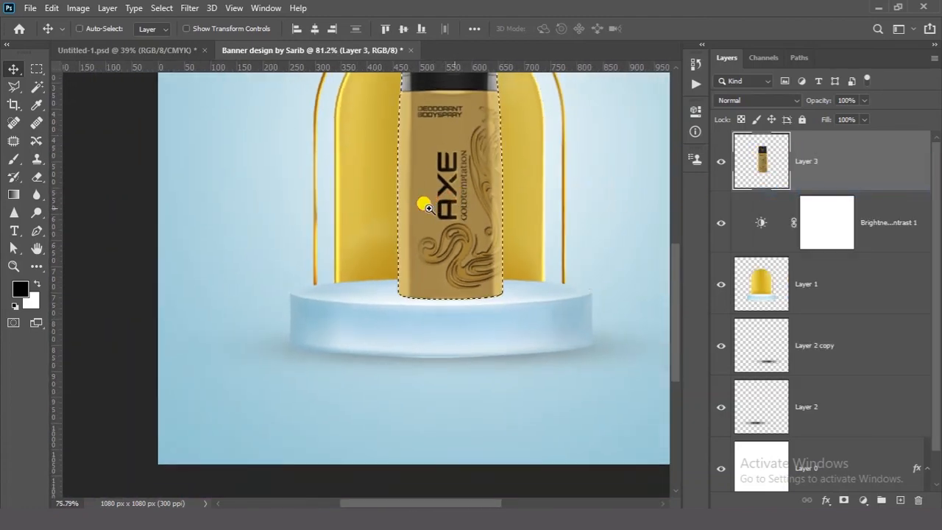
scroll(466, 172, down, 1)
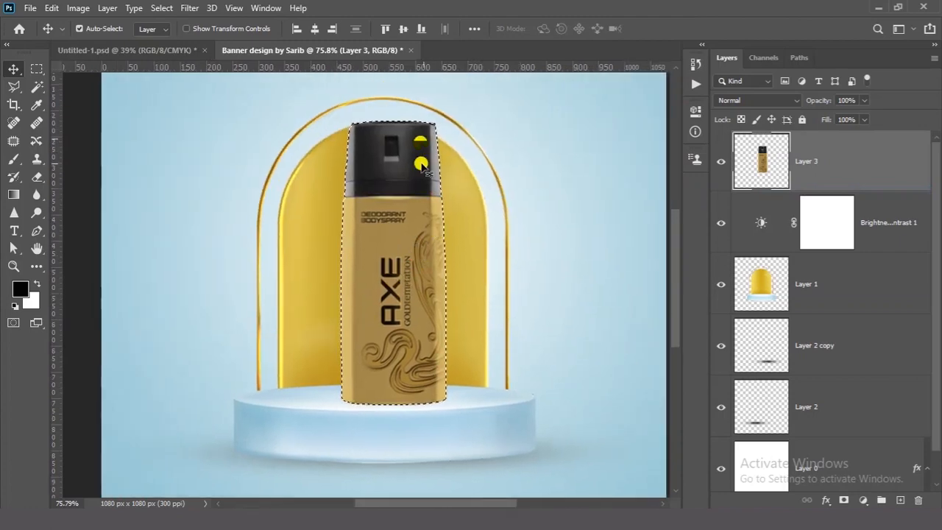
click(161, 9)
mouse_move(196, 206)
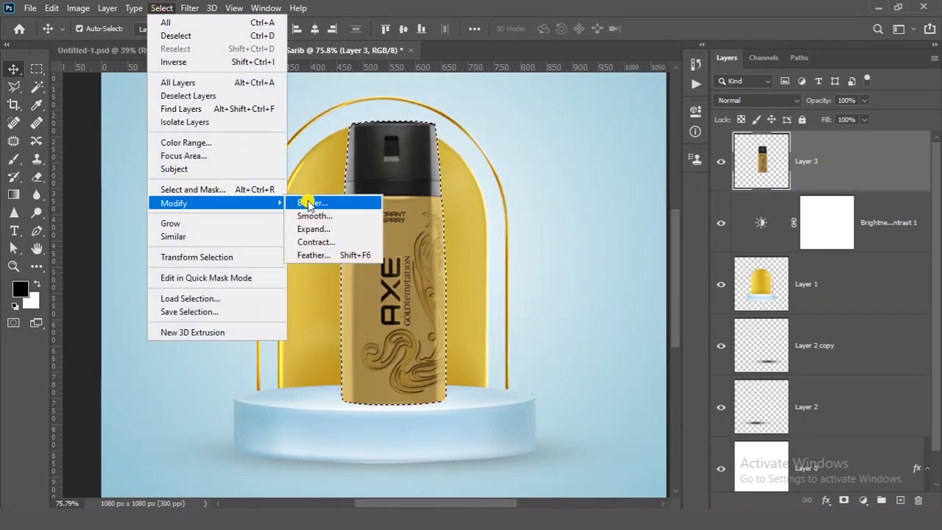
click(315, 242)
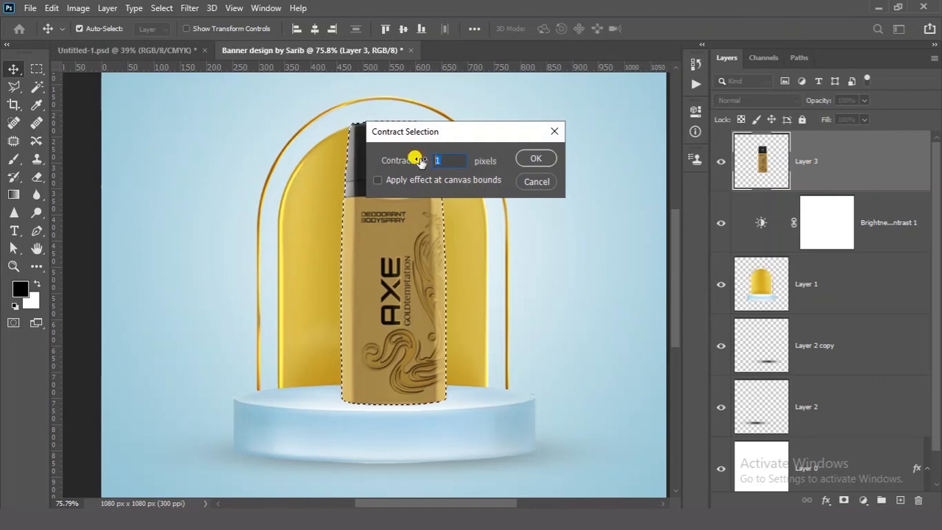
click(538, 158)
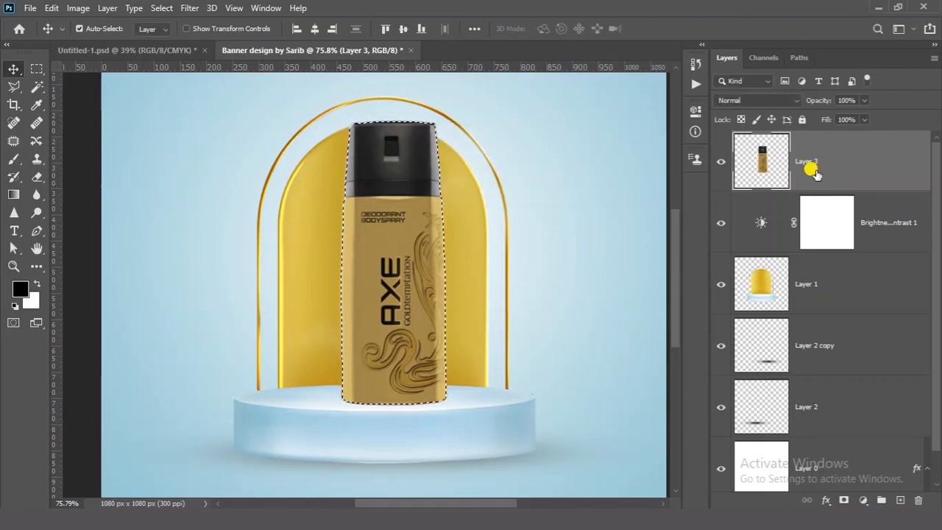
Copy the contracted bottle selection to a new layer and delete Layer 3 beneath it
key(ctrl+j)
click(821, 227)
key(Delete)
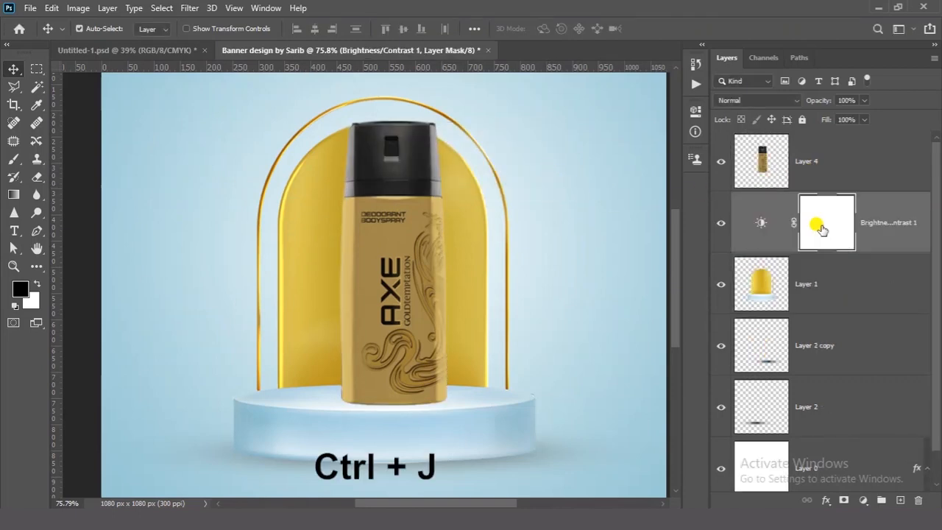
drag(323, 400, 434, 441)
key(ctrl+0)
Recolor the bottle teal with a clipped Hue/Saturation adjustment: hue +124, lightness +11 and slightly higher saturation
ctrl+click(388, 263)
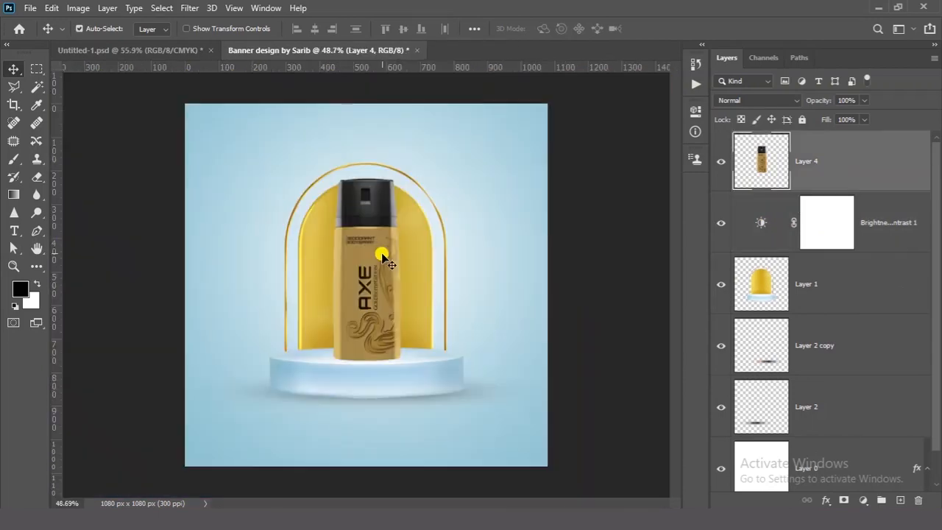
click(721, 161)
click(720, 162)
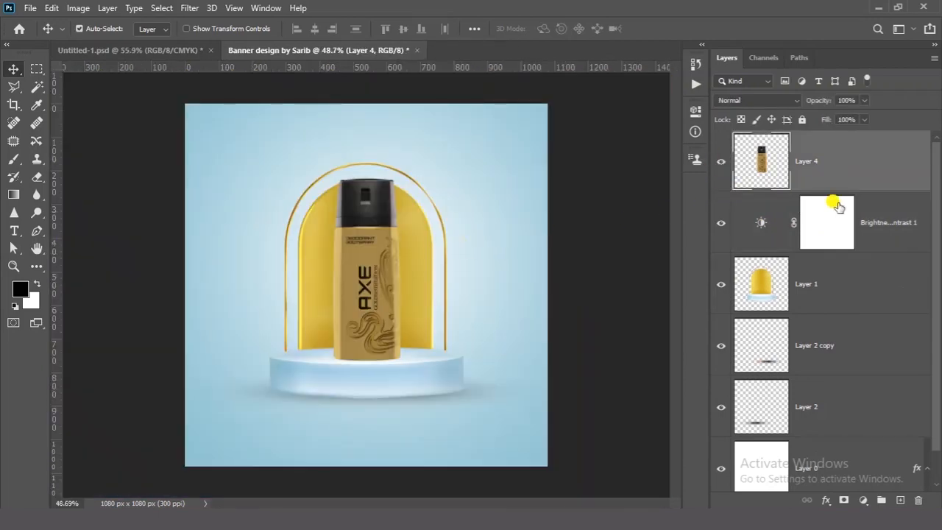
click(859, 501)
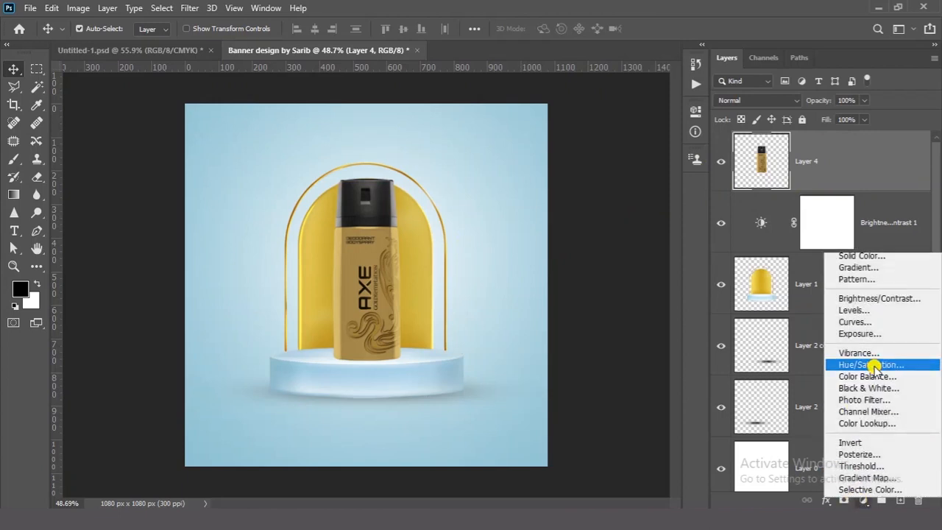
click(871, 305)
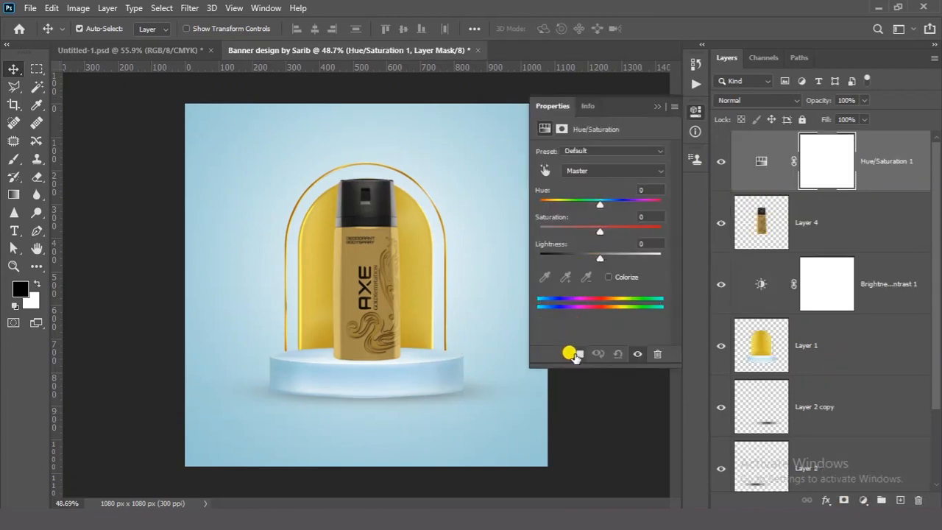
click(576, 354)
drag(605, 210, 648, 212)
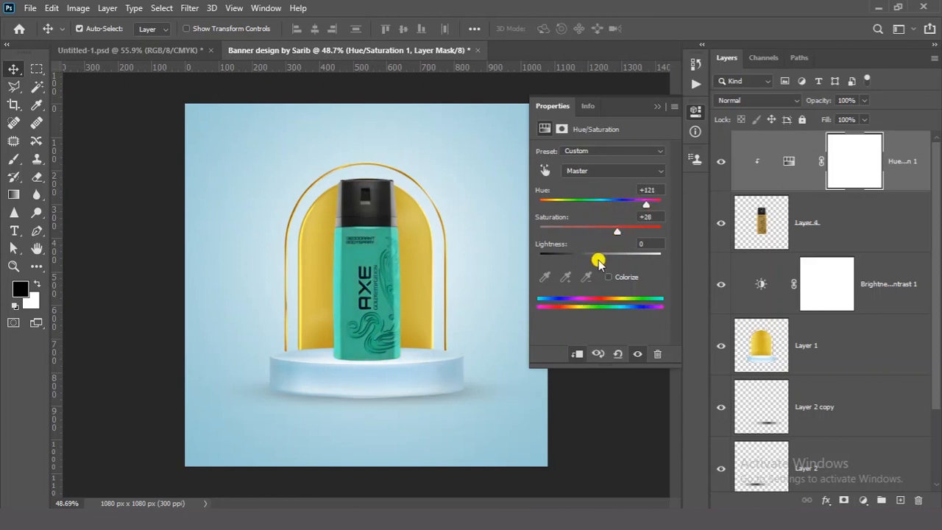
drag(605, 262, 611, 266)
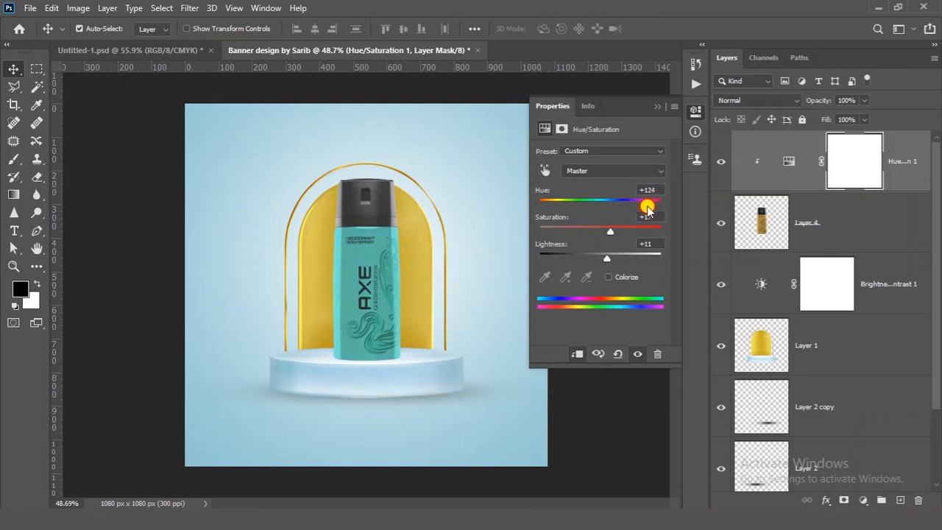
click(657, 108)
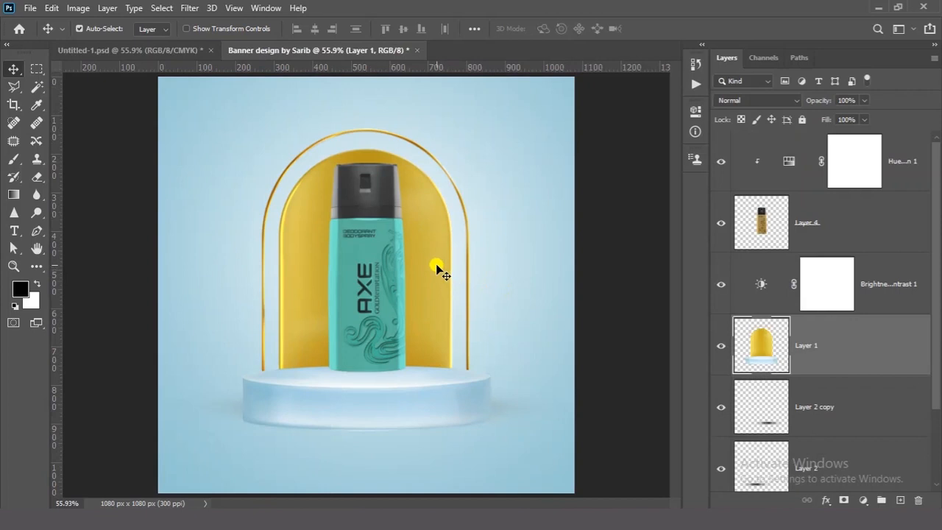
Clip the Brightness/Contrast adjustment to the podium layer and set brightness to about -41 and contrast to 68
click(755, 284)
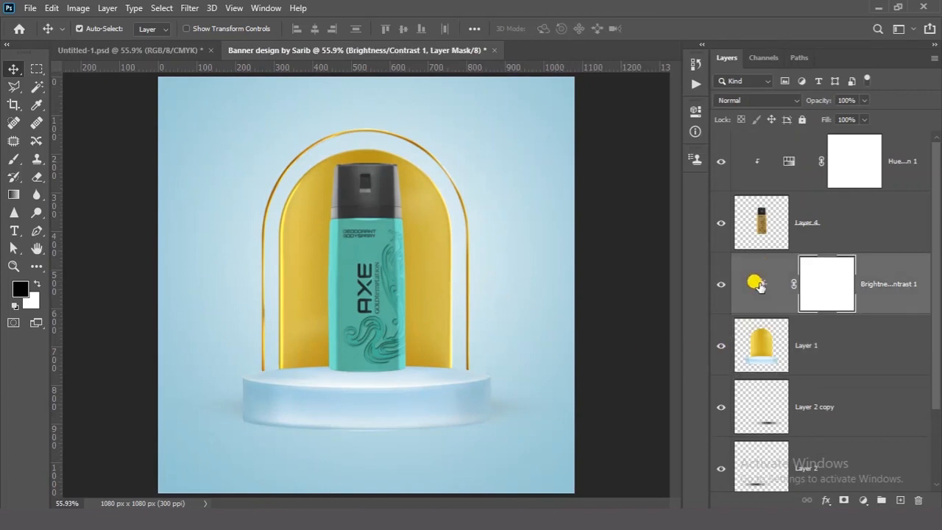
double_click(760, 286)
mouse_move(591, 190)
mouse_down()
mouse_move(618, 185)
mouse_move(601, 190)
mouse_move(602, 220)
mouse_move(589, 191)
mouse_move(642, 218)
mouse_move(584, 191)
mouse_up()
click(577, 355)
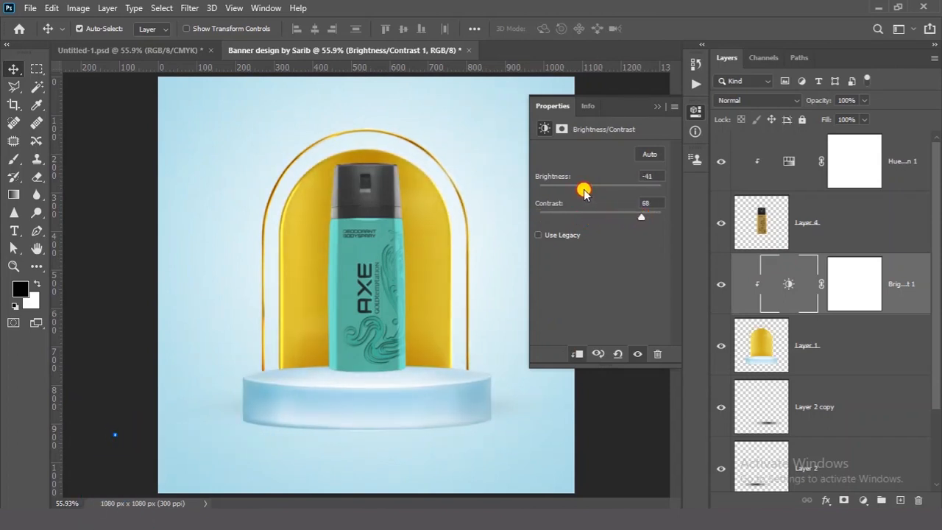
click(658, 107)
Scale the golden arch podium layer down slightly around its center
click(434, 359)
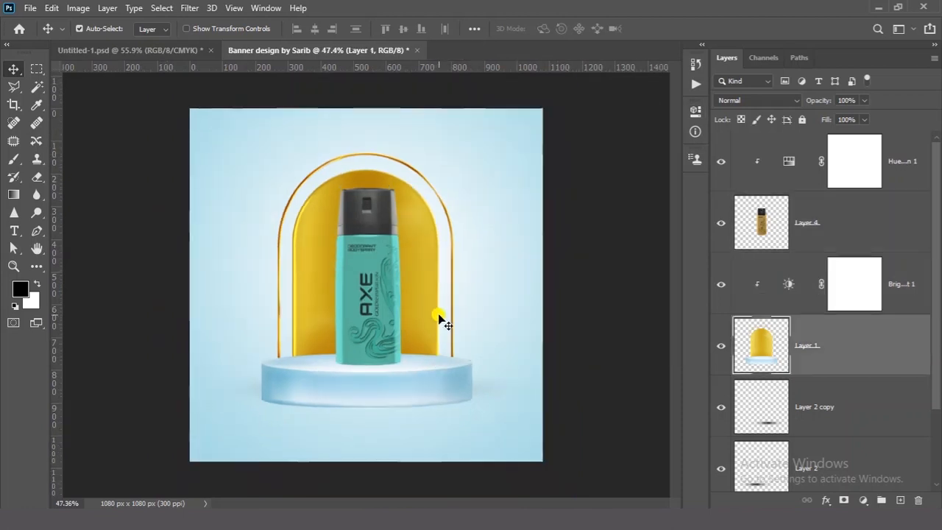
key(ctrl+t)
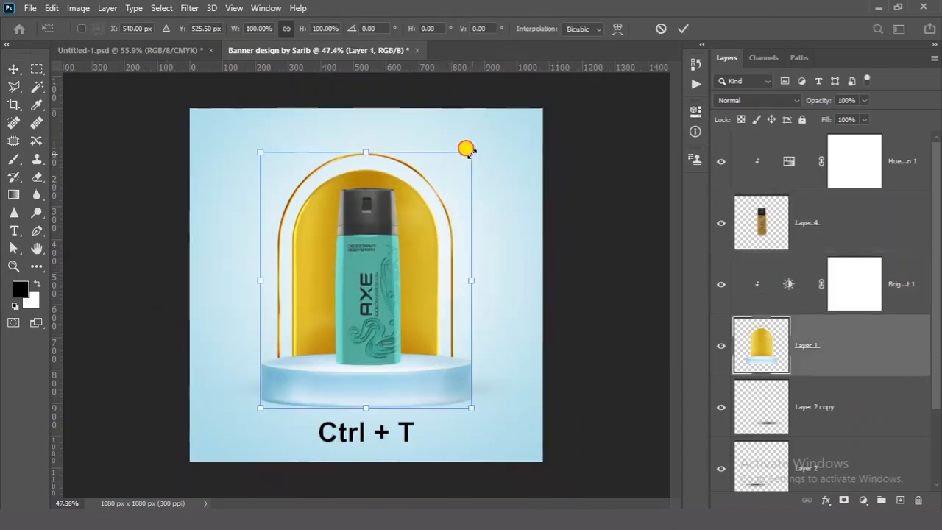
drag(466, 149, 457, 151)
click(683, 29)
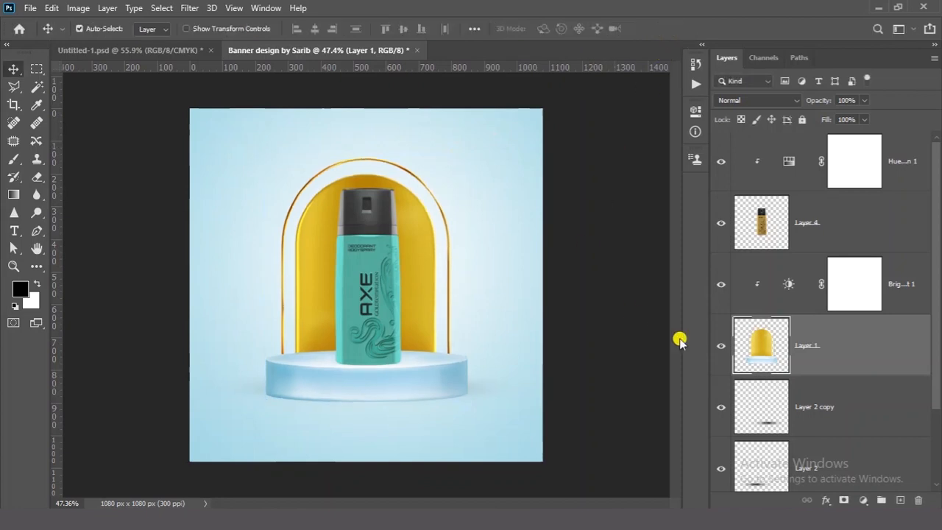
Align the bottle and podium layers to the canvas's horizontal center and clear all selections
shift+click(821, 220)
key(ctrl+a)
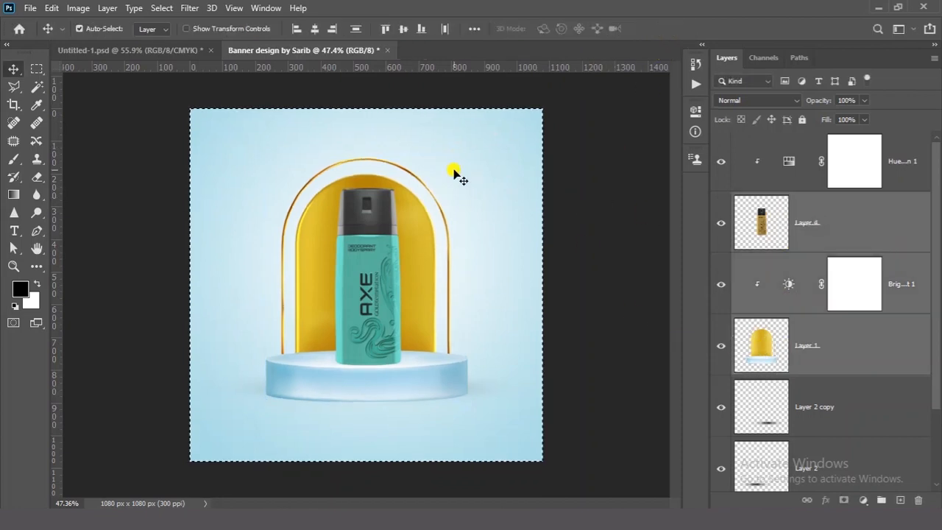
click(315, 30)
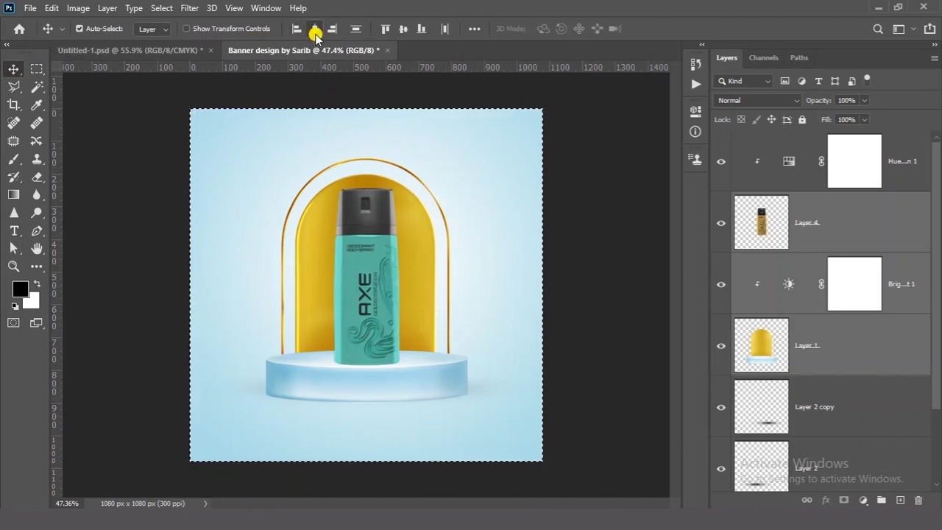
key(ctrl+d)
click(605, 252)
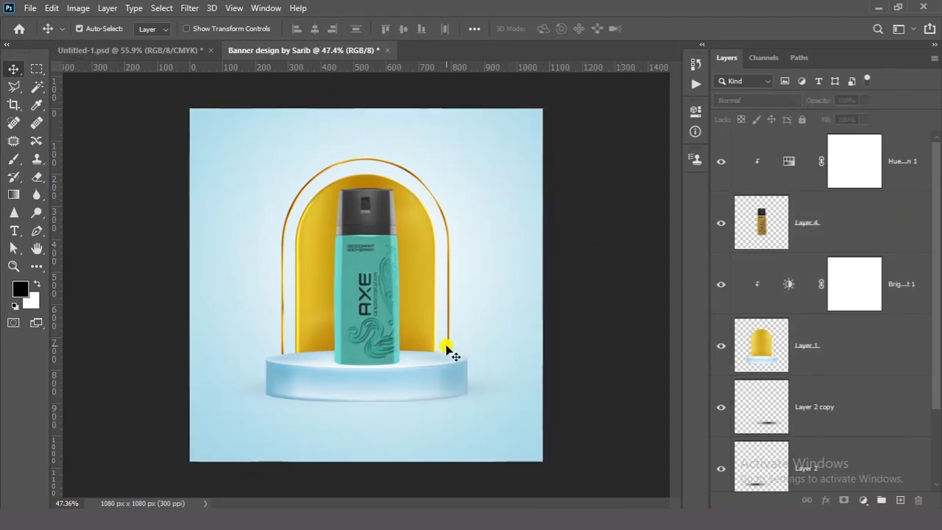
Select both podium shadow layers, Layer 2 and Layer 2 copy, and shift them down beneath the podium's base
ctrl+click(388, 329)
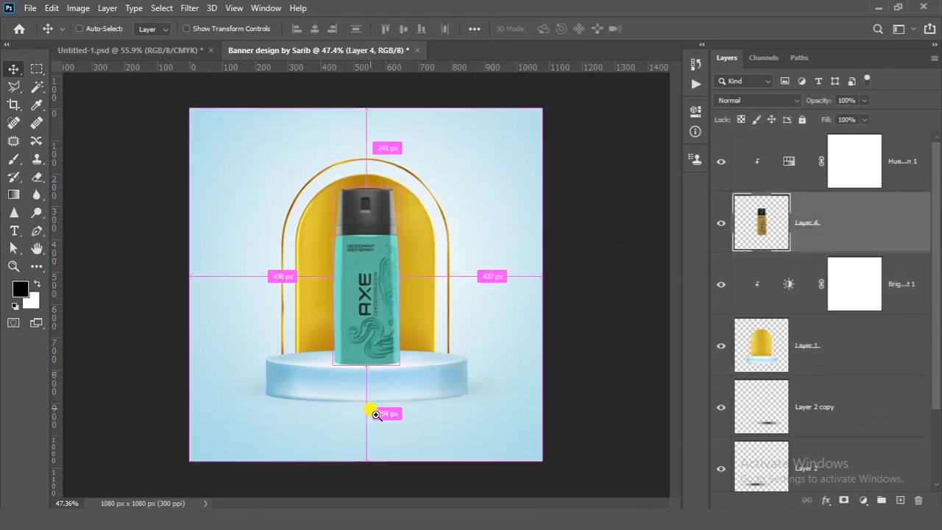
drag(350, 448, 389, 410)
click(528, 372)
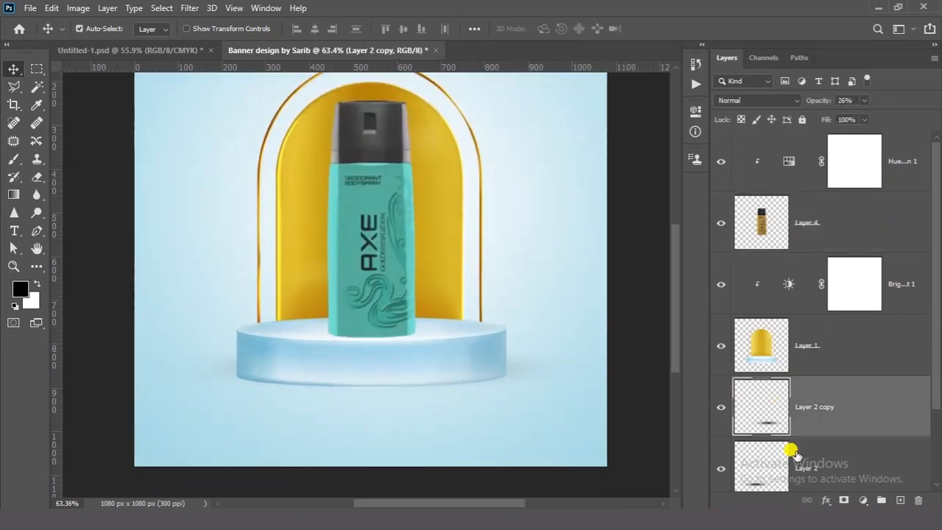
scroll(796, 455, down, 3)
ctrl+click(805, 384)
drag(554, 397, 552, 402)
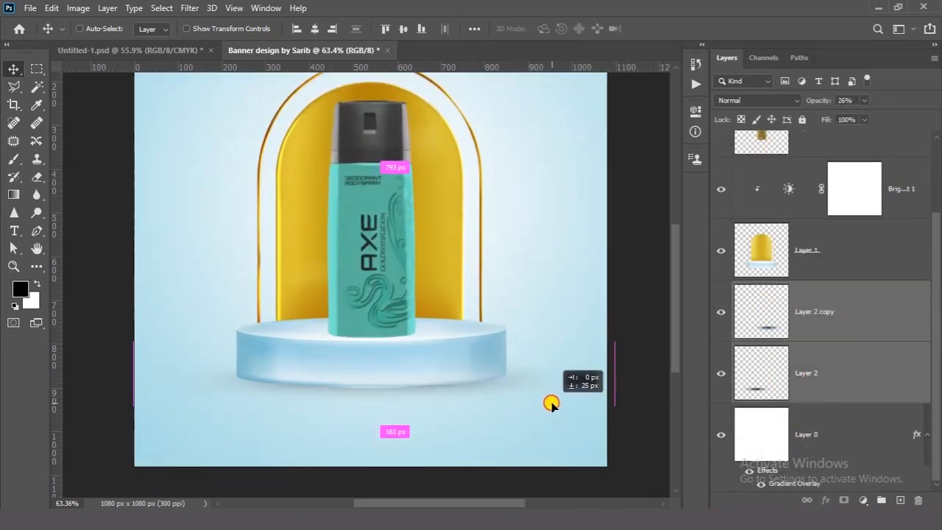
drag(489, 368, 484, 368)
drag(517, 411, 495, 427)
Flatten and widen the two podium shadows with Free Transform, and set their layer opacity to 21%
key(t)
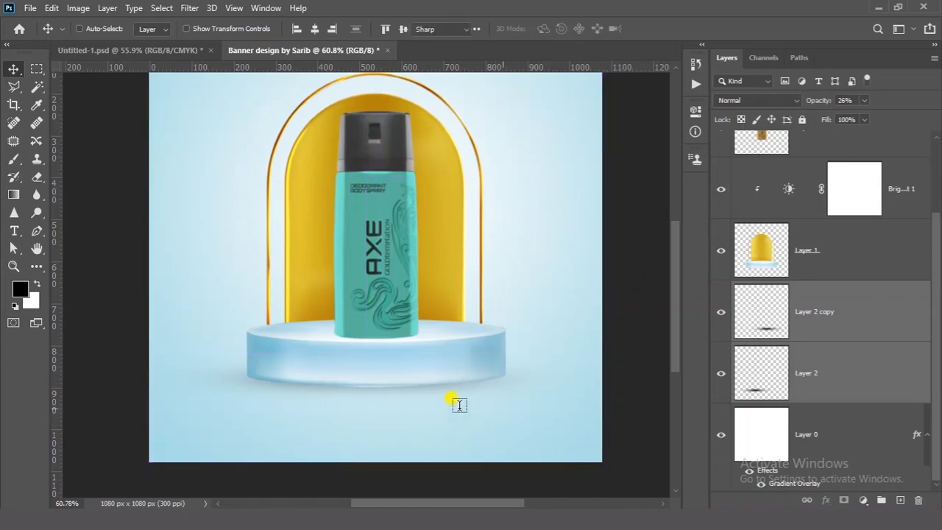
key(v)
key(ctrl+t)
drag(366, 404, 366, 386)
drag(540, 373, 501, 393)
drag(530, 396, 564, 385)
key(Return)
drag(821, 101, 806, 105)
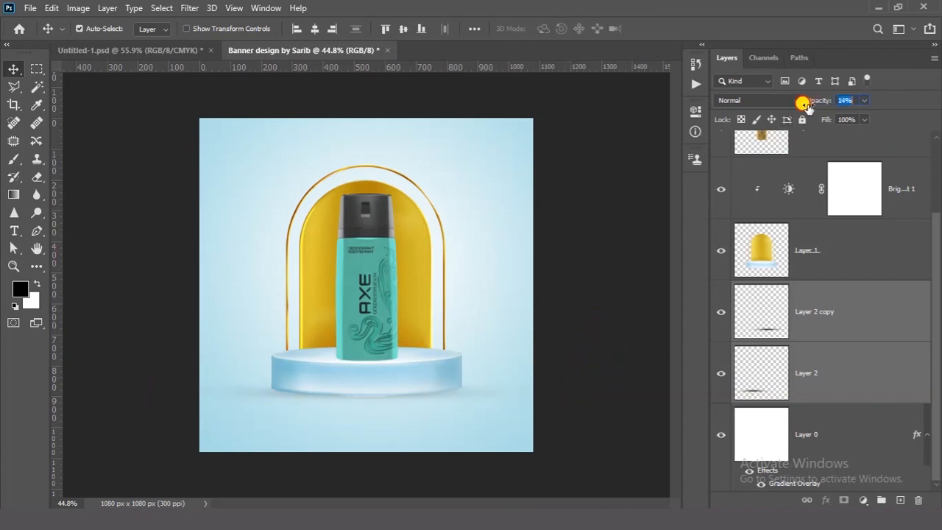
drag(540, 384, 584, 362)
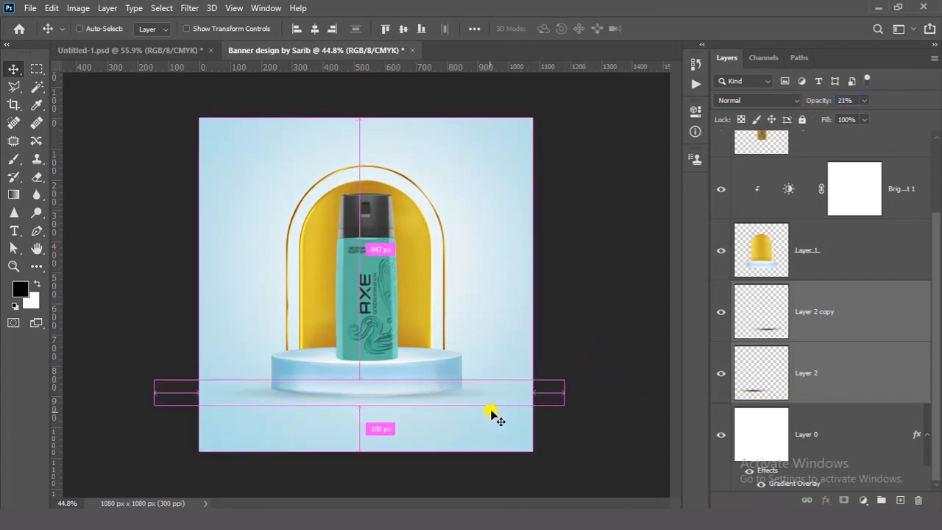
Adjust the height of the two podium shadows, then duplicate both layers to strengthen the shadow and clear the selection
key(ctrl+t)
drag(359, 401, 357, 369)
click(683, 29)
key(ctrl+j)
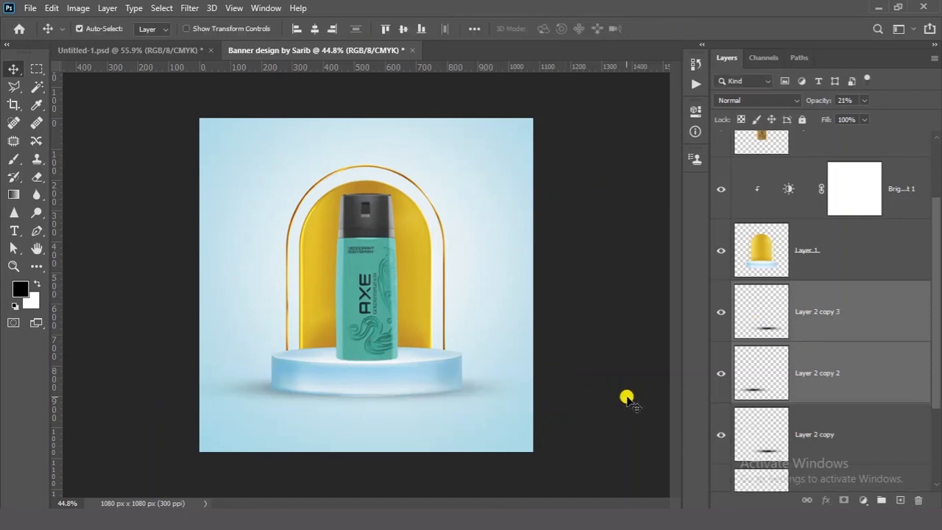
click(593, 341)
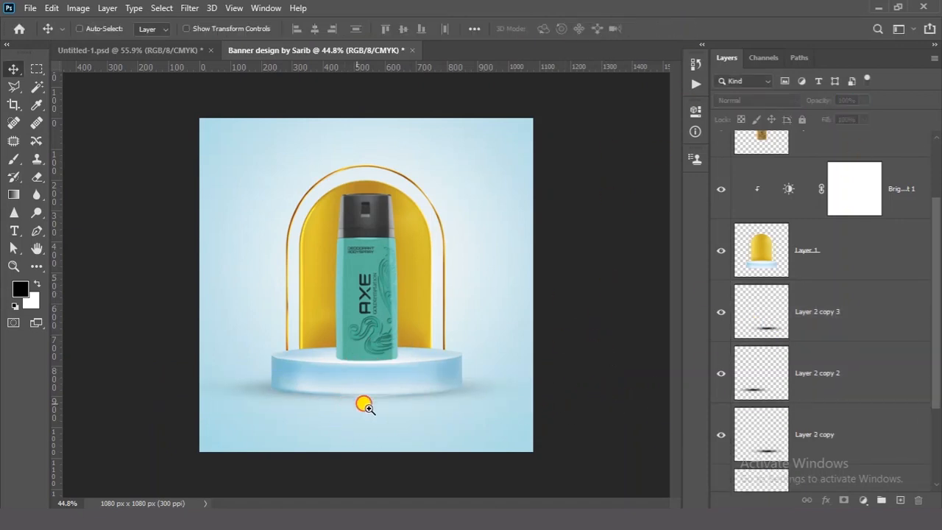
Add a layer mask to the golden podium layer and set up a flattened elliptical 44 px brush with 0% hardness
drag(363, 403, 422, 428)
ctrl+click(443, 346)
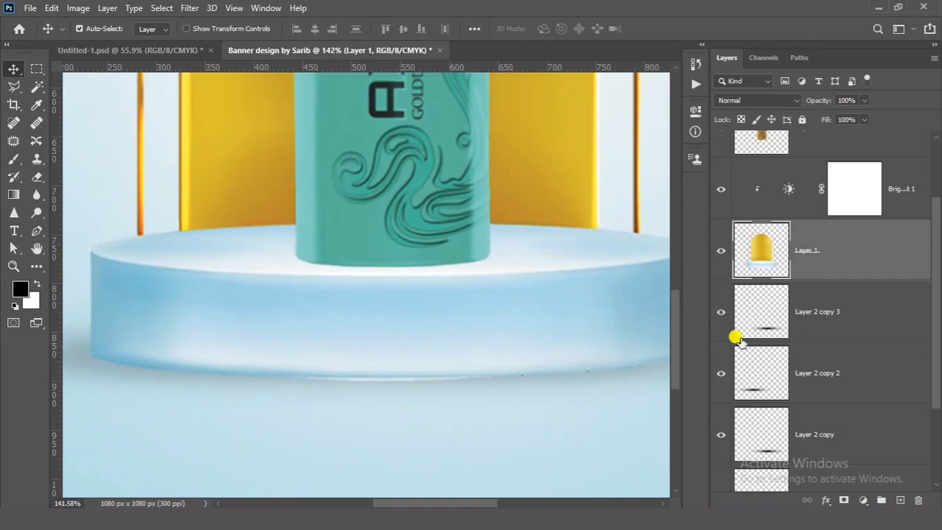
click(843, 500)
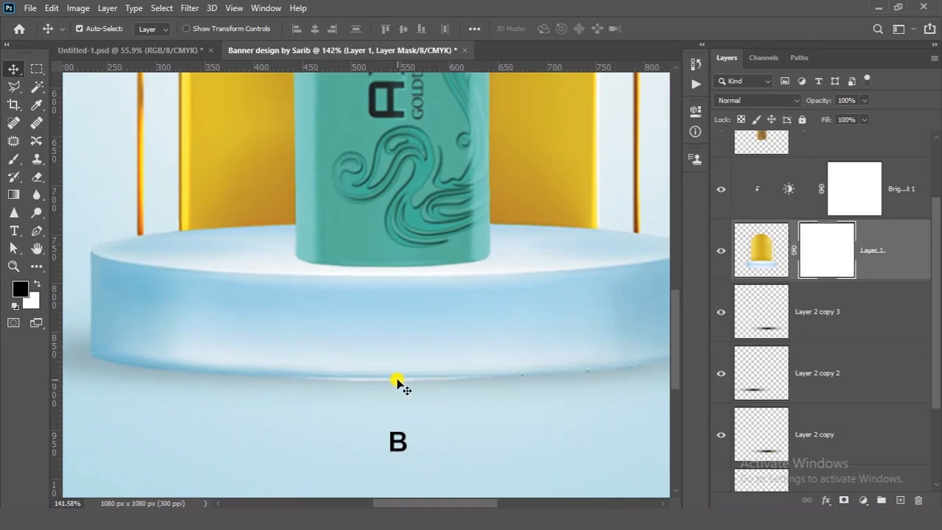
key(b)
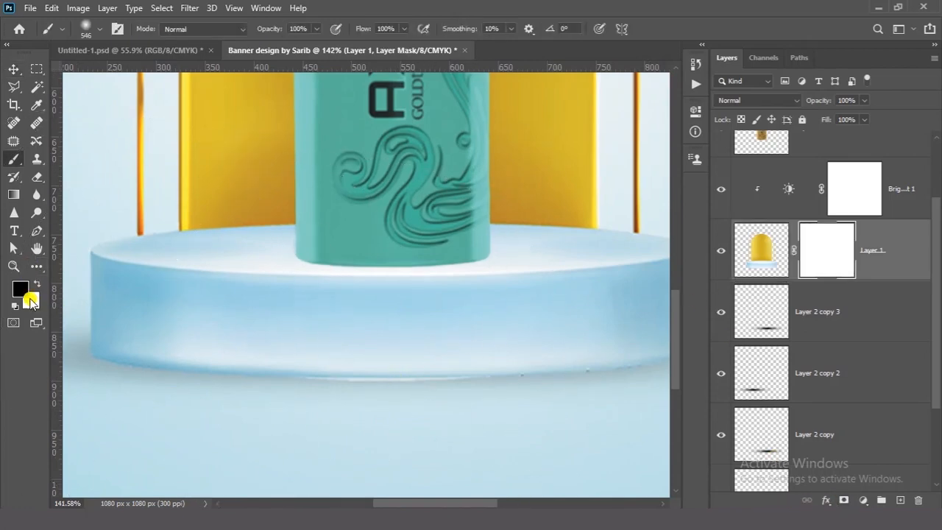
right_click(416, 284)
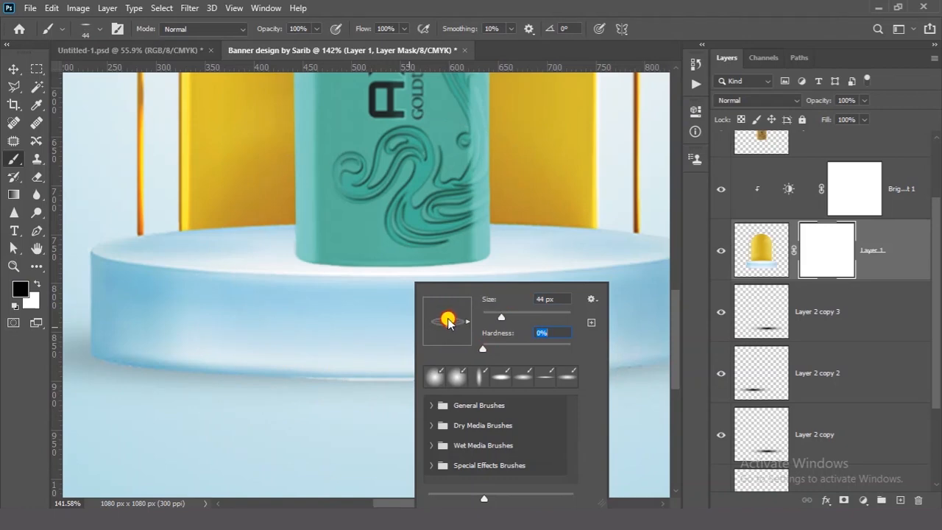
click(819, 240)
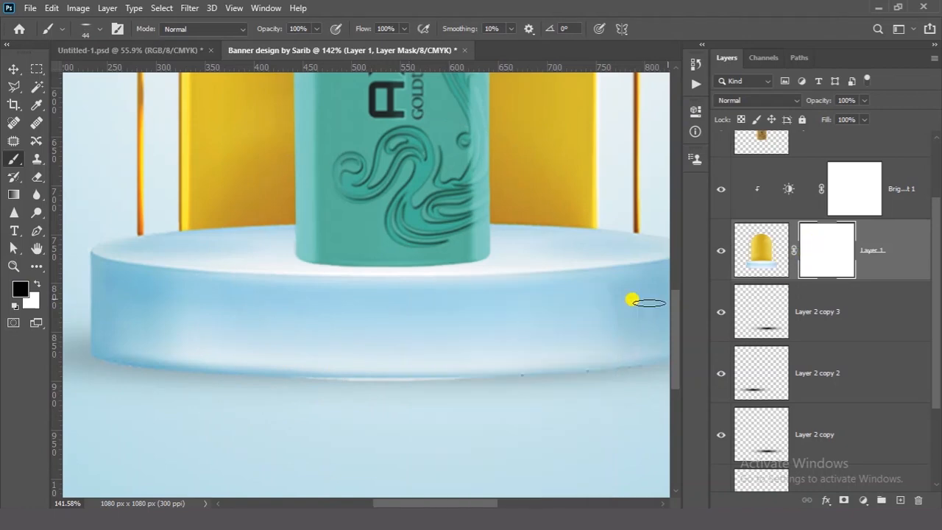
Paint black on the podium's mask with a 98 px brush along its lower edge to hide the leftover fringe
click(451, 377)
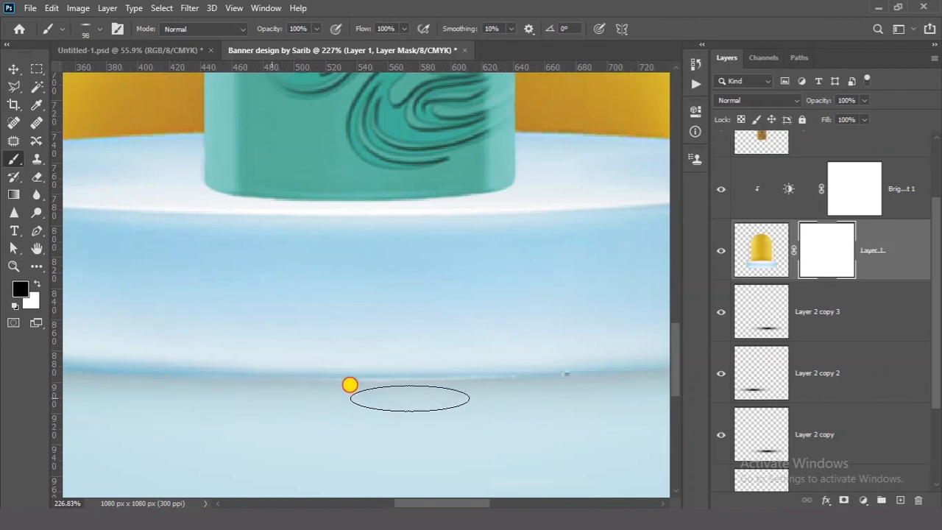
mouse_move(489, 404)
mouse_down()
mouse_move(592, 391)
mouse_move(214, 404)
mouse_move(524, 397)
mouse_up()
mouse_move(526, 396)
mouse_down()
mouse_move(346, 405)
mouse_move(140, 395)
mouse_up()
mouse_move(379, 407)
mouse_down()
mouse_move(666, 348)
mouse_move(342, 388)
mouse_up()
drag(170, 400, 540, 387)
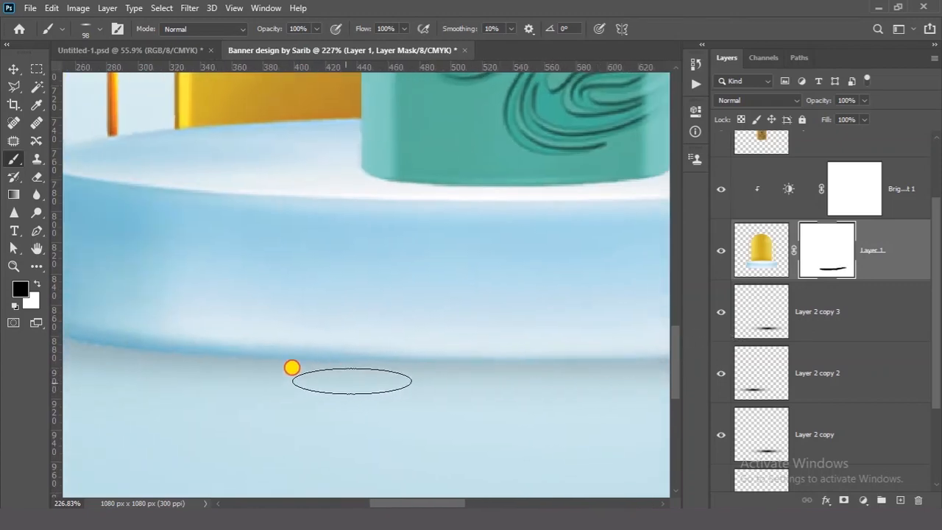
drag(236, 400, 418, 421)
drag(561, 401, 284, 383)
drag(304, 393, 401, 412)
drag(556, 412, 257, 368)
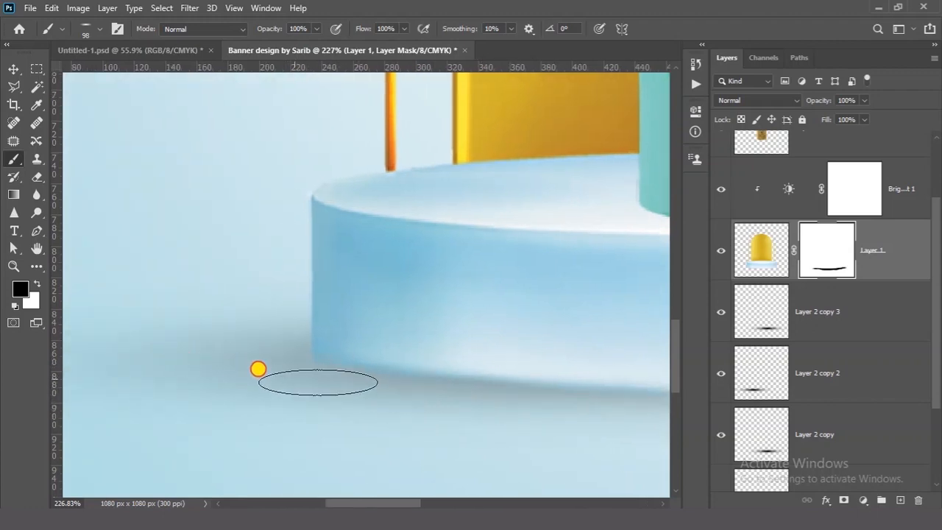
mouse_move(523, 379)
mouse_down()
mouse_move(444, 398)
mouse_move(190, 421)
mouse_up()
drag(526, 419, 604, 423)
mouse_move(448, 425)
mouse_down()
mouse_move(482, 419)
mouse_move(419, 437)
mouse_move(454, 400)
mouse_up()
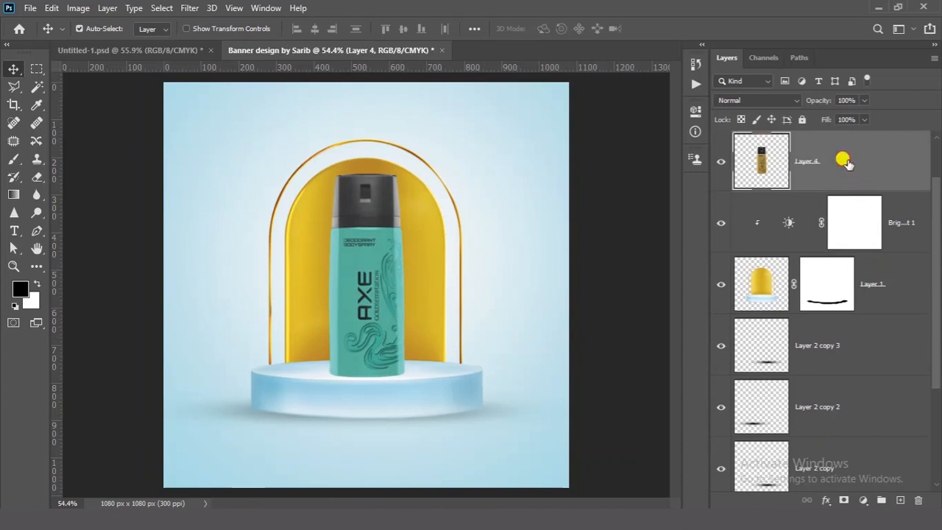
Toggle the visibility of the bottle layer and its Hue/Saturation adjustment to compare the image with and without them
scroll(801, 182, up, 1)
click(722, 226)
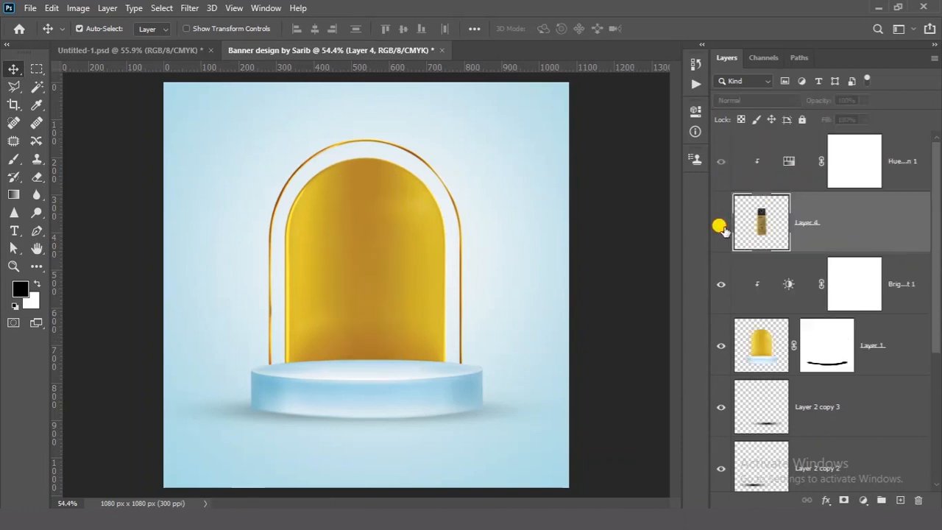
click(722, 225)
click(843, 171)
click(719, 161)
click(721, 161)
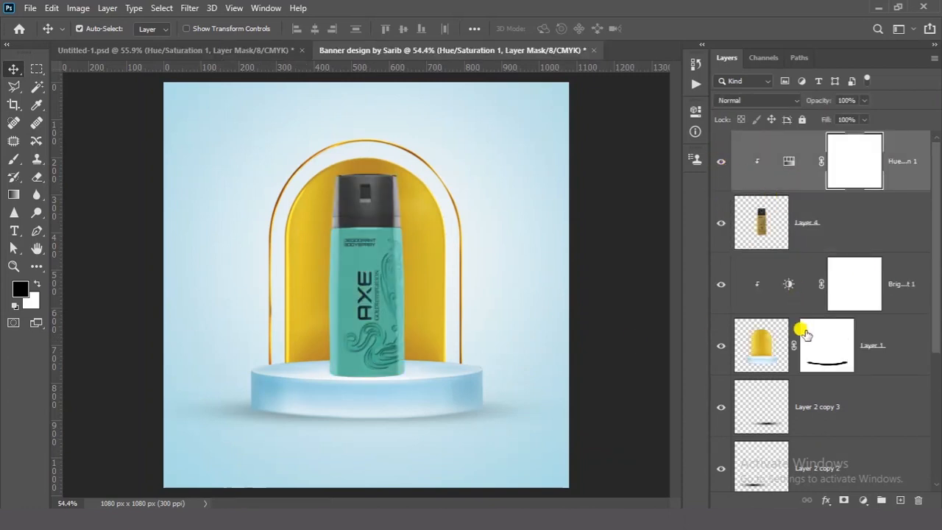
Shift the bottle toward blue in its Hue/Saturation adjustment, with hue about +135 and lightness +15
double_click(815, 178)
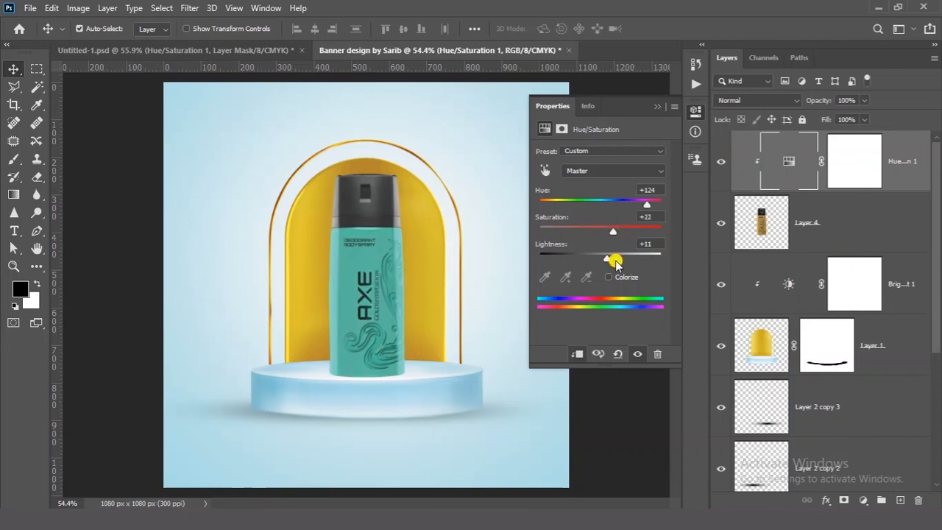
drag(614, 263, 610, 259)
drag(646, 204, 640, 211)
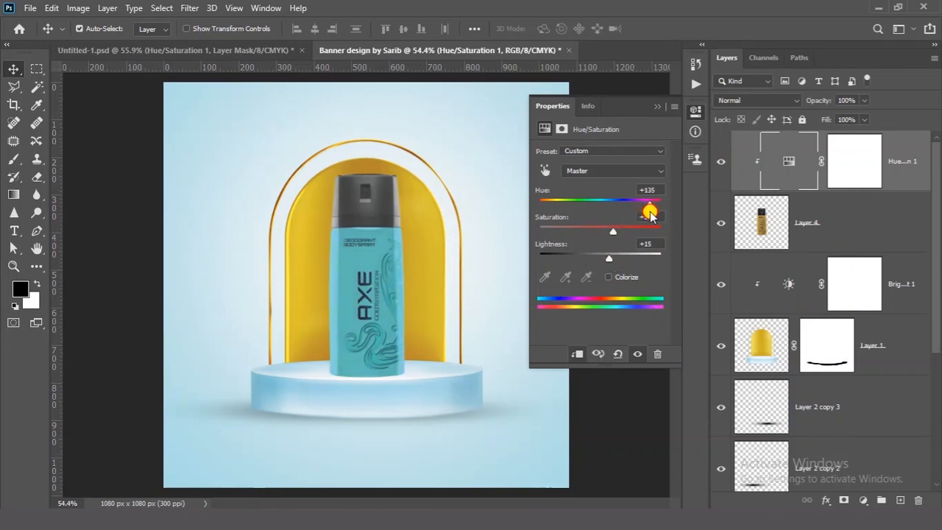
click(662, 106)
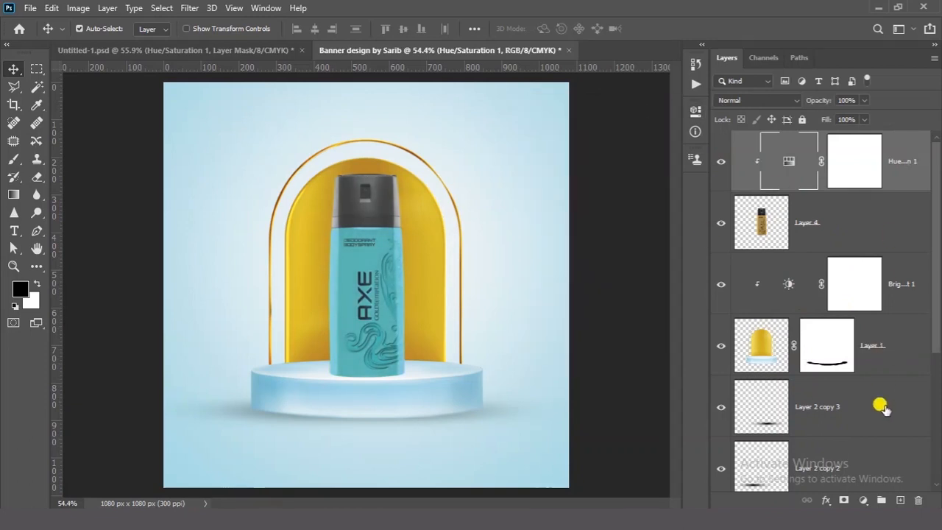
Add a Vibrance adjustment clipped to the bottle, with vibrance +40 and saturation -25
click(864, 501)
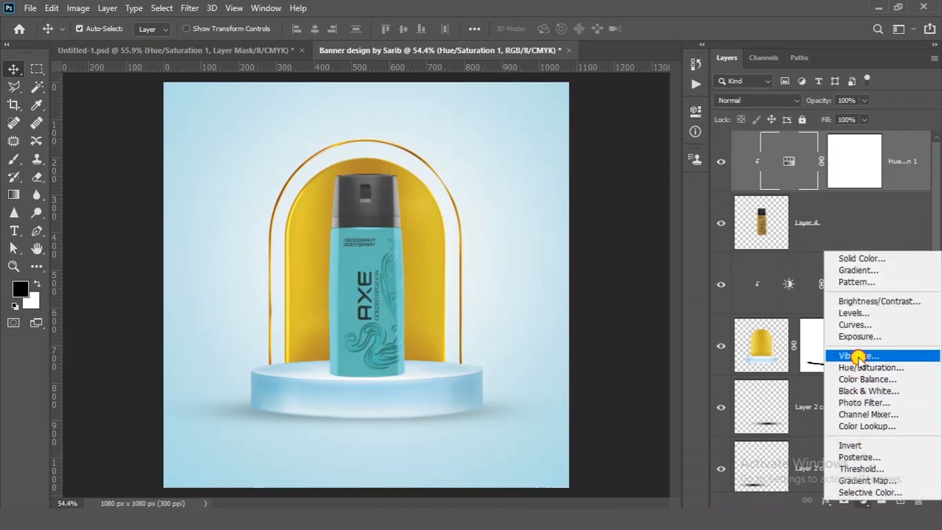
click(858, 355)
drag(599, 193, 583, 192)
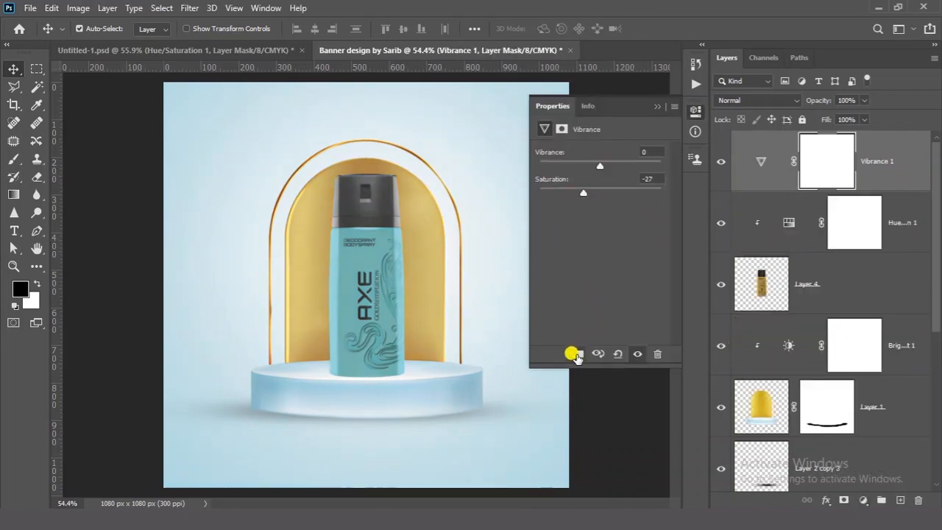
click(577, 354)
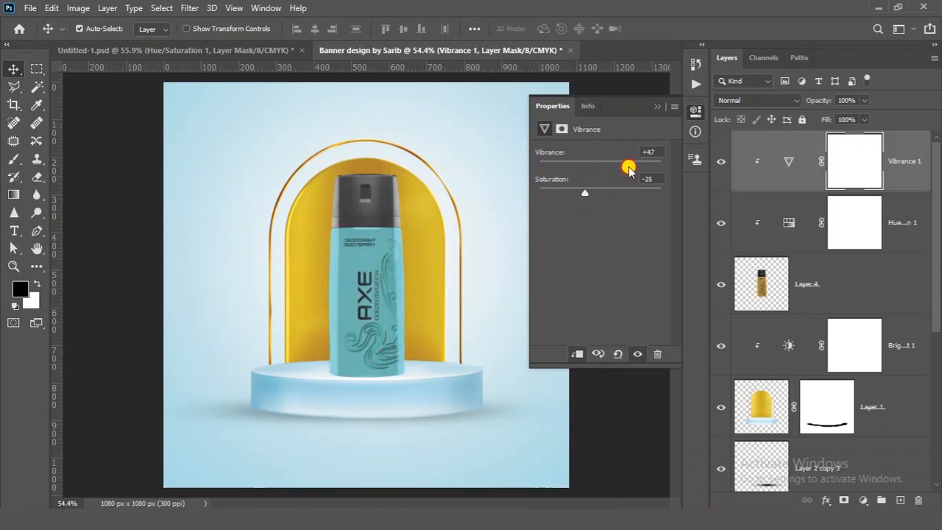
click(600, 440)
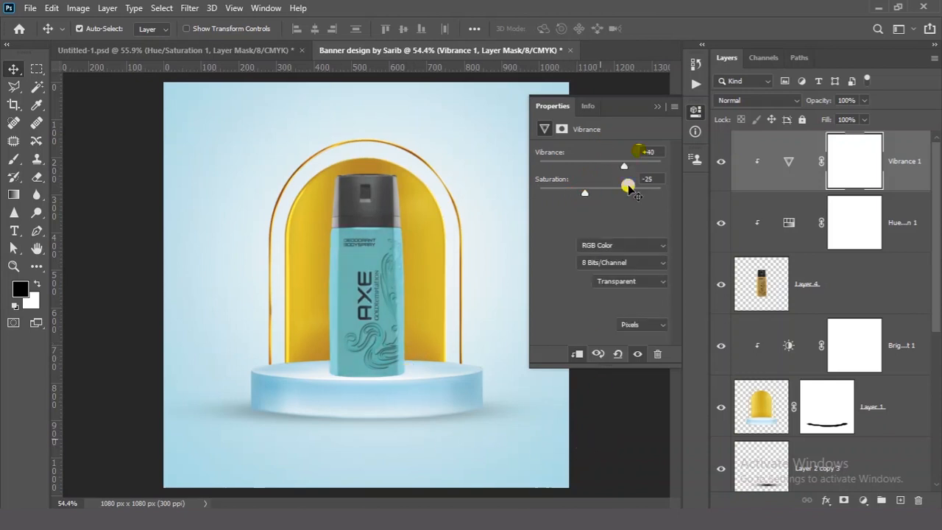
click(658, 108)
Create a new layer directly below the bottle and stamp one soft black spot with a round 208 px brush at 0% hardness
click(797, 294)
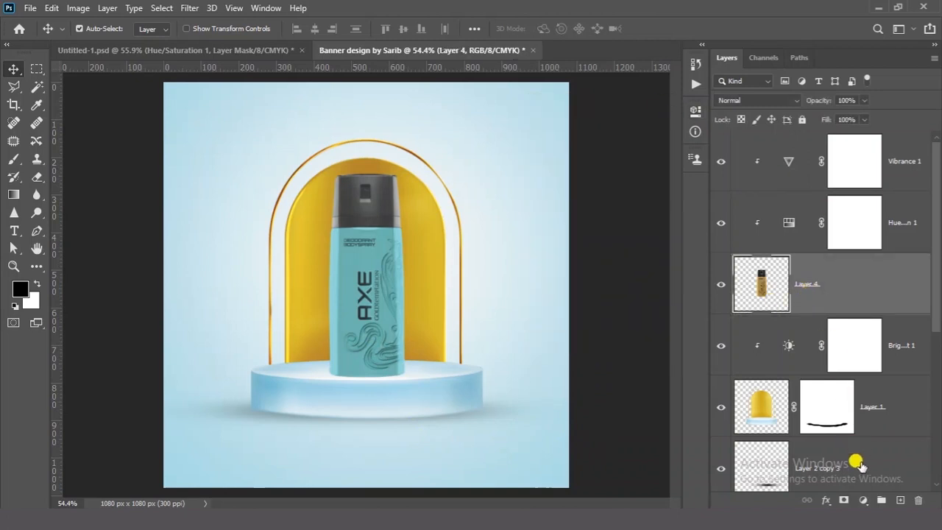
click(911, 336)
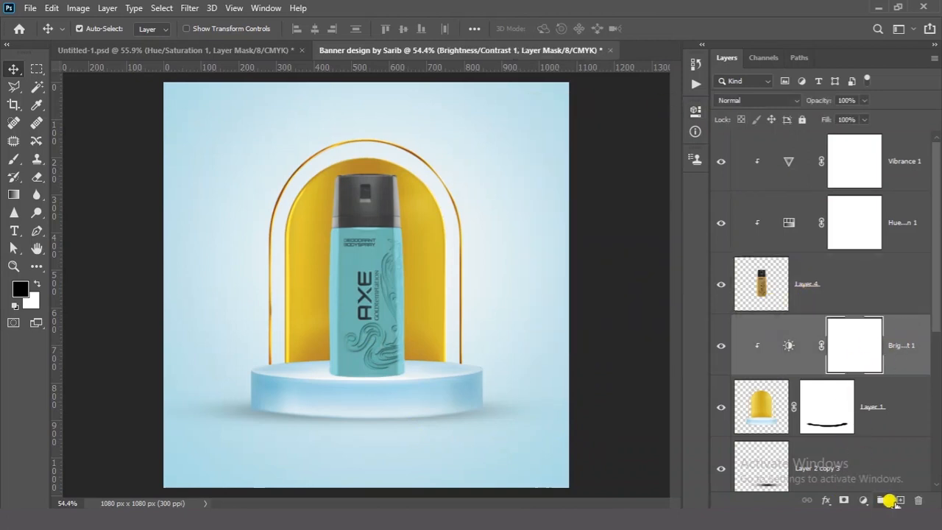
click(899, 500)
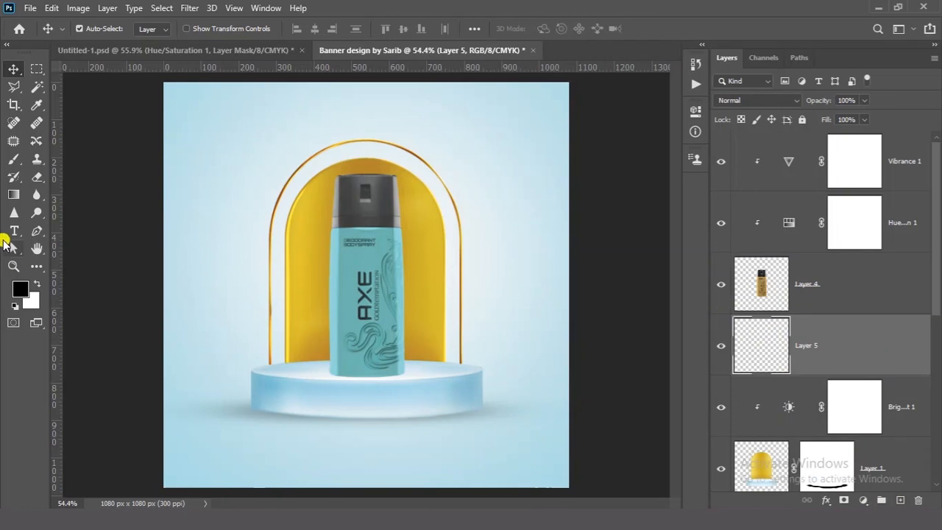
click(14, 159)
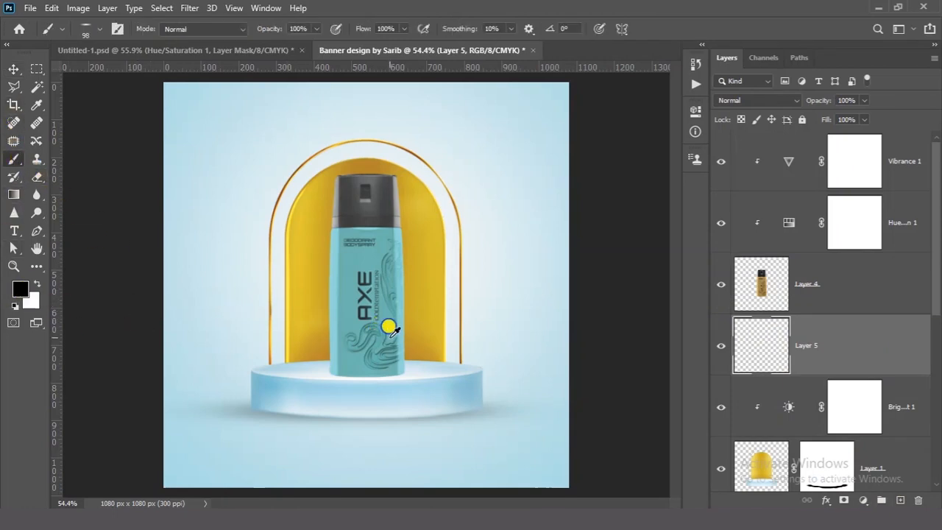
drag(390, 337, 450, 354)
right_click(389, 278)
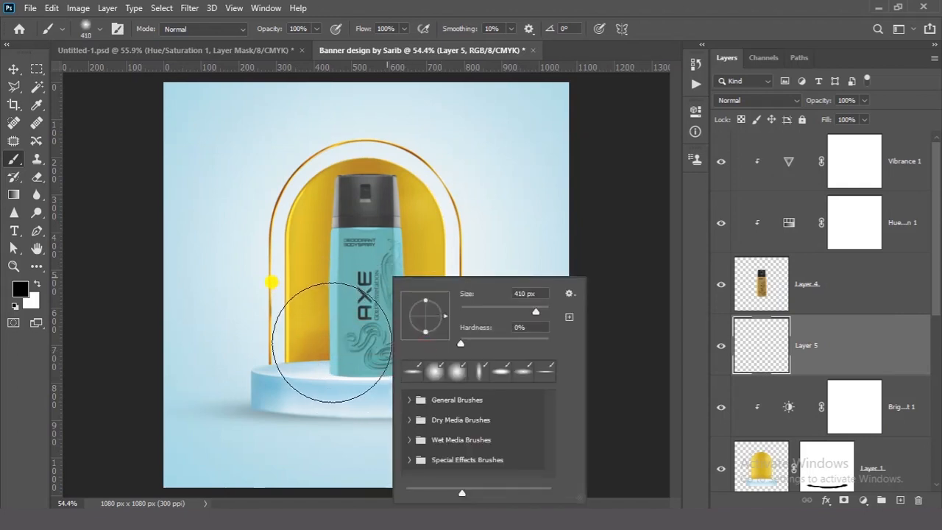
drag(329, 341, 291, 340)
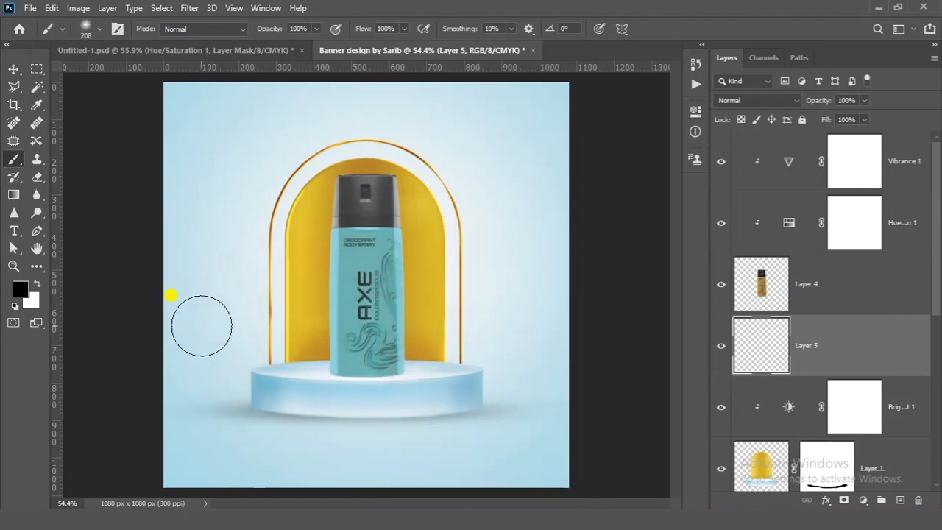
click(223, 323)
Flatten the black spot to about 14% height, widen it to about 151%, and centre it beneath the bottle as a contact shadow
click(12, 70)
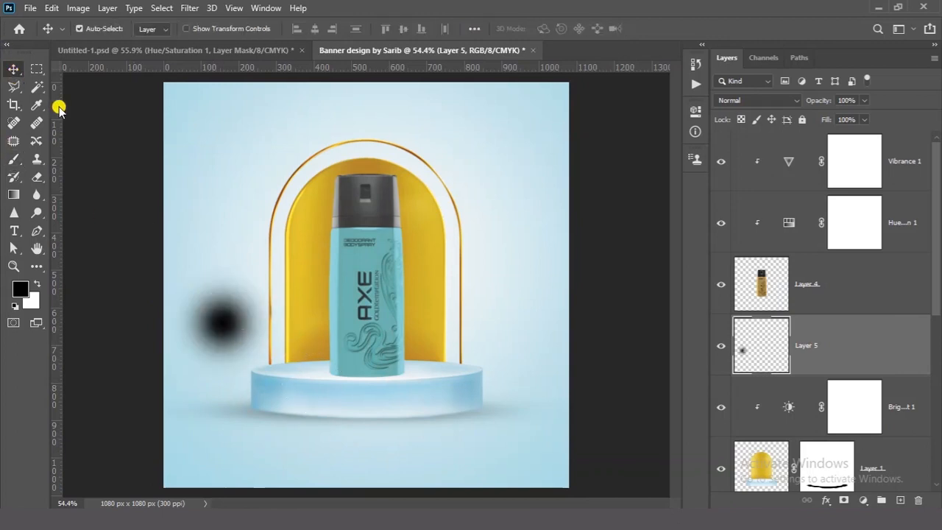
key(ctrl+t)
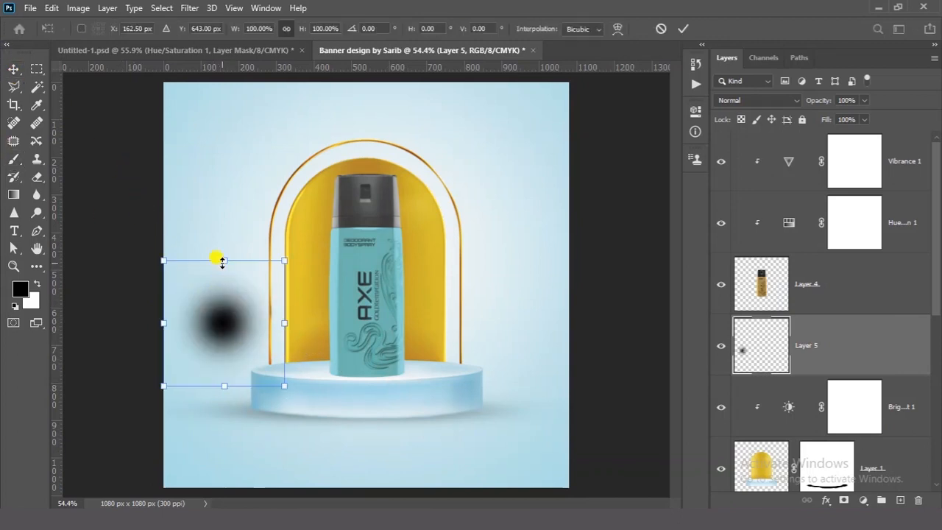
mouse_move(224, 261)
mouse_down()
mouse_move(223, 369)
mouse_move(414, 377)
mouse_up()
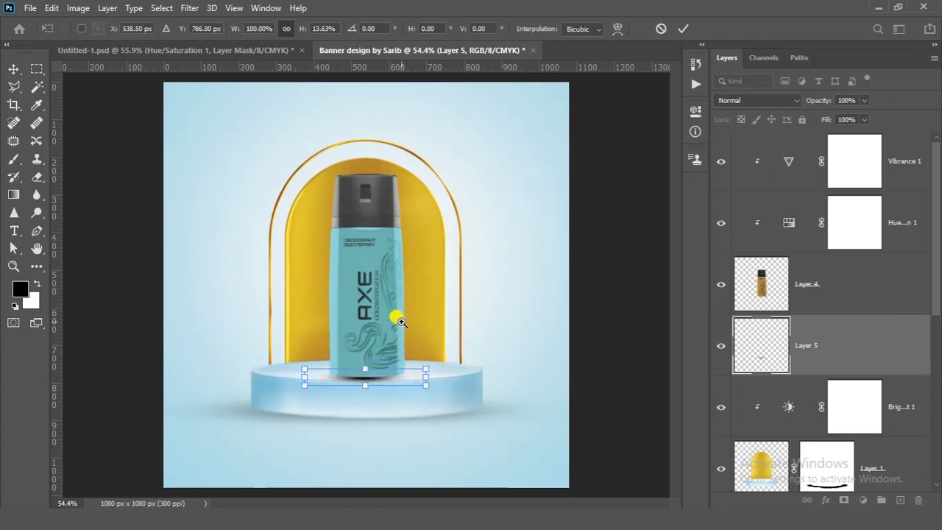
scroll(400, 338, up, 5)
drag(458, 425, 527, 417)
drag(446, 405, 447, 405)
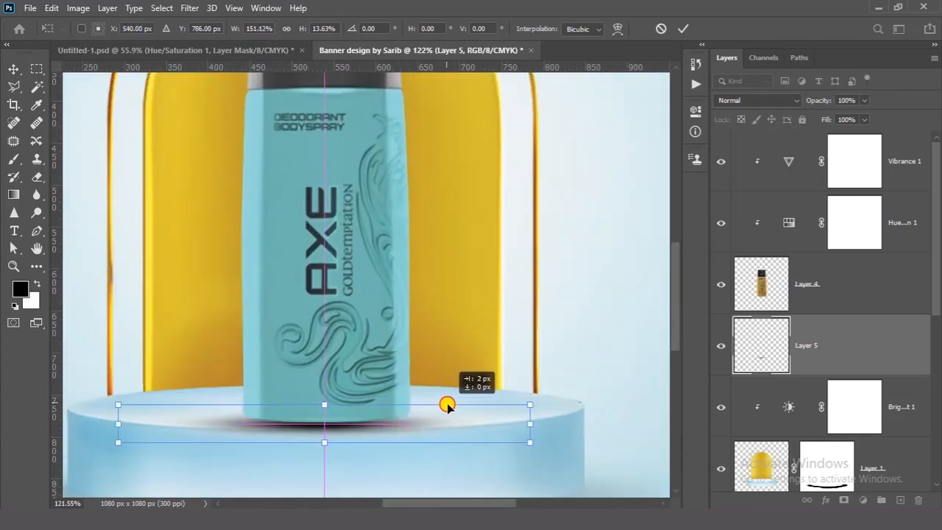
click(683, 28)
key(ctrl)
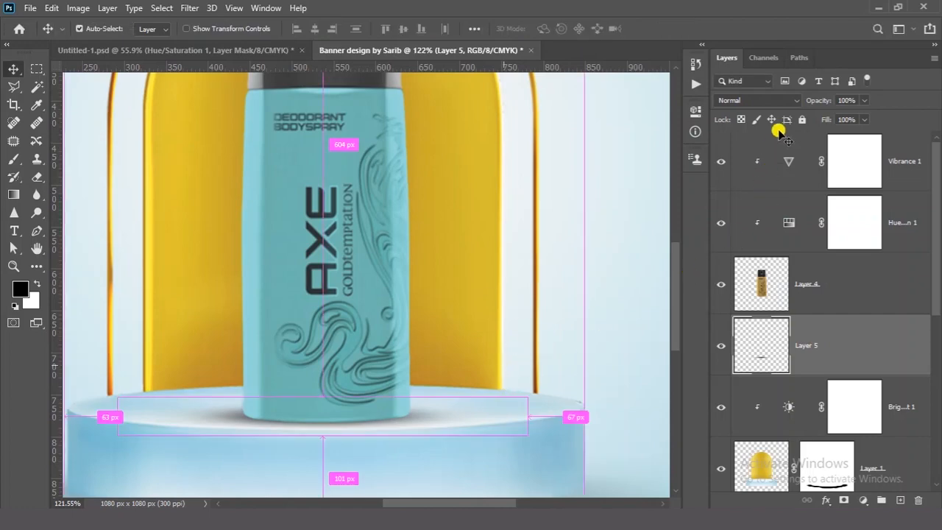
Lower the bottle shadow's opacity to 55% and move the bottle together with its shadow up about 8 px on the podium
drag(805, 104, 802, 104)
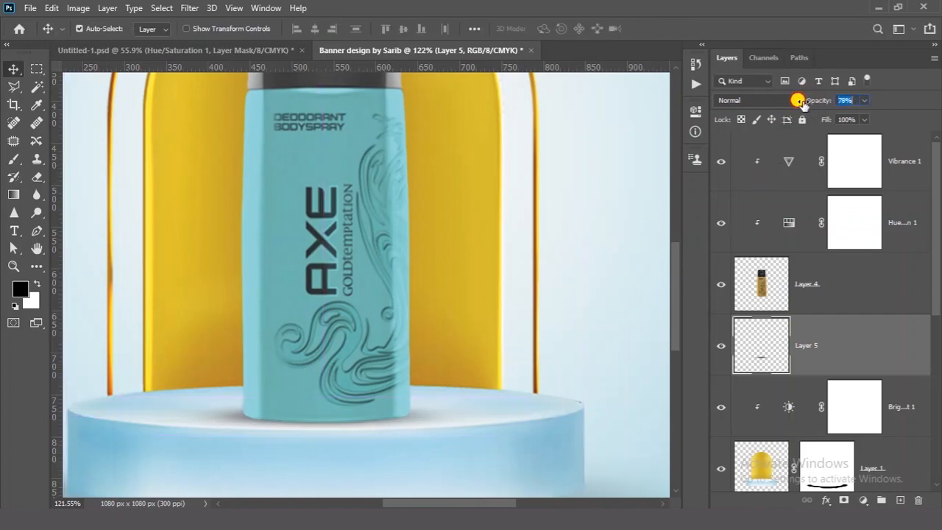
drag(449, 382, 404, 392)
ctrl+click(821, 288)
drag(515, 322, 519, 317)
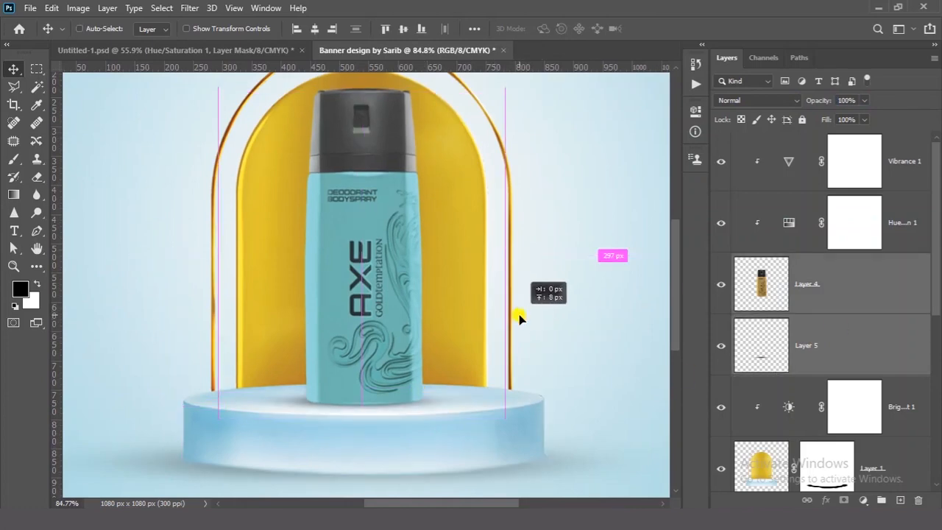
Flatten the bottle shadow slightly more and widen it to about 127% so it spans the podium top
click(860, 337)
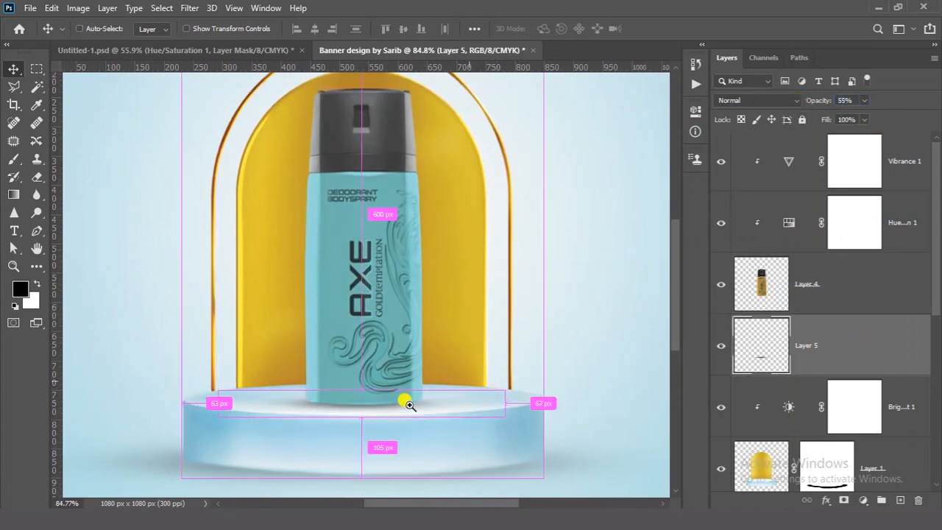
drag(400, 405, 434, 405)
key(ctrl+t)
drag(349, 419, 350, 413)
click(683, 28)
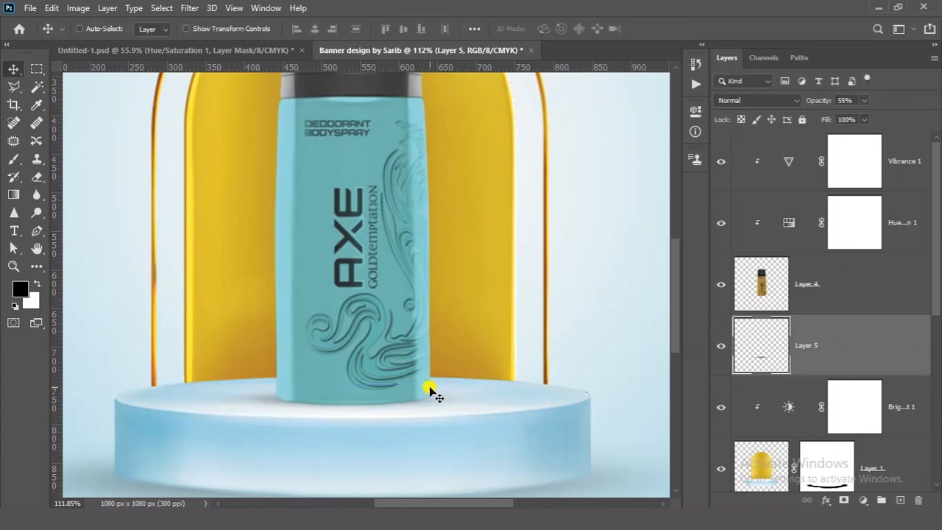
scroll(427, 389, down, 3)
key(ctrl+t)
drag(493, 384, 522, 384)
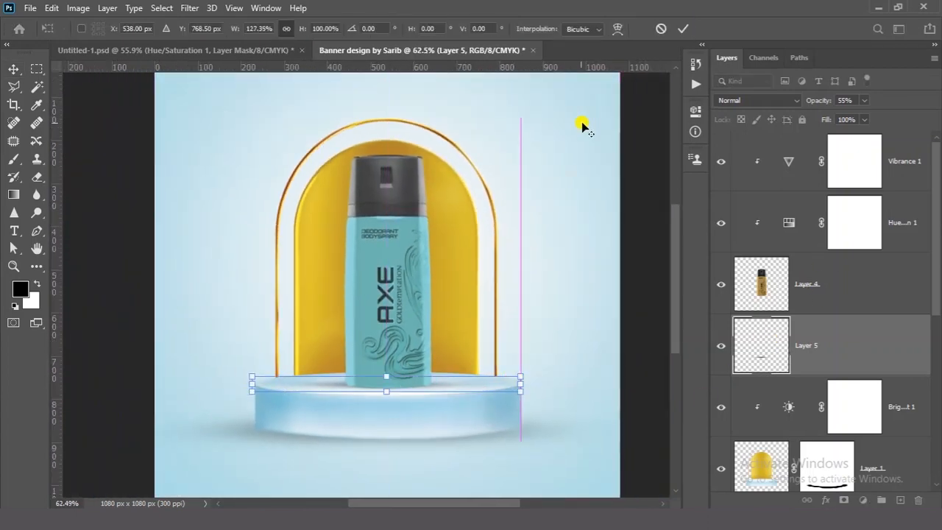
click(683, 28)
Reduce the bottle shadow's opacity to 37% and fine-tune its height under the bottle
drag(818, 101, 806, 103)
drag(430, 395, 458, 402)
key(ctrl+t)
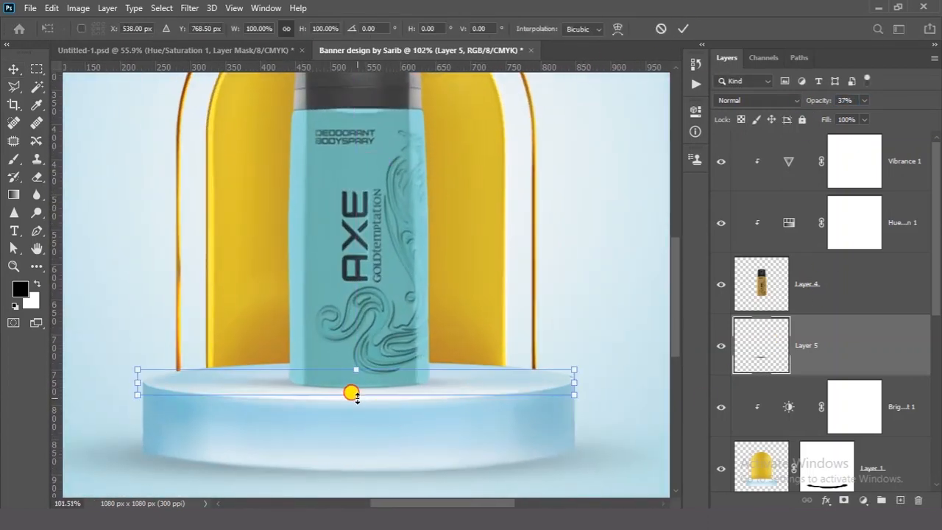
click(679, 28)
scroll(393, 391, down, 5)
click(621, 218)
drag(435, 254, 423, 253)
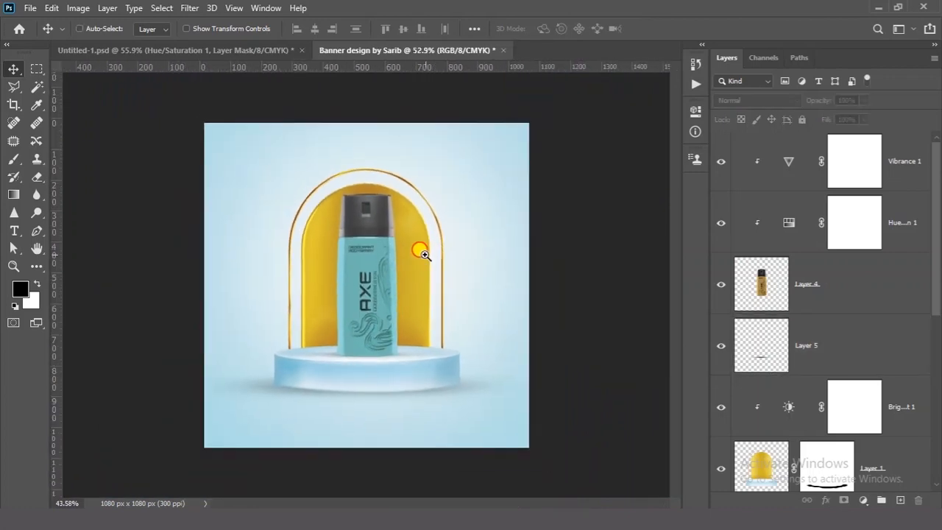
Select the four podium shadow layers, Layer 2 through Layer 2 copy 3, and lower their opacity to 10%
scroll(818, 294, down, 5)
click(819, 197)
shift+click(819, 382)
drag(821, 103, 813, 103)
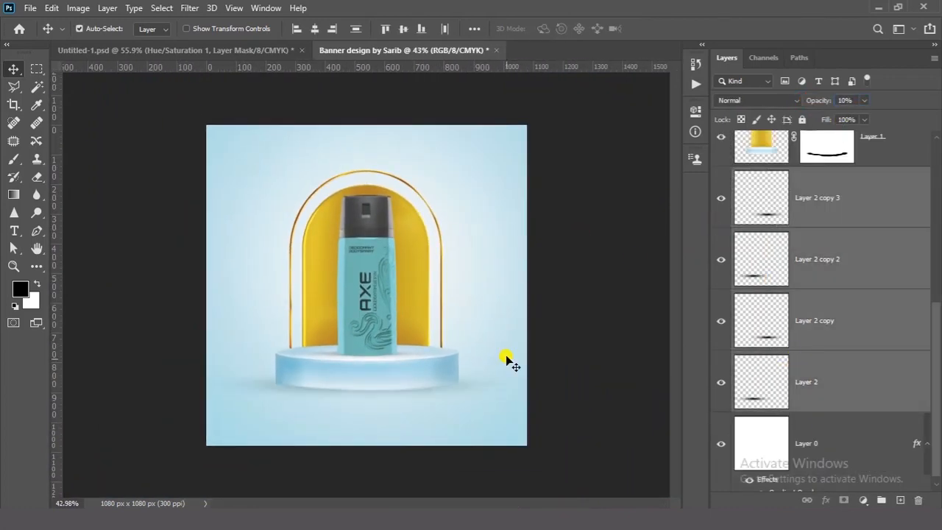
Reshape the four podium shadows vertically and nudge them to sit just beneath the podium's base
key(ctrl+t)
drag(360, 407, 358, 391)
drag(479, 382, 482, 392)
click(681, 28)
scroll(482, 391, up, 4)
scroll(500, 396, up, 3)
drag(525, 401, 525, 397)
scroll(526, 397, down, 6)
click(587, 333)
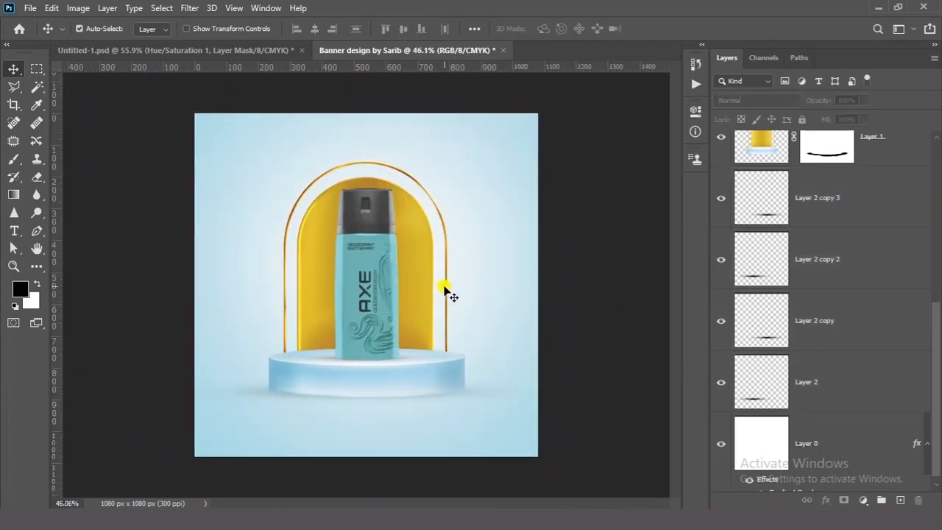
scroll(444, 288, down, 2)
key(ctrl+0)
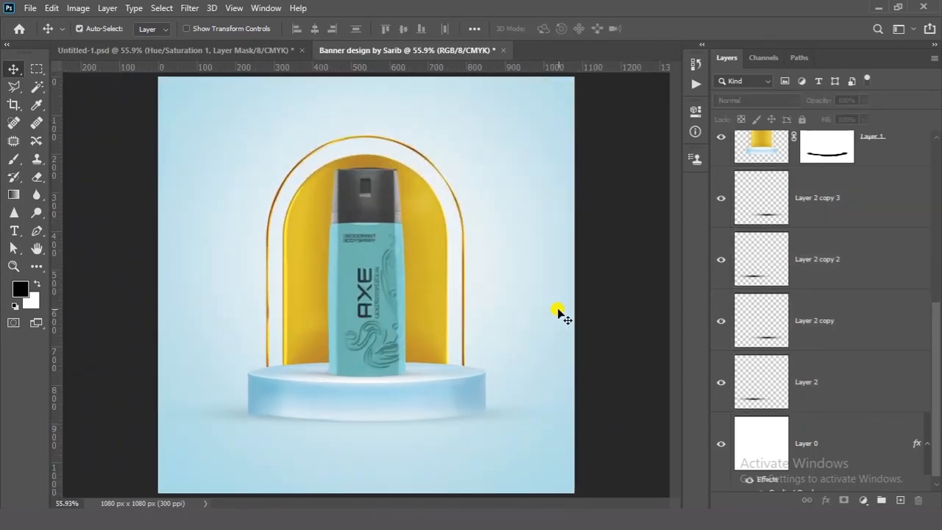
Identify the gradient background layer by toggling its visibility, and lock it
click(890, 433)
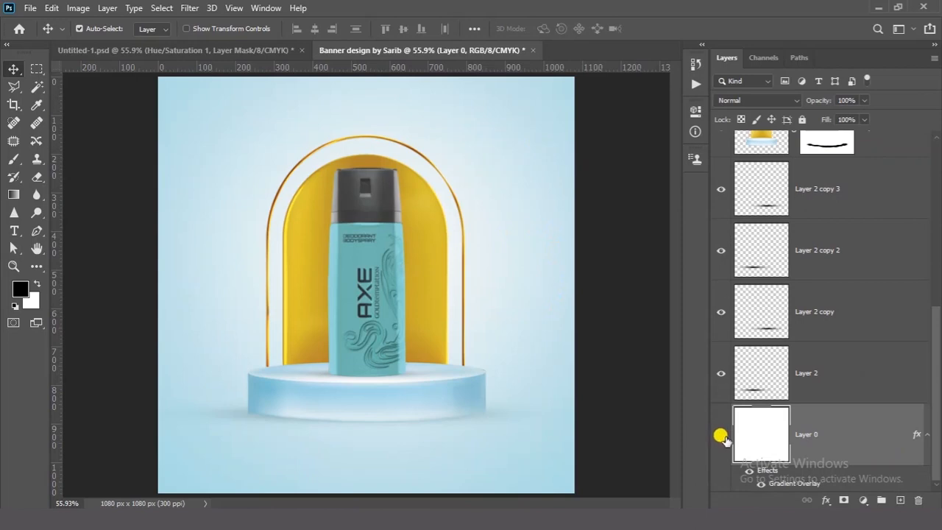
click(721, 435)
click(721, 435)
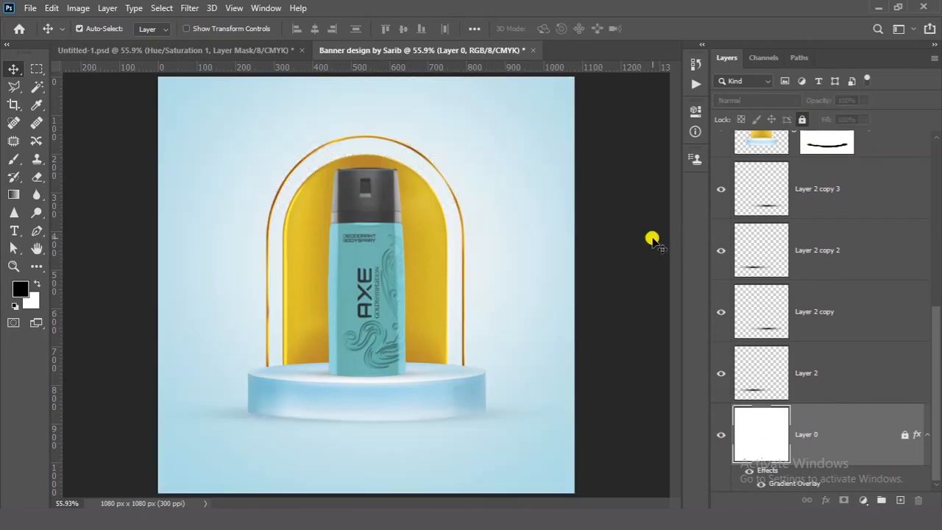
click(626, 243)
Select all artwork above the locked background and scale it down slightly as one composition
drag(145, 126, 589, 432)
key(ctrl+t)
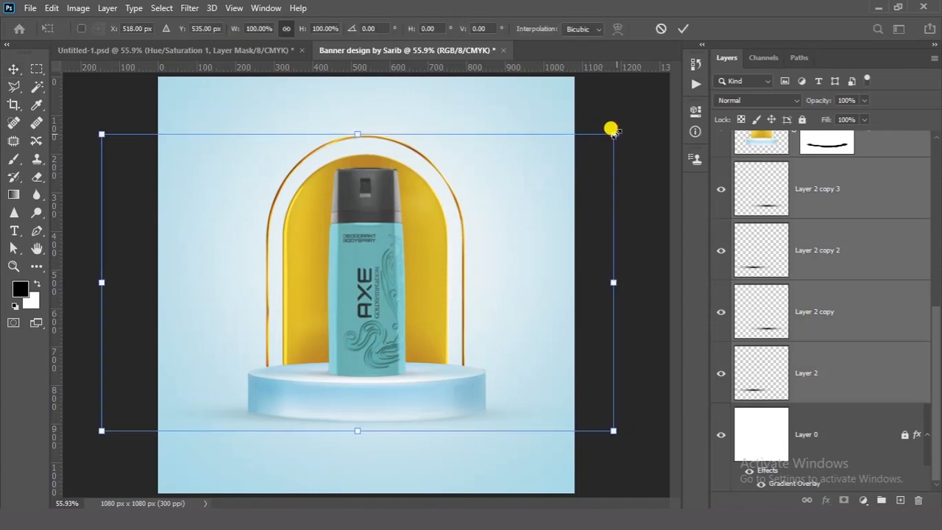
drag(612, 128, 589, 139)
key(Return)
Scale the bottle down slightly within the arch and reseat it with its shadow on the podium
click(385, 253)
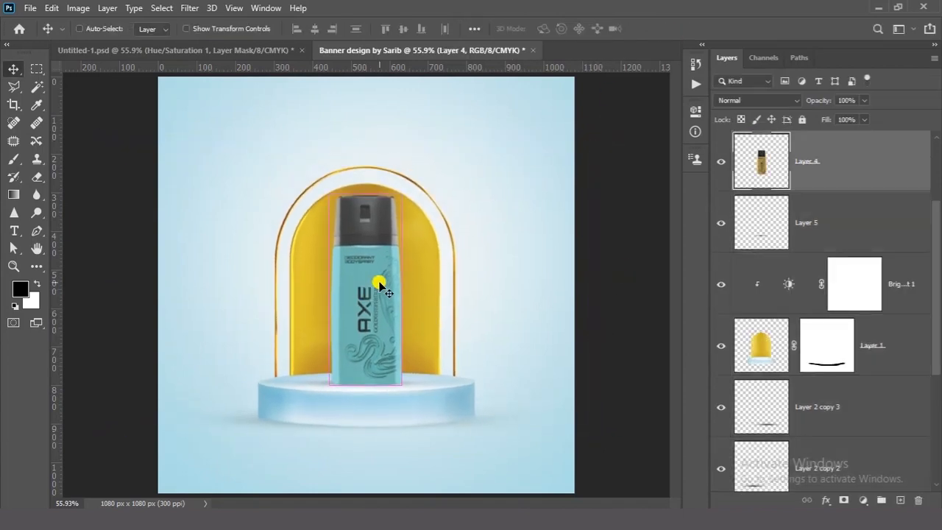
key(ctrl+t)
drag(391, 192, 392, 215)
key(Return)
drag(375, 418, 435, 413)
drag(442, 391, 445, 386)
drag(460, 445, 411, 454)
Select the bottle, podium and shadows together and enlarge the whole group slightly
key(ctrl+0)
drag(223, 208, 603, 444)
key(ctrl+t)
click(680, 28)
click(508, 169)
Enlarge only the bottle slightly so it fills more of the golden arch
click(338, 312)
key(ctrl+t)
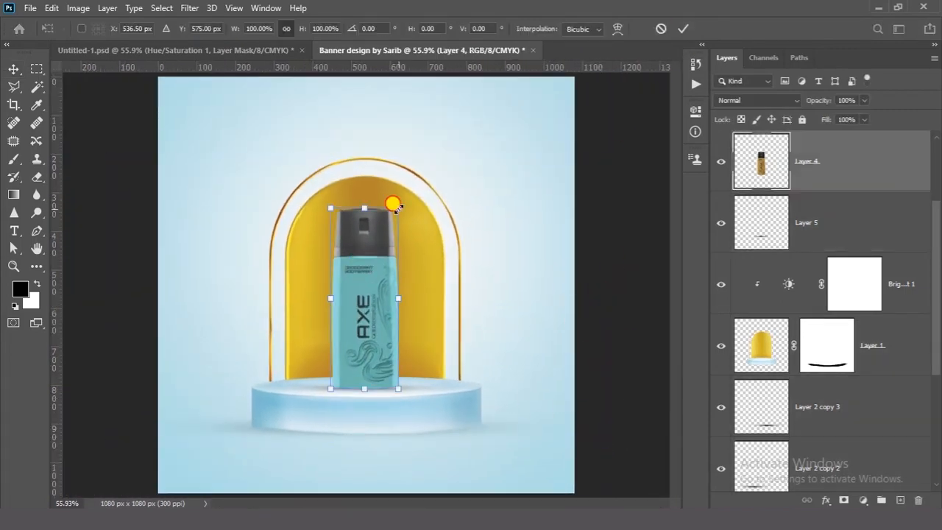
drag(389, 199, 391, 193)
click(678, 28)
Align the bottle and the arch podium to the horizontal centre of the whole canvas
key(ctrl+a)
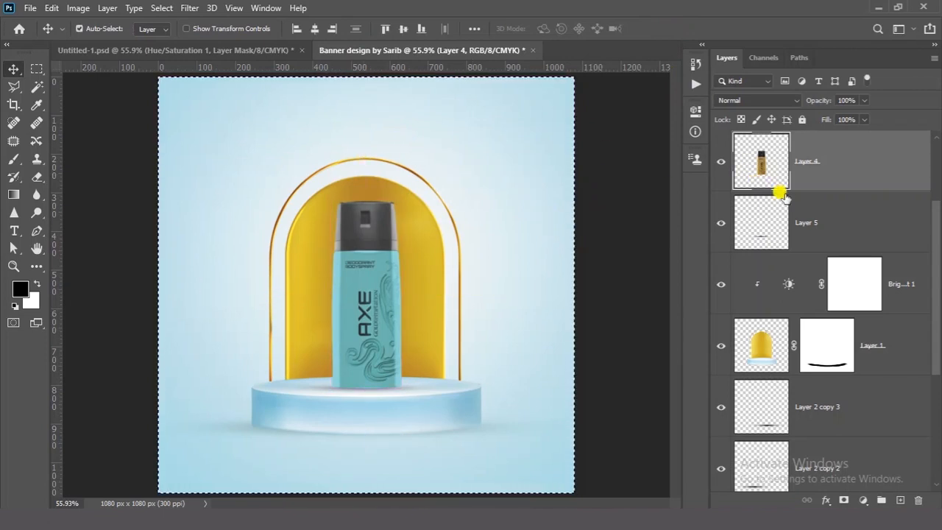
ctrl+click(882, 356)
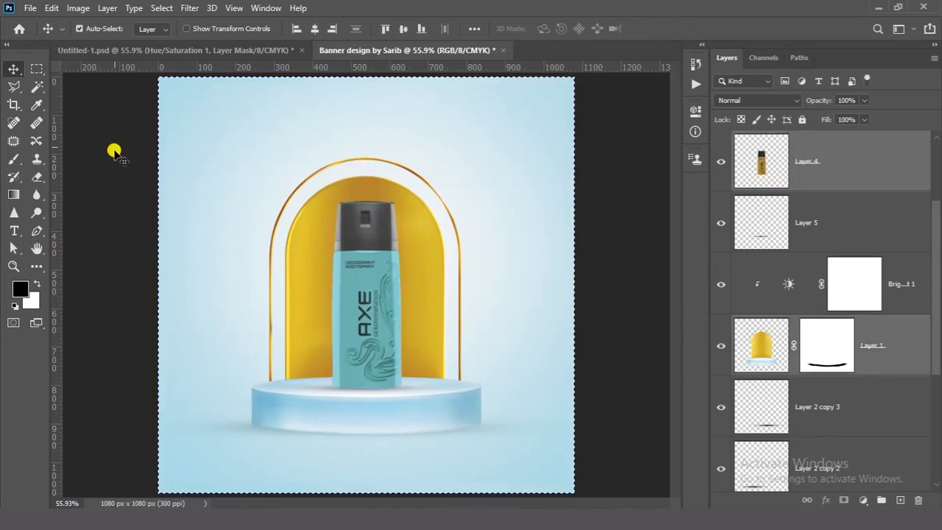
click(317, 30)
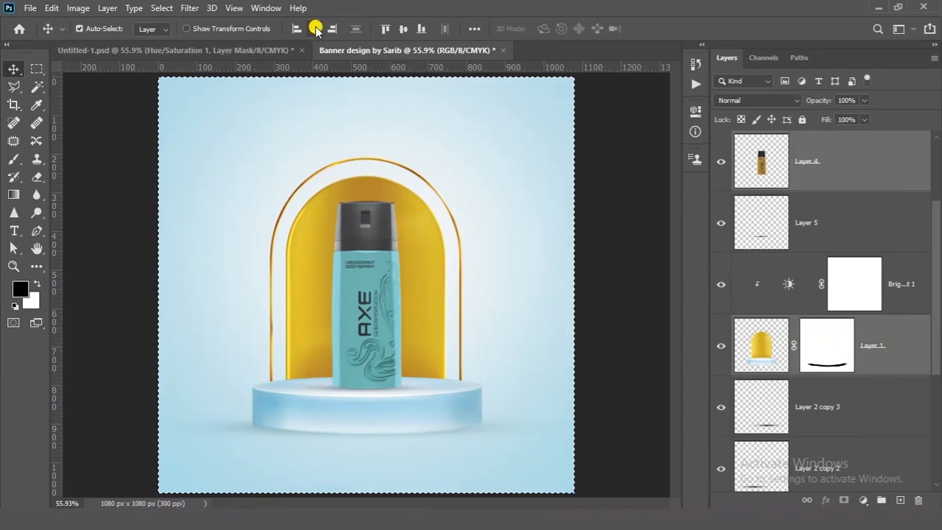
key(ctrl+d)
drag(446, 345, 417, 345)
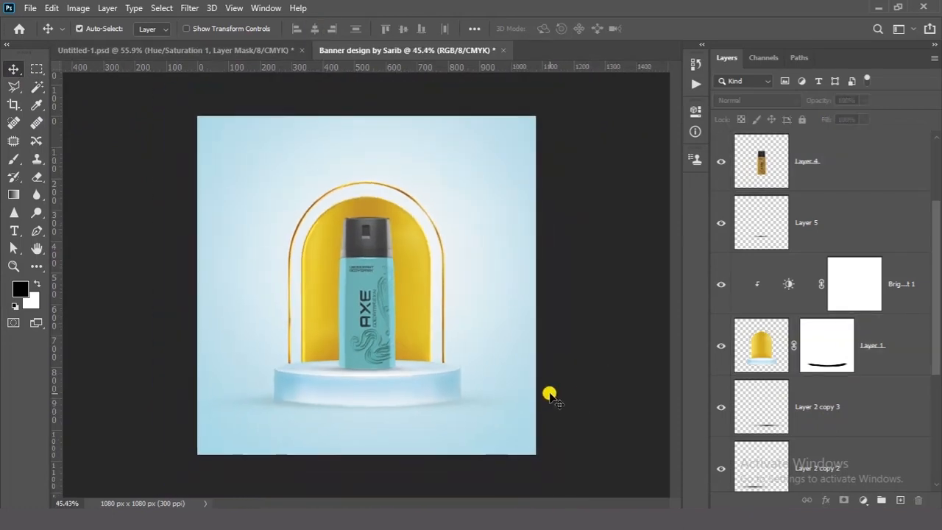
Place the Cloud image in the banner, scale it down, and position it over the arch's upper right edge
key(alt+Tab)
drag(797, 169, 375, 209)
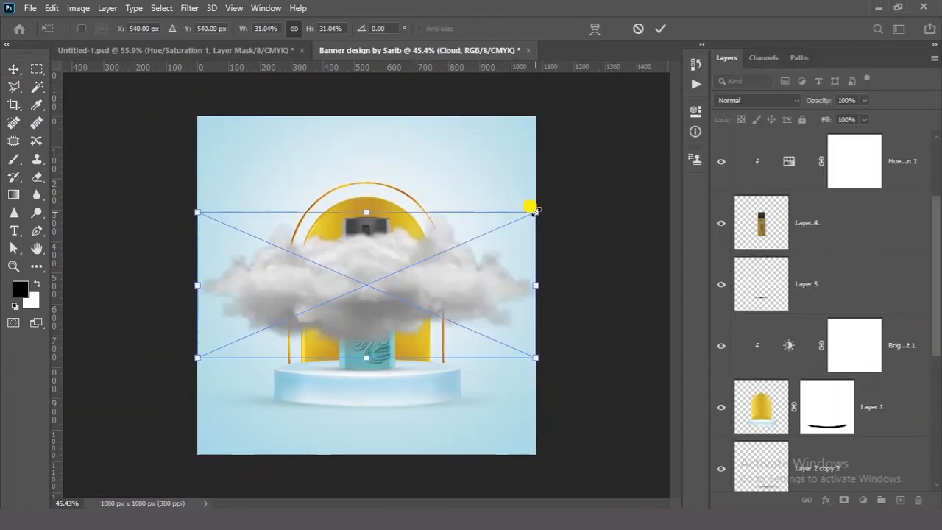
drag(535, 211, 454, 247)
drag(394, 267, 472, 176)
drag(531, 157, 509, 167)
key(Return)
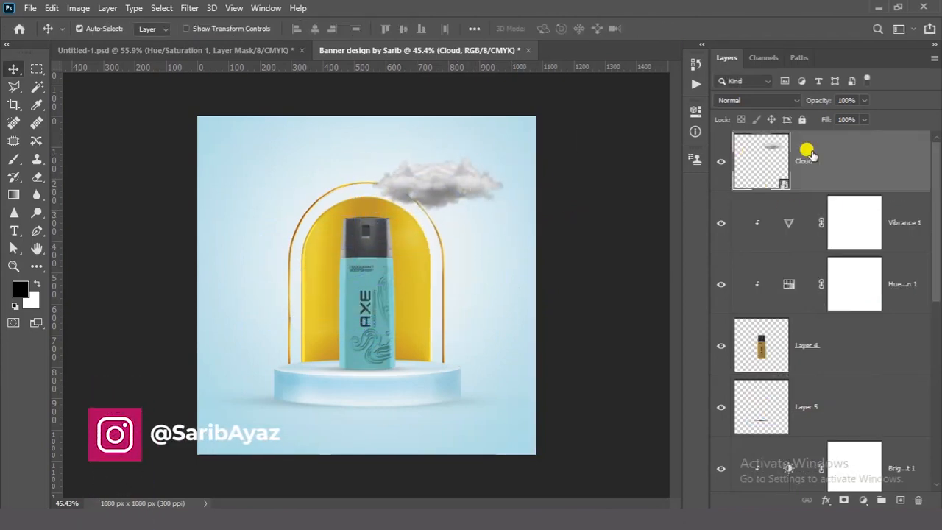
Add a Brightness/Contrast adjustment clipped to the cloud, with brightness 26 and contrast 100
click(864, 501)
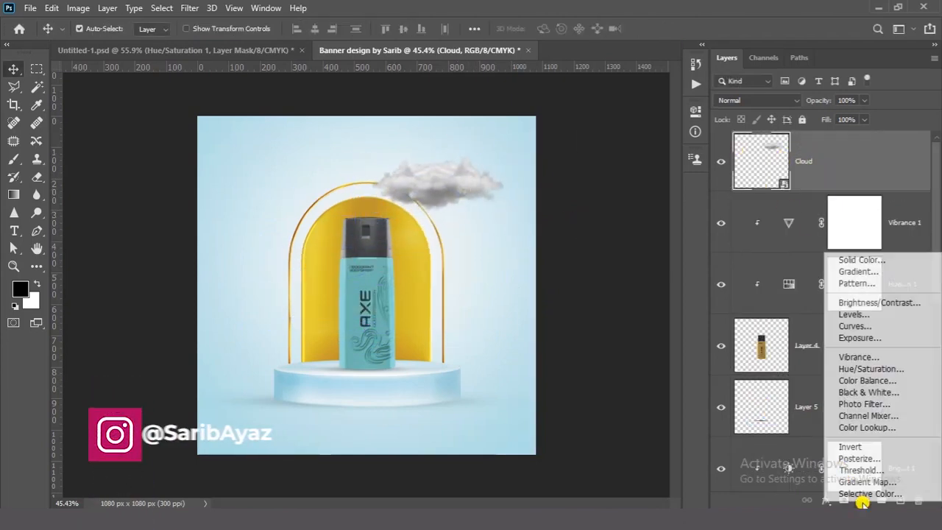
click(857, 300)
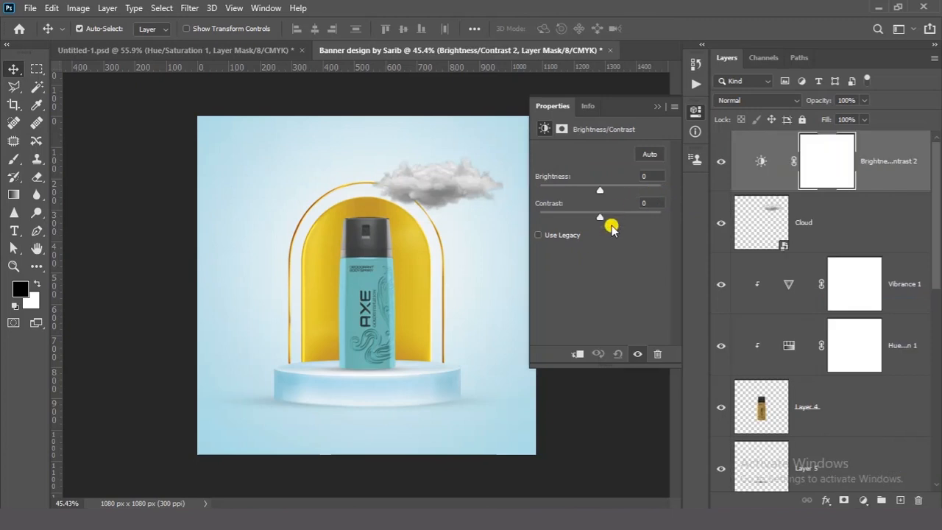
drag(612, 218, 662, 213)
click(578, 354)
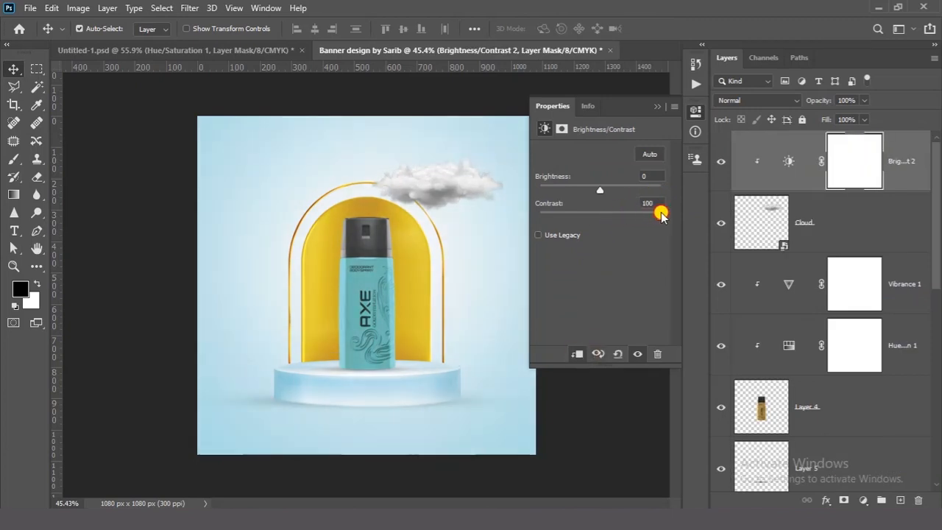
drag(601, 190, 611, 193)
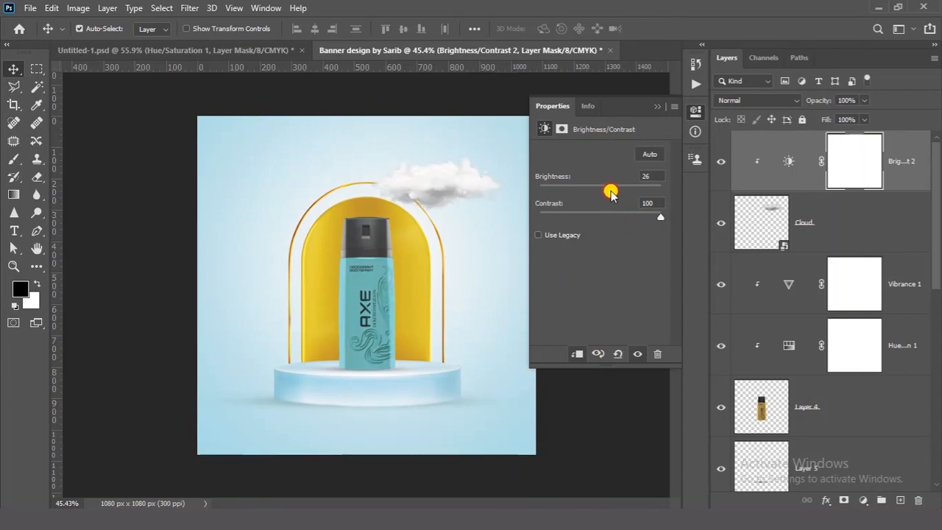
click(658, 106)
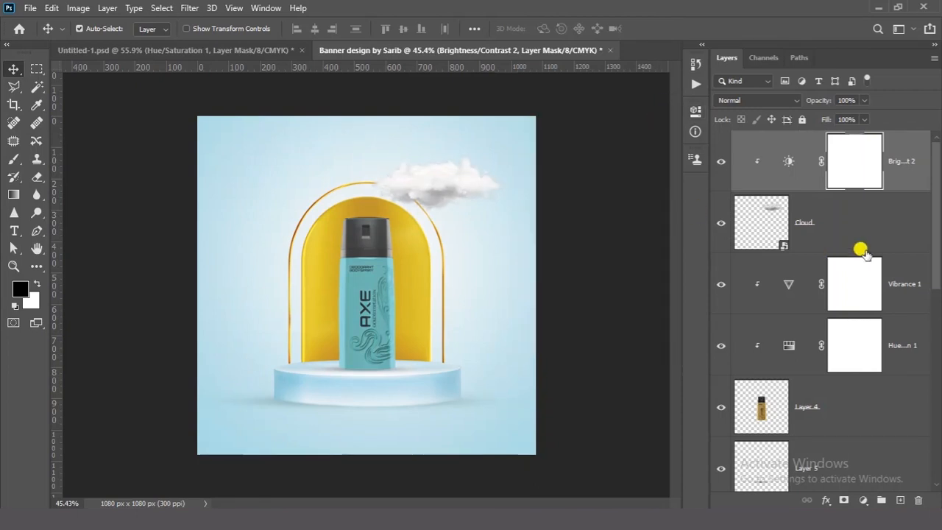
Convert the cloud and its Brightness/Contrast adjustment into one smart object
click(804, 221)
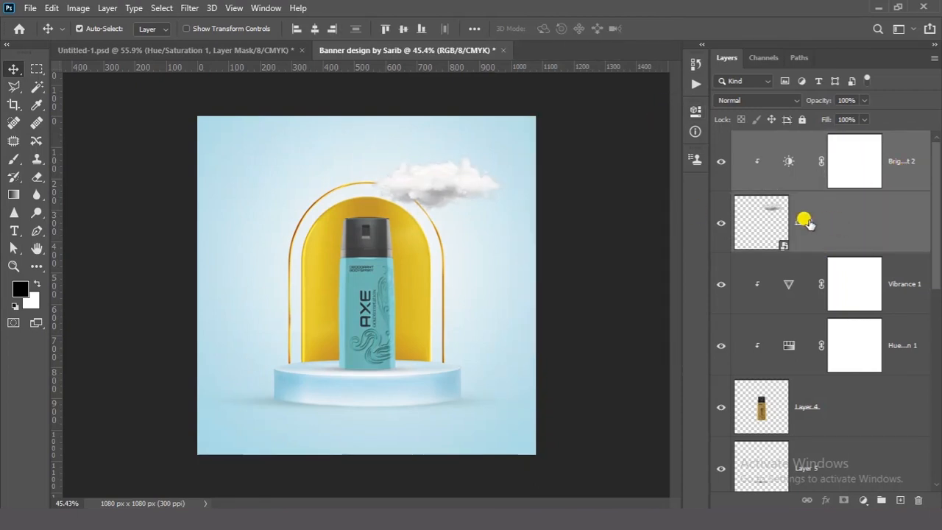
right_click(857, 213)
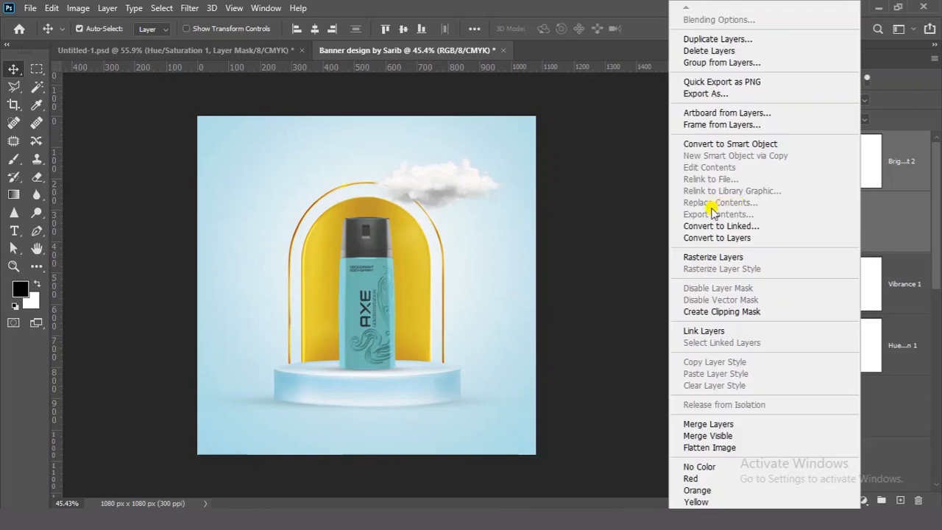
click(739, 146)
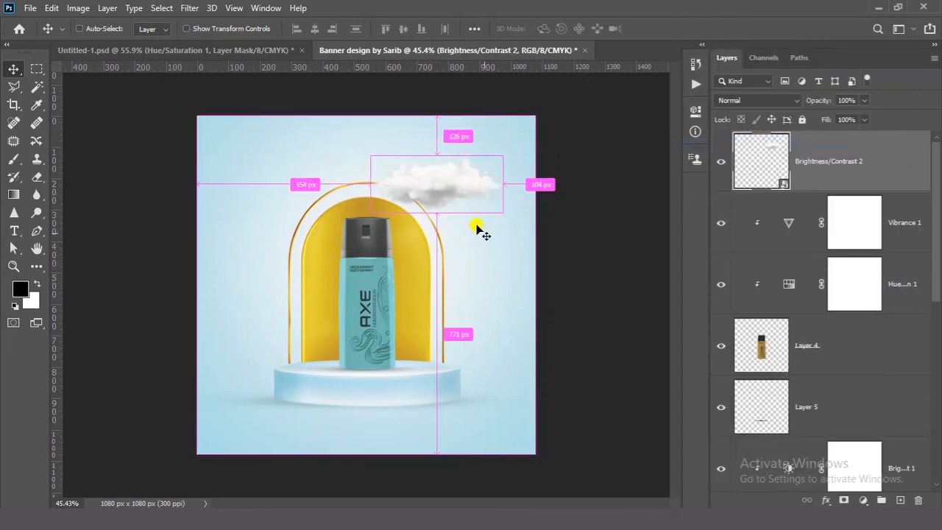
Scale the cloud smart object down slightly and nudge it into place beside the top of the arch
key(ctrl+t)
drag(502, 154, 496, 159)
click(661, 30)
drag(489, 224, 491, 217)
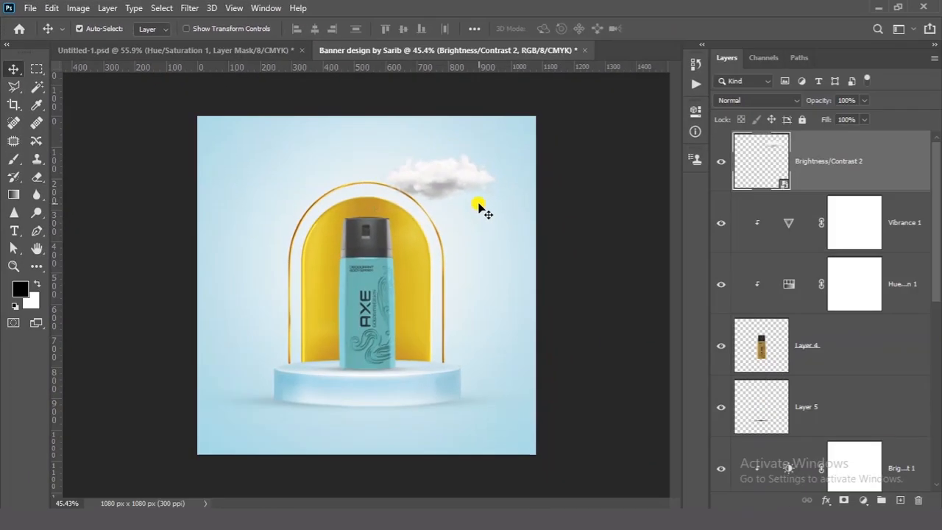
Duplicate the cloud to the arch's left side and scale the copy down to about 82%
drag(879, 371, 620, 502)
drag(341, 279, 290, 300)
key(ctrl+t)
drag(216, 234, 225, 237)
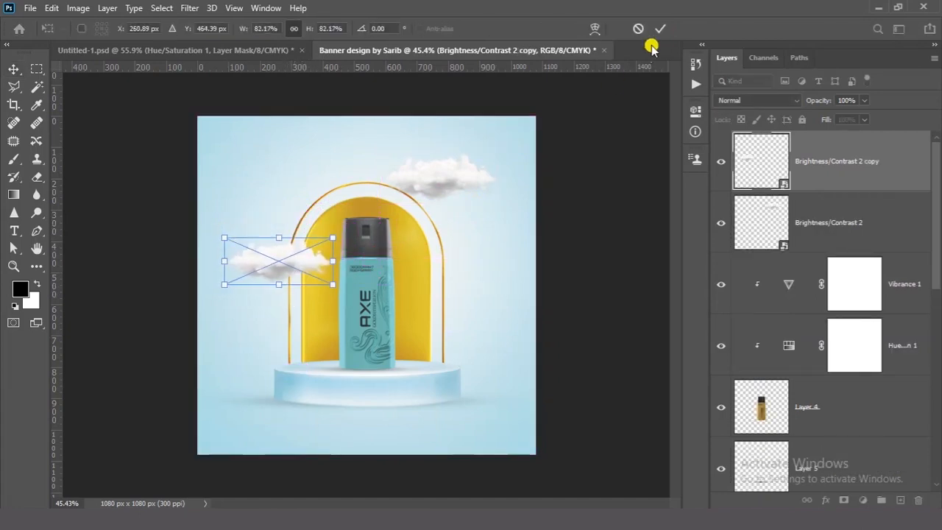
click(661, 29)
Duplicate the cloud again over the arch's lower right edge, just above the podium, and scale the copy down
drag(324, 318, 497, 383)
key(ctrl+t)
drag(523, 291, 501, 316)
click(660, 28)
Scale the upper right cloud to about 95.5%, shift it slightly down and left, and nudge the left cloud further left
click(447, 183)
key(ctrl+t)
drag(380, 153, 370, 149)
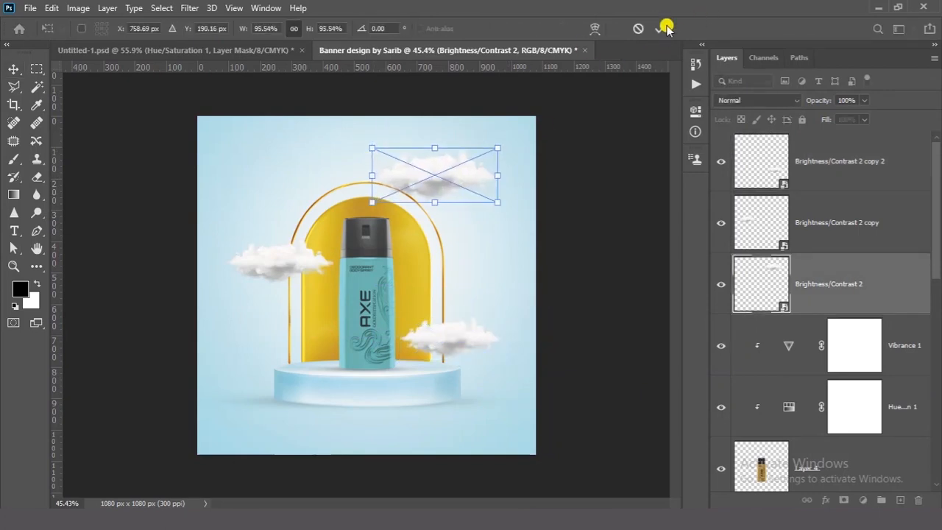
click(662, 28)
drag(489, 248, 482, 258)
drag(288, 262, 280, 263)
click(567, 269)
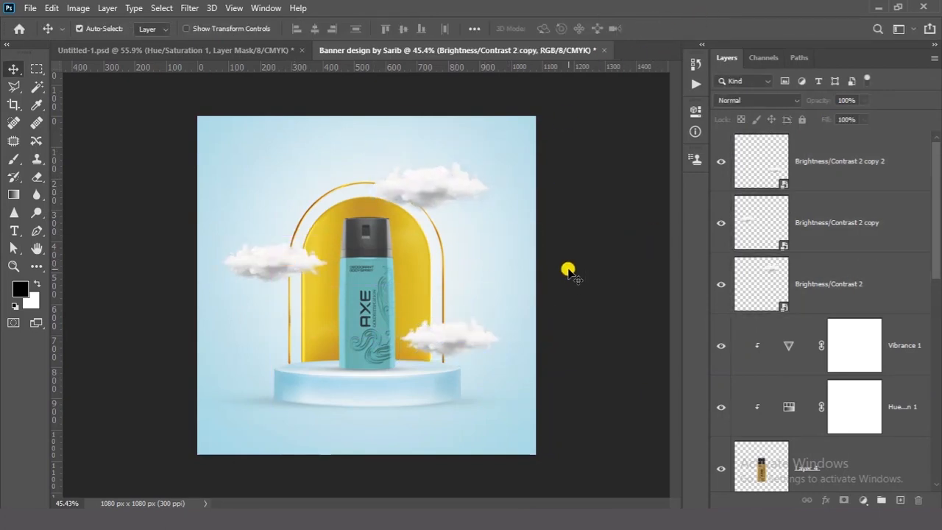
Place the AXE LOGO image from the asset folder in the banner
ctrl+click(369, 333)
drag(369, 334, 364, 316)
key(alt+Tab)
drag(868, 140, 407, 181)
click(643, 38)
Draw a polygonal lasso selection around the "FIND YOUR MAGIC." tagline under the AXE lettering
click(13, 86)
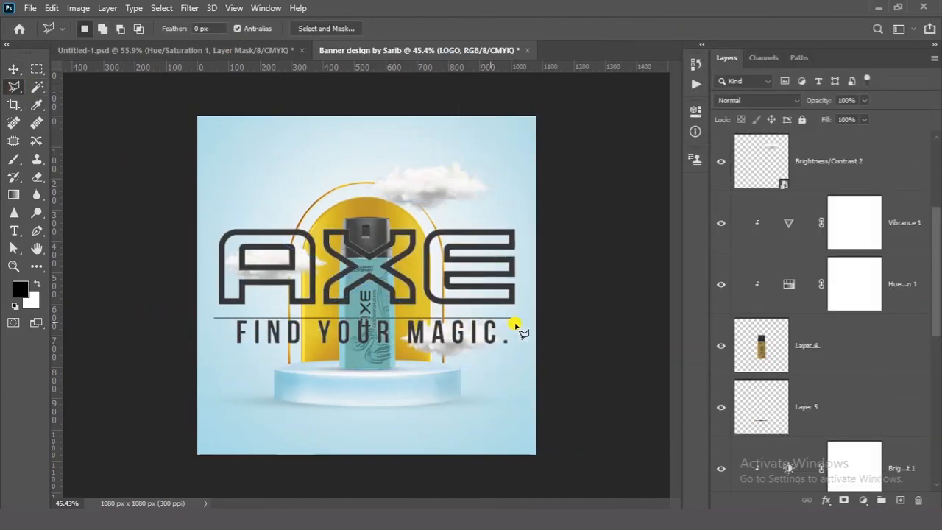
click(215, 321)
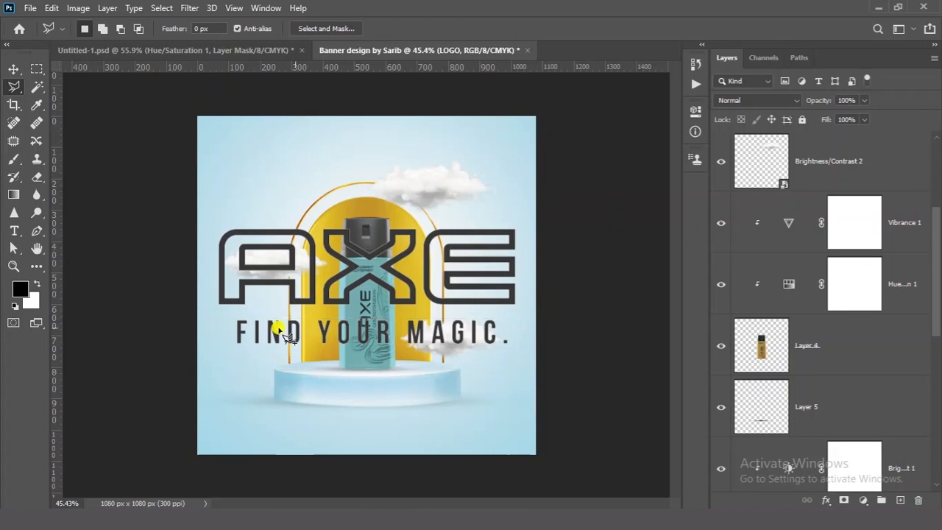
scroll(758, 185, up, 3)
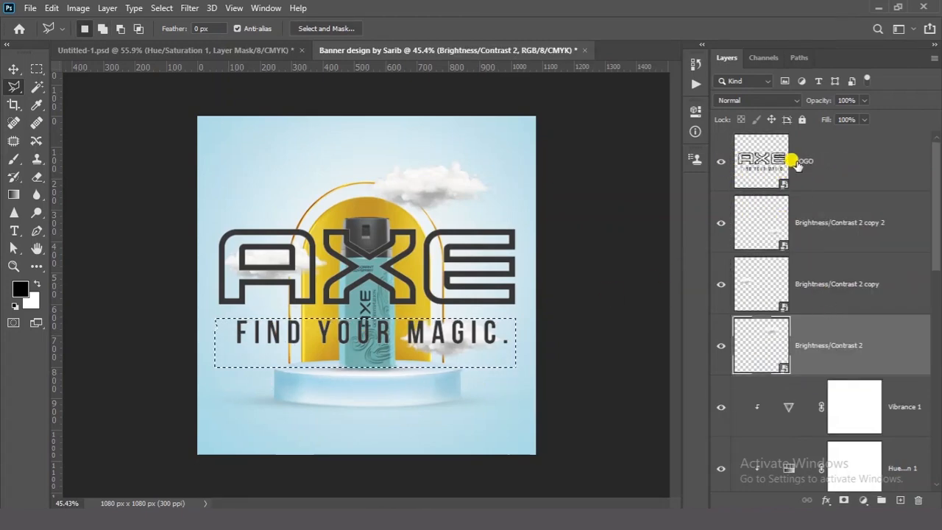
Rasterize the LOGO layer and delete the selected tagline from it
click(749, 166)
click(721, 160)
click(721, 161)
right_click(852, 162)
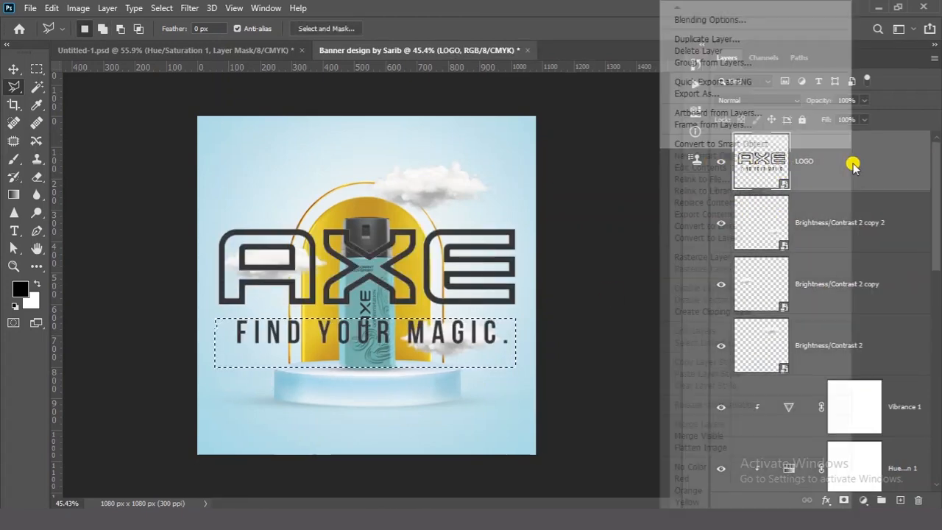
click(703, 257)
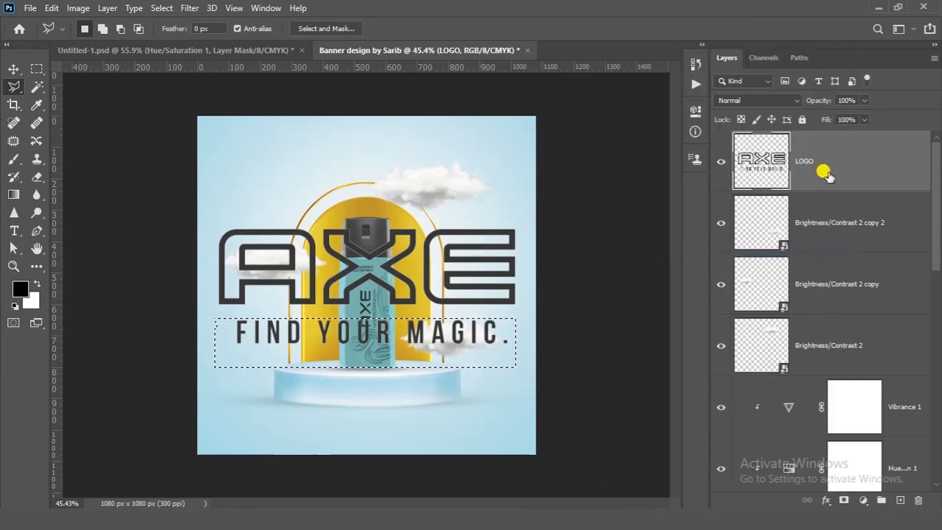
key(Delete)
key(v)
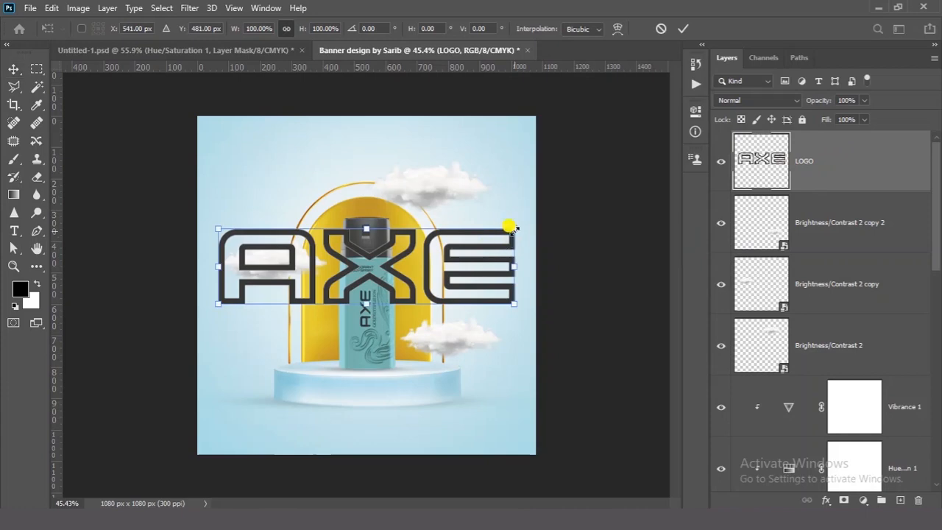
Scale the AXE logo down and move it above the arch, near the banner's upper edge
drag(514, 229, 426, 251)
click(683, 30)
drag(393, 339, 342, 220)
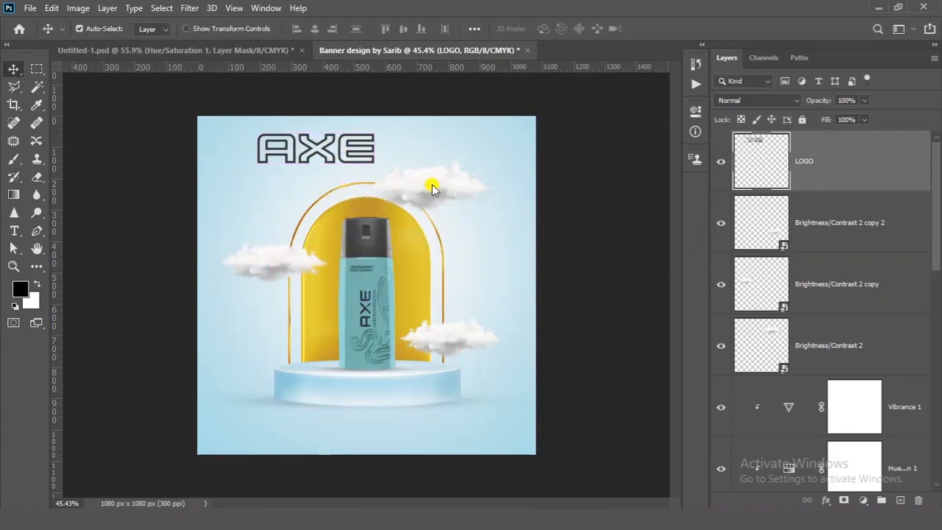
key(ctrl+t)
mouse_move(368, 129)
mouse_down()
mouse_move(351, 136)
mouse_move(238, 49)
mouse_move(243, 91)
mouse_up()
click(683, 29)
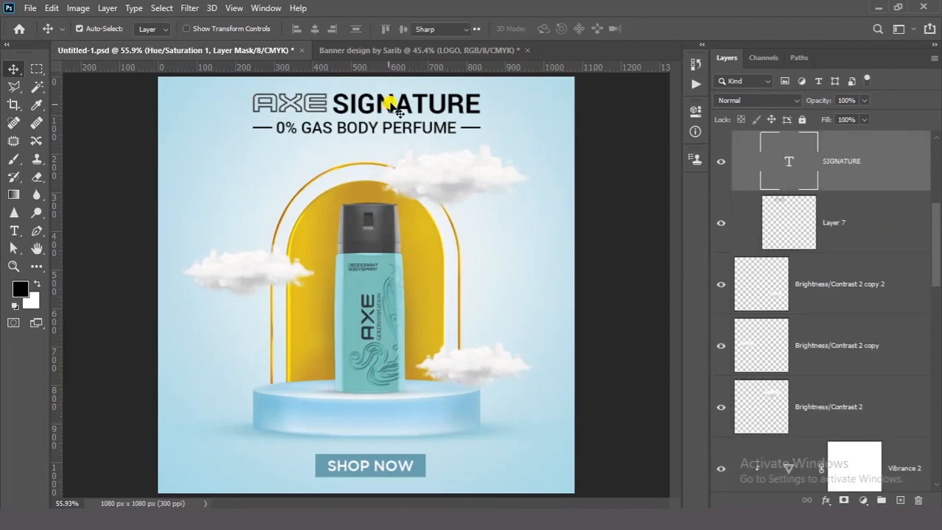
Copy the Roboto Bold 17 pt SIGNATURE text from the Untitled-1 document into the banner, beside the AXE logo
double_click(451, 101)
drag(484, 96, 333, 96)
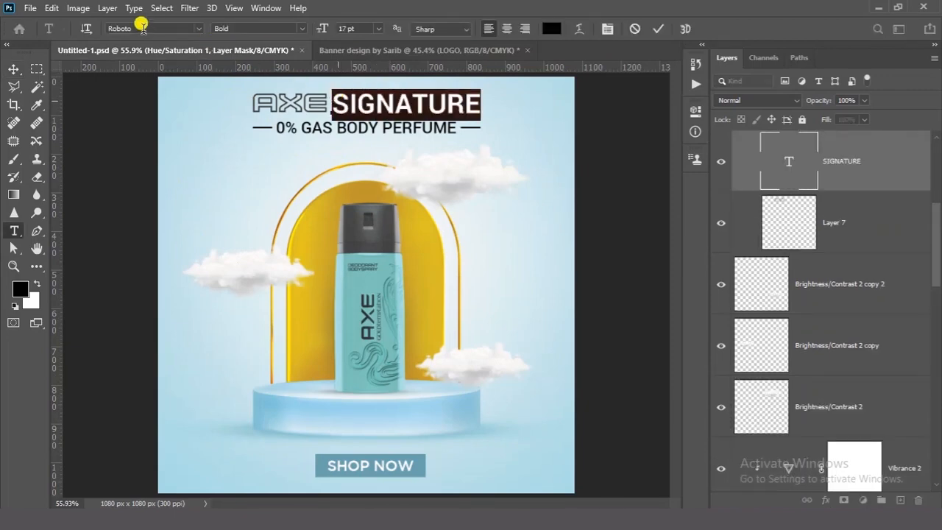
click(229, 28)
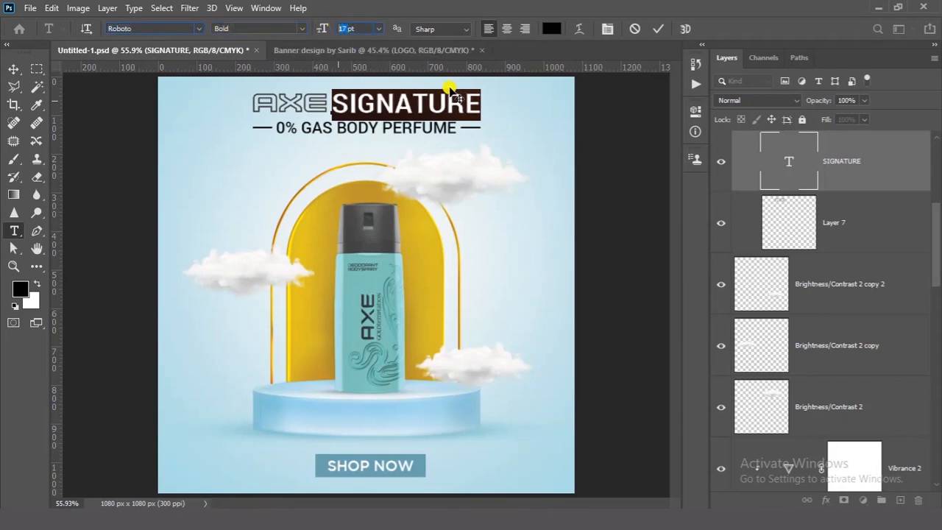
click(658, 29)
click(14, 68)
mouse_move(379, 111)
mouse_down()
mouse_move(349, 57)
mouse_move(408, 154)
mouse_move(545, 160)
mouse_up()
Align the SIGNATURE text and the AXE logo on their vertical centers and move both up about 32 px
shift+click(832, 224)
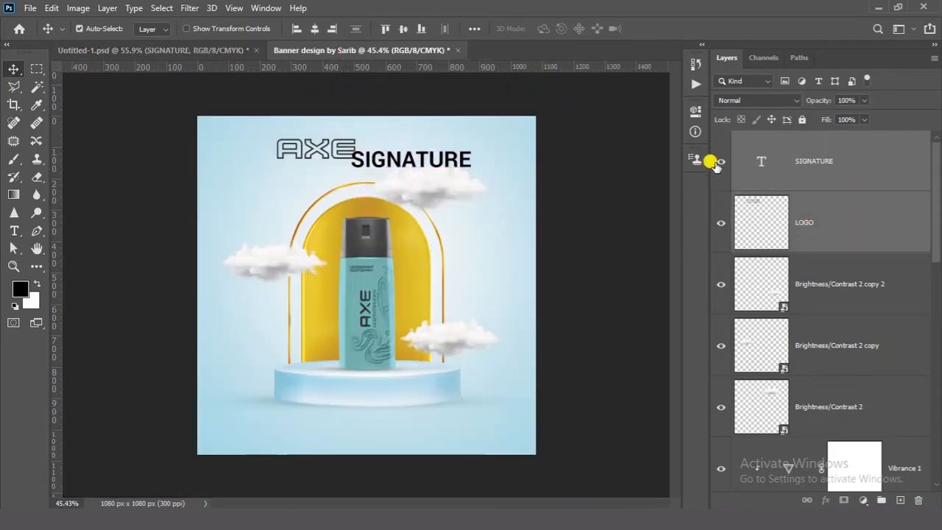
drag(712, 219, 718, 185)
click(721, 218)
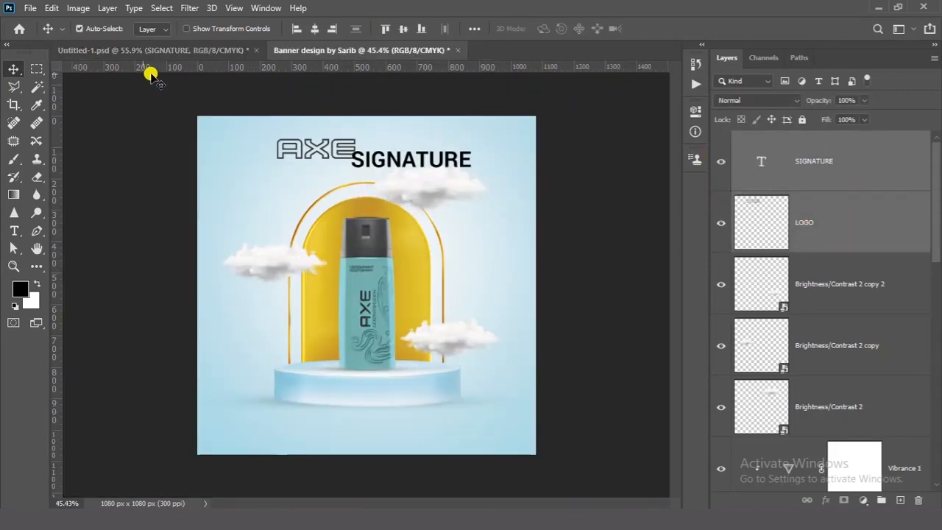
click(404, 28)
scroll(421, 174, up, 3)
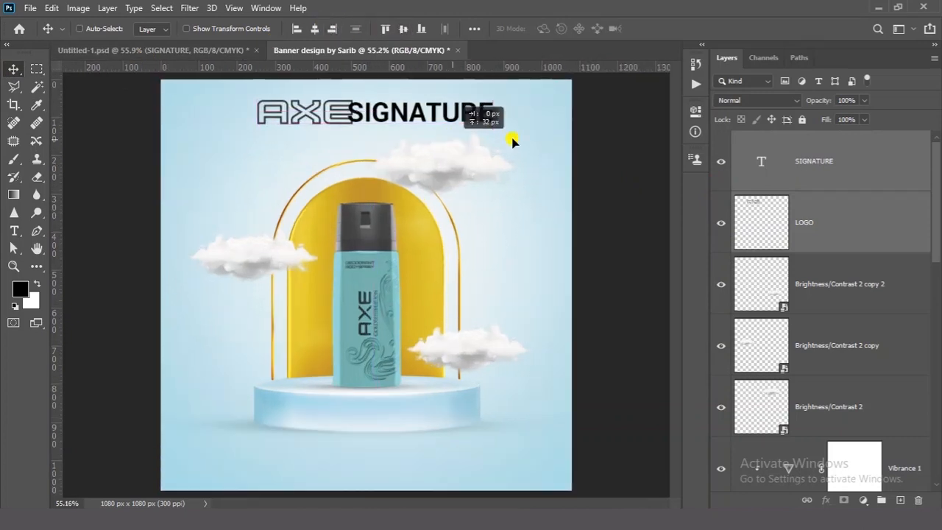
click(511, 141)
Scale the AXE logo down to the SIGNATURE text's height so it sits directly before the word
click(828, 226)
scroll(348, 117, up, 4)
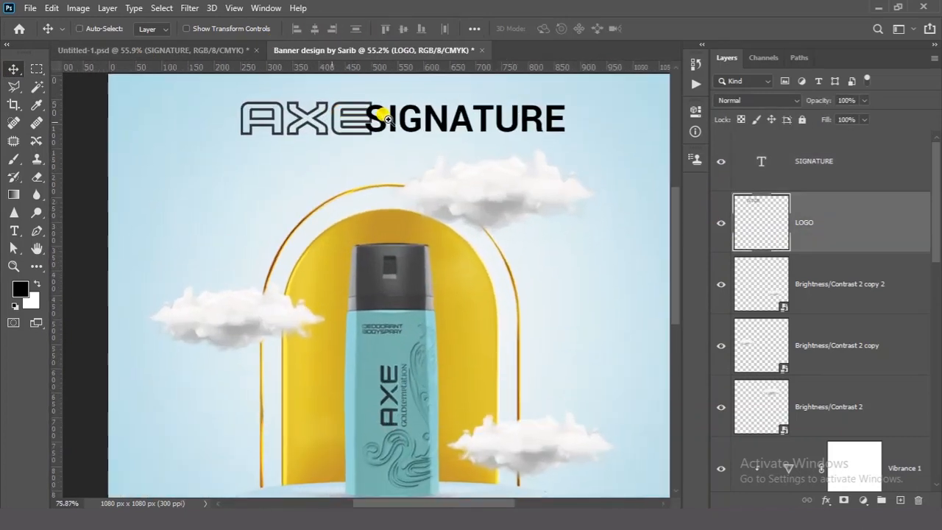
key(ctrl+t)
mouse_move(372, 153)
mouse_down()
mouse_move(362, 142)
mouse_move(361, 153)
mouse_move(317, 162)
mouse_up()
click(683, 27)
scroll(444, 147, up, 5)
key(ctrl+t)
key(Return)
Recolor the SIGNATURE text with the dark grey #353633 sampled from the AXE logo
ctrl+click(380, 188)
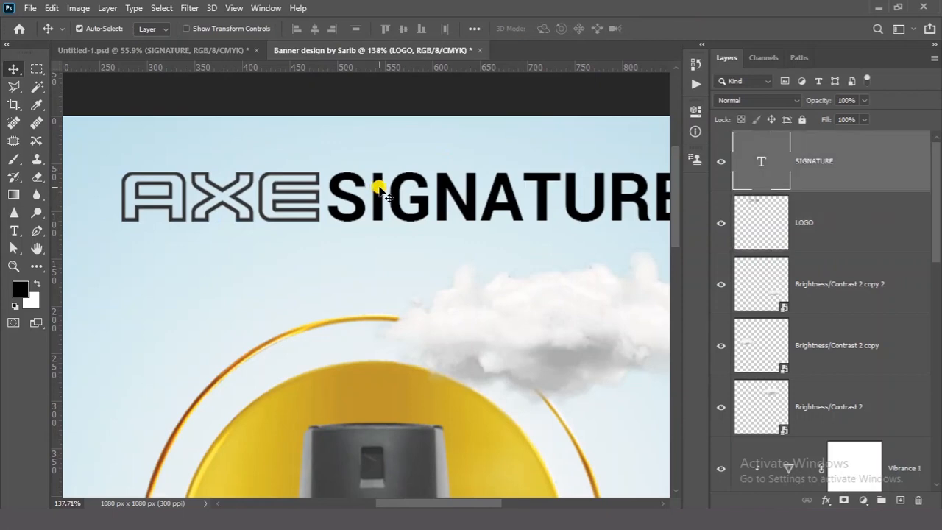
key(Return)
click(552, 29)
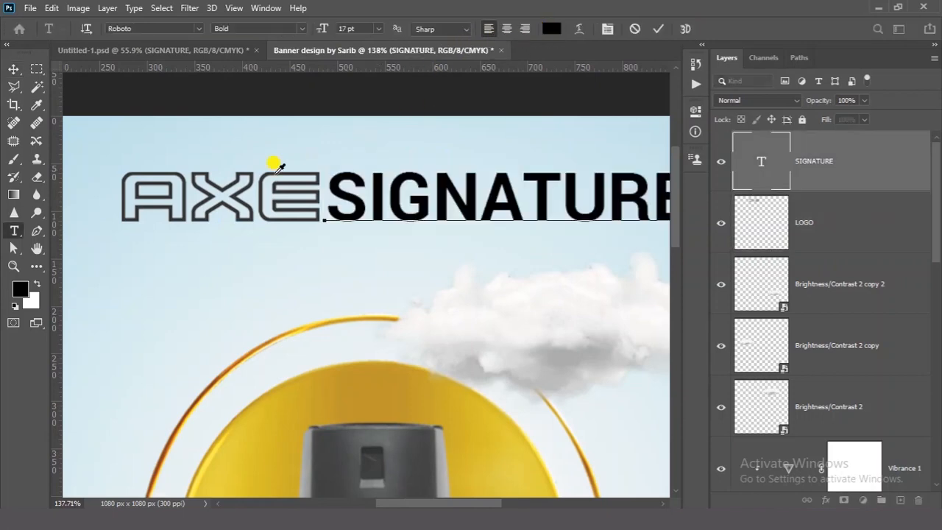
click(250, 174)
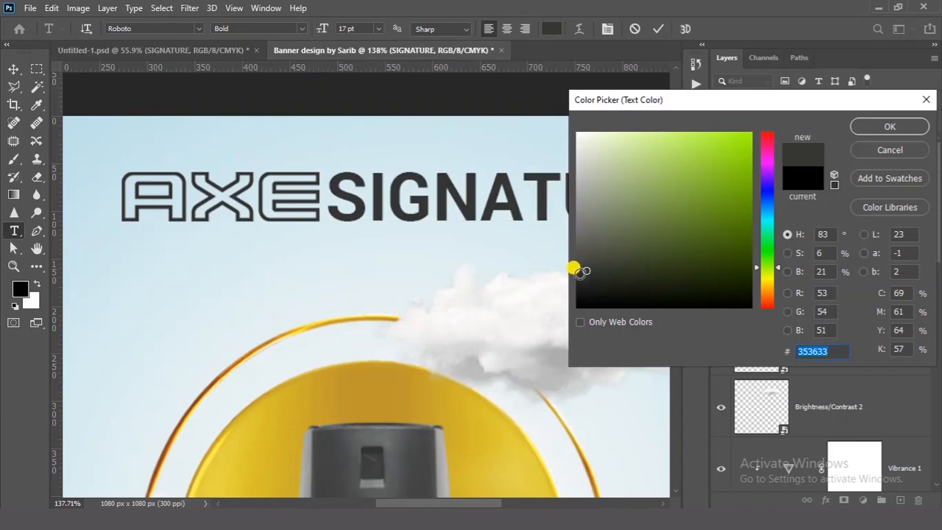
click(890, 126)
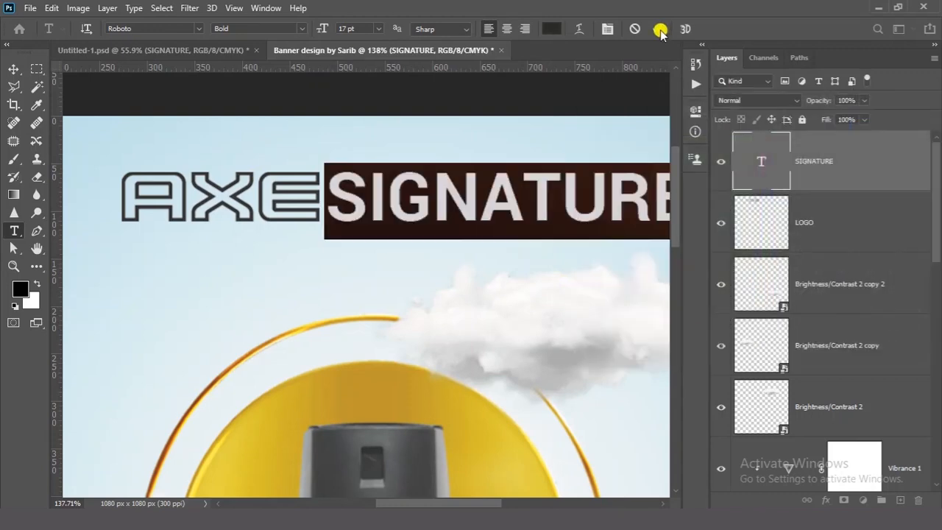
click(13, 69)
Select the arch, podium, bottle and cloud layers, scale them down slightly together and move them lower in the banner
scroll(400, 210, down, 13)
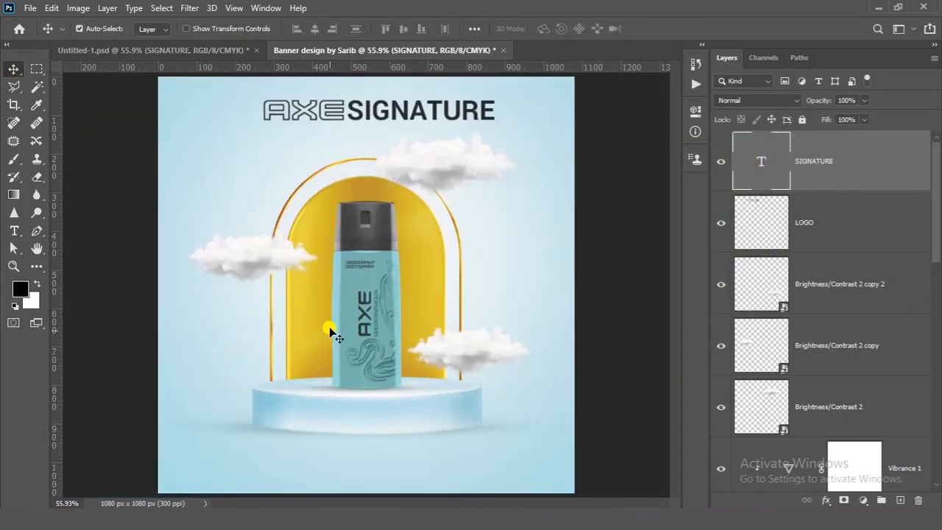
scroll(331, 328, down, 1)
click(624, 212)
key(alt+[)
key(alt+shift+[)
drag(532, 141, 535, 133)
ctrl+click(602, 152)
ctrl+click(440, 185)
drag(141, 150, 621, 435)
key(ctrl+t)
drag(588, 139, 573, 138)
click(676, 31)
drag(591, 285, 591, 298)
Copy the Roboto Medium 10 pt "0% GAS BODY PERFUME" text from Untitled-1 into the banner, below the AXE SIGNATURE heading
key(ctrl+Tab)
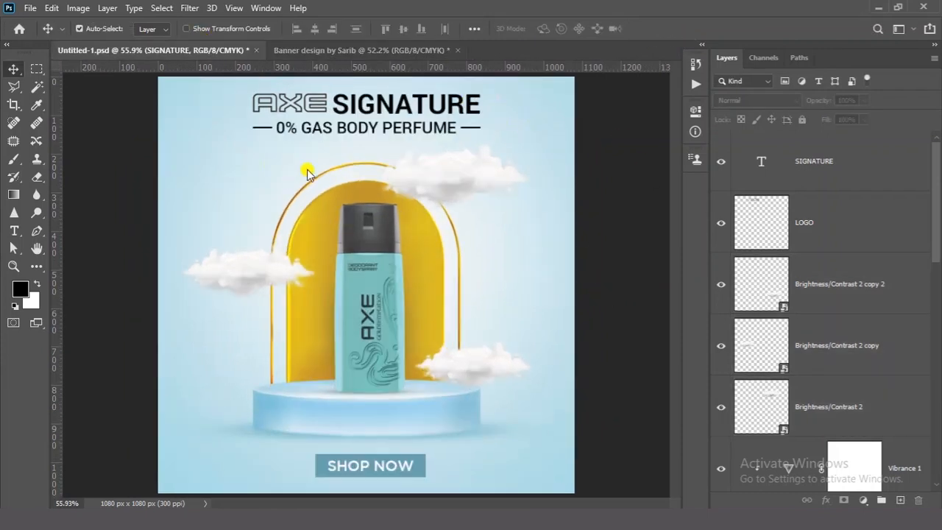
click(355, 130)
double_click(351, 123)
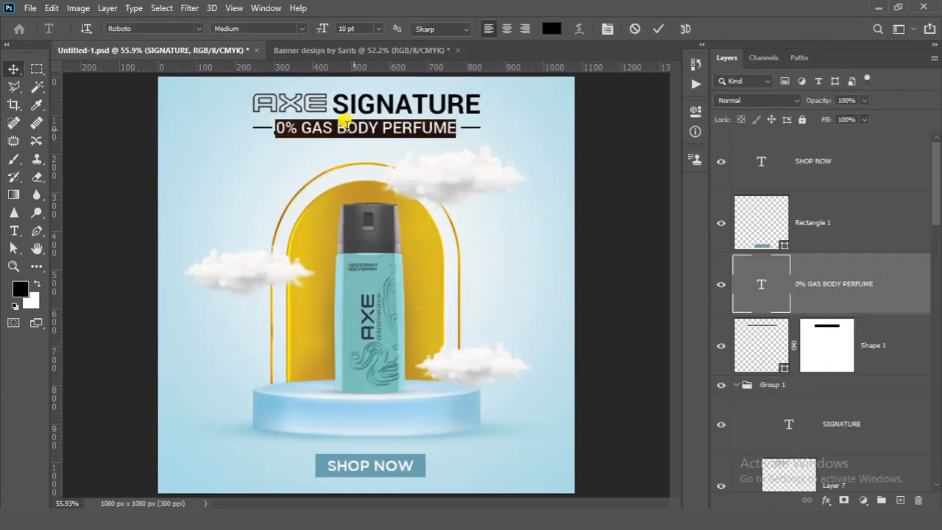
click(146, 28)
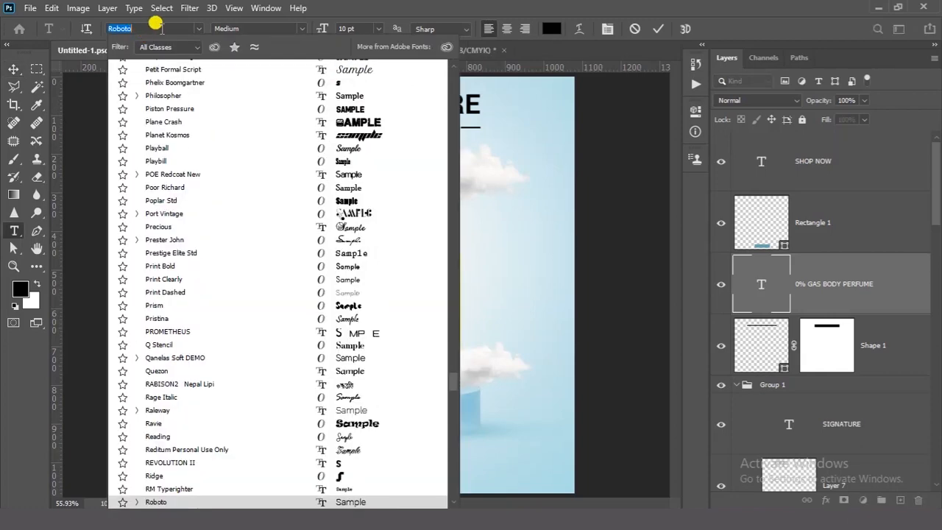
click(259, 28)
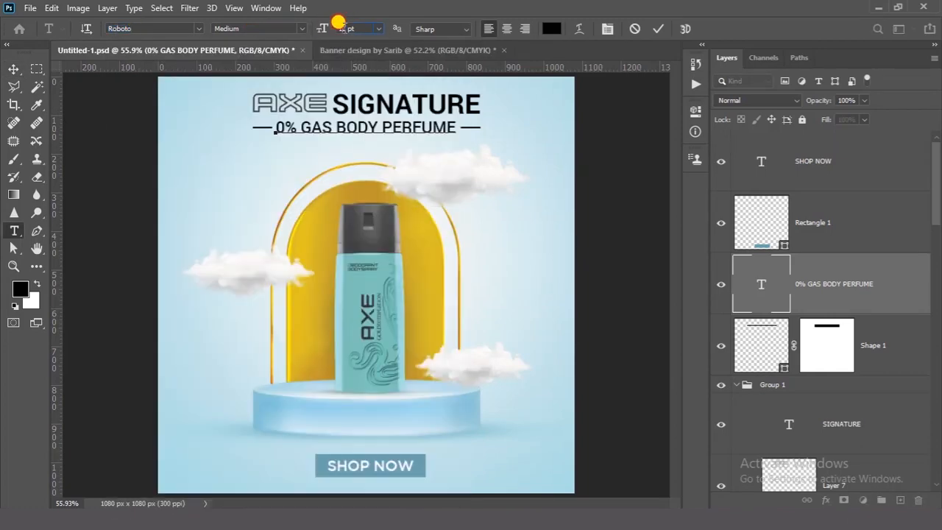
click(663, 28)
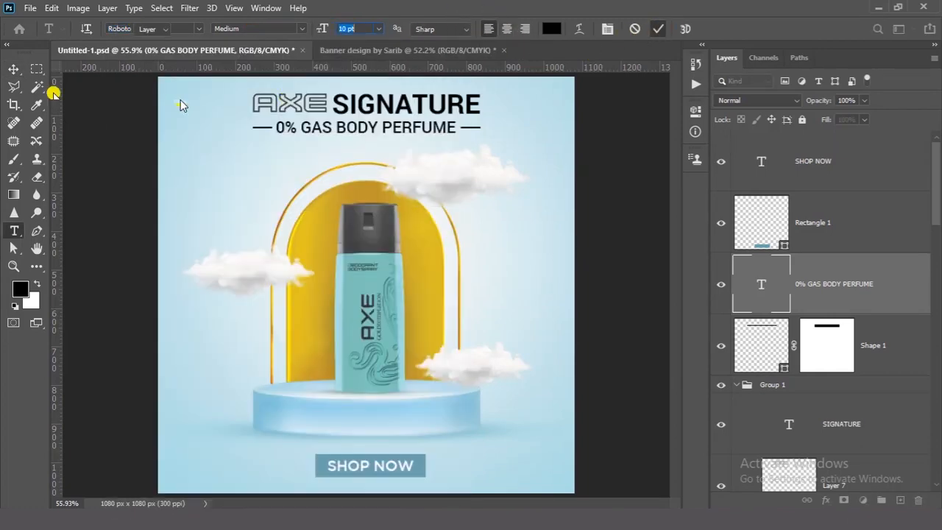
click(14, 70)
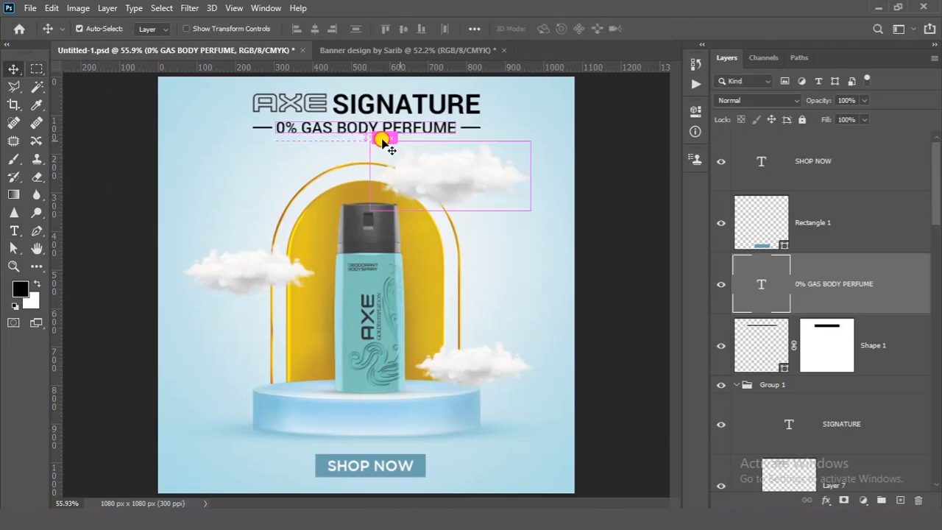
mouse_move(380, 129)
mouse_down()
mouse_move(397, 50)
mouse_move(381, 204)
mouse_move(378, 177)
mouse_move(382, 185)
mouse_up()
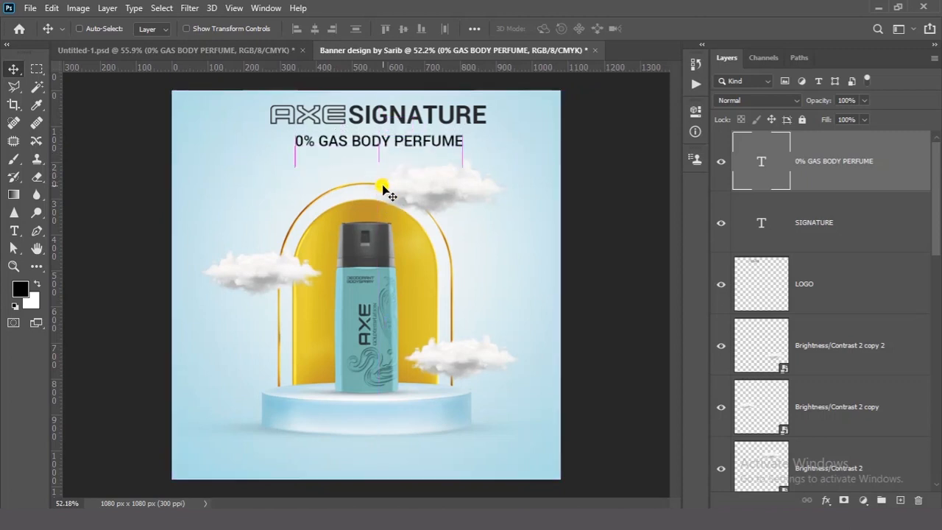
Group the SIGNATURE text and LOGO layers and name the group LOGO
click(728, 240)
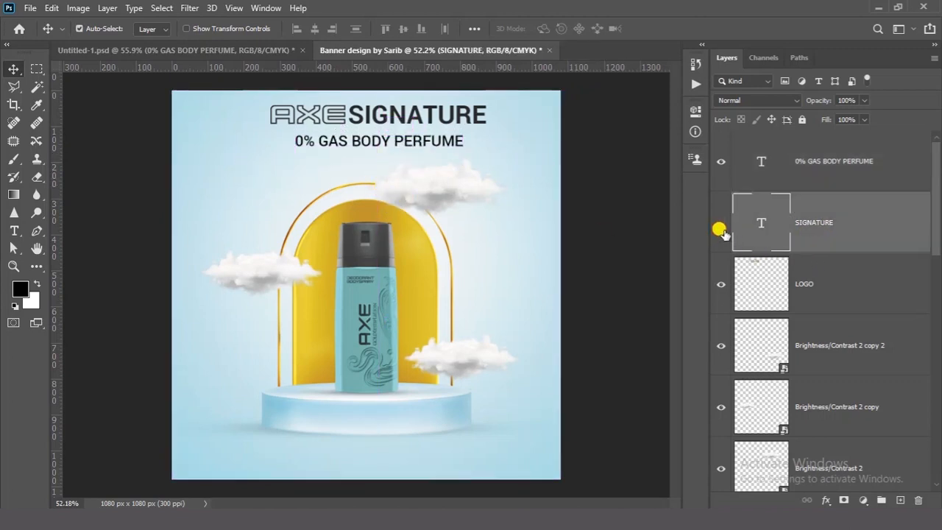
click(721, 230)
click(721, 283)
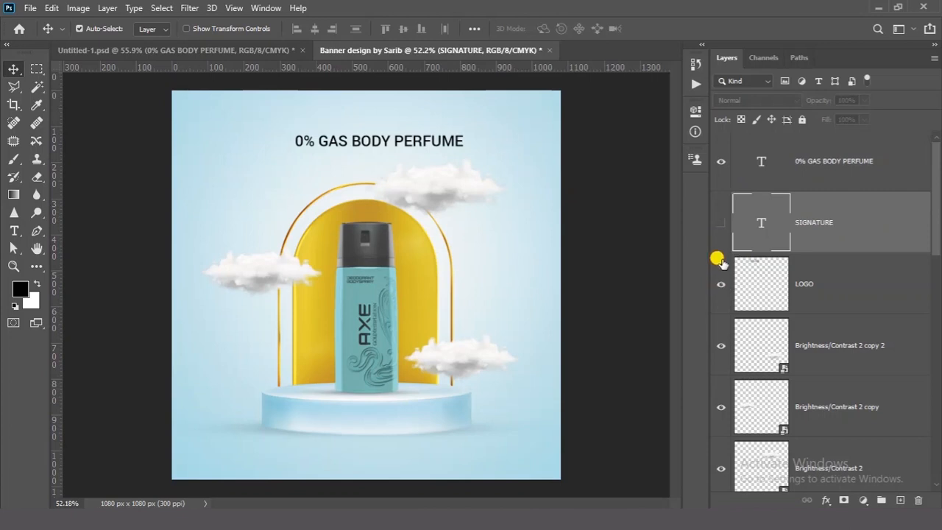
click(722, 228)
shift+click(839, 286)
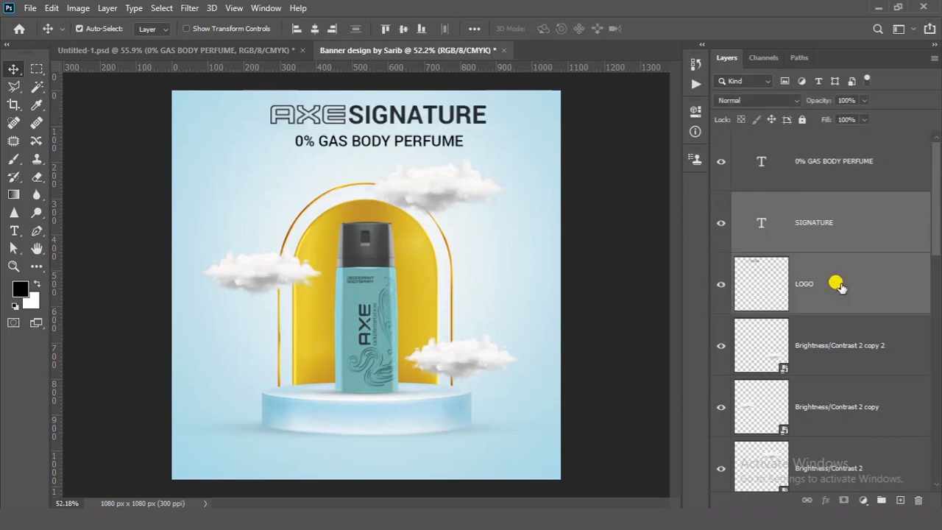
click(881, 500)
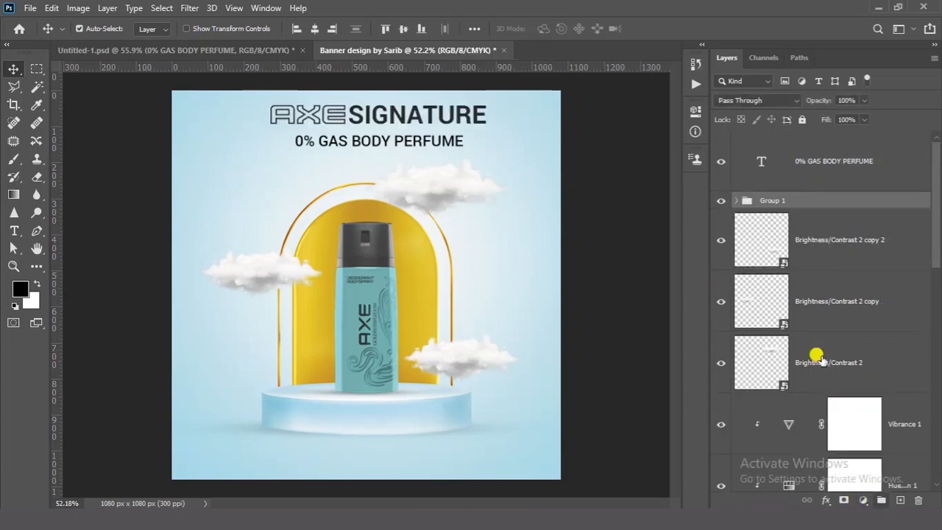
double_click(771, 189)
text(LOGO)
key(Return)
Align the "0% GAS BODY PERFUME" tagline and the LOGO group on their horizontal centres
click(817, 175)
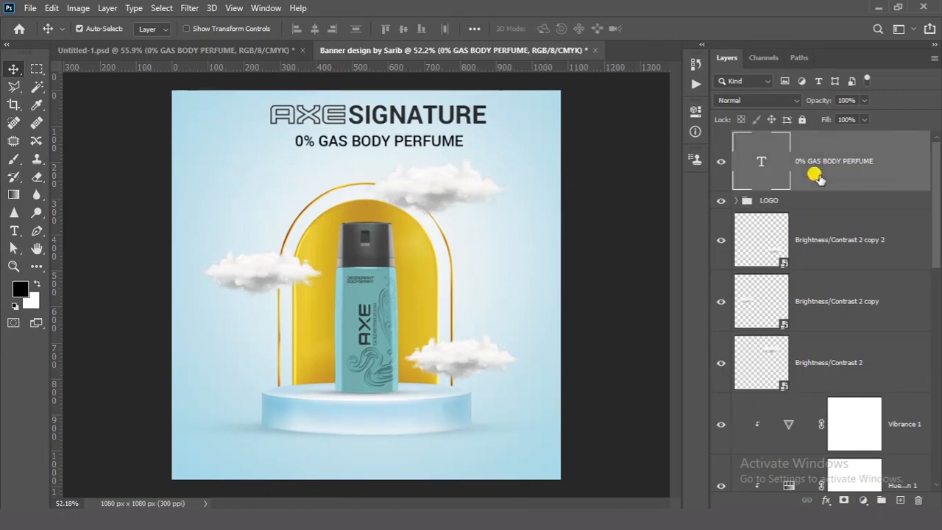
shift+click(806, 200)
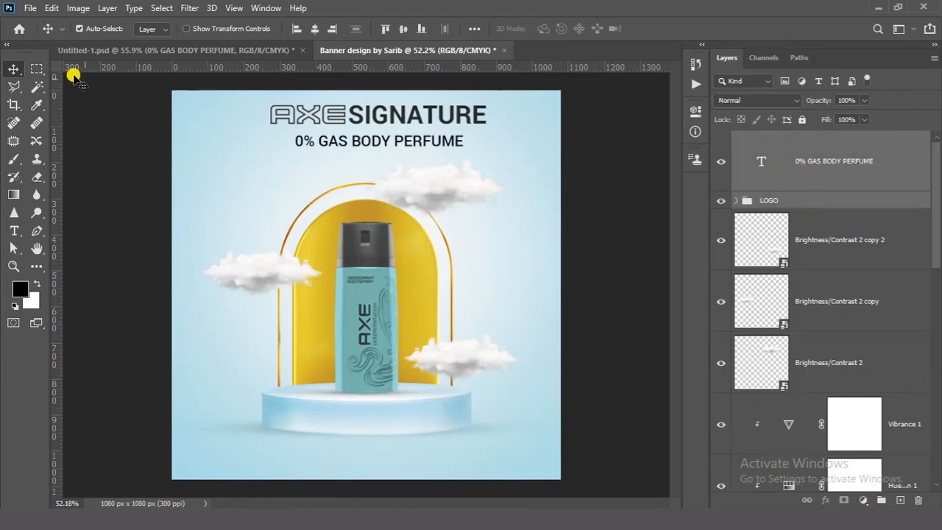
click(315, 33)
Draw a straight horizontal Pen tool line about 596 px long along the AXE SIGNATURE baseline, as a shape with no fill and a 1 px black stroke
ctrl+click(489, 118)
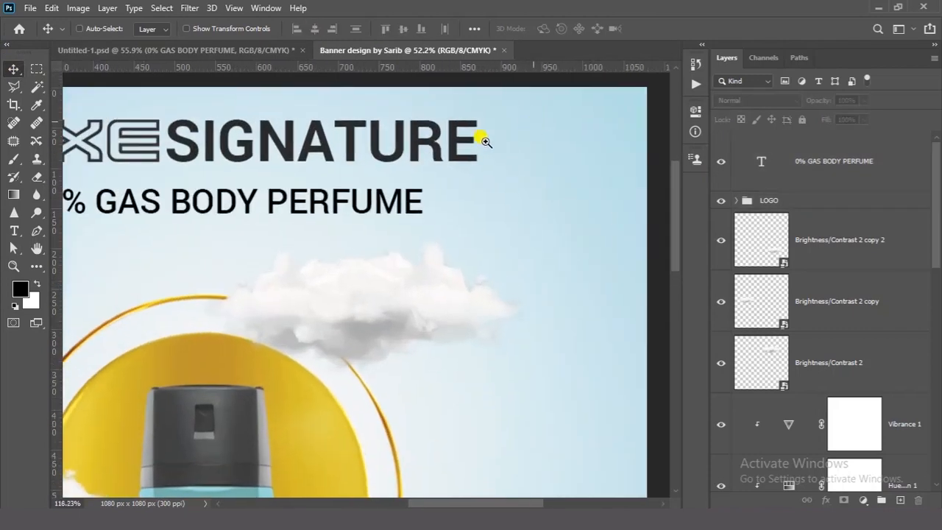
drag(342, 168, 462, 165)
click(36, 231)
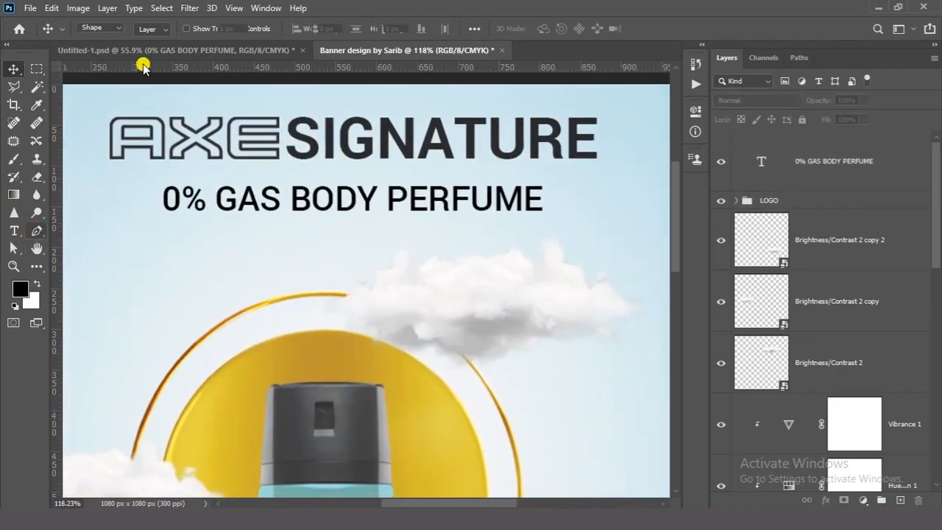
click(153, 28)
click(71, 55)
click(203, 29)
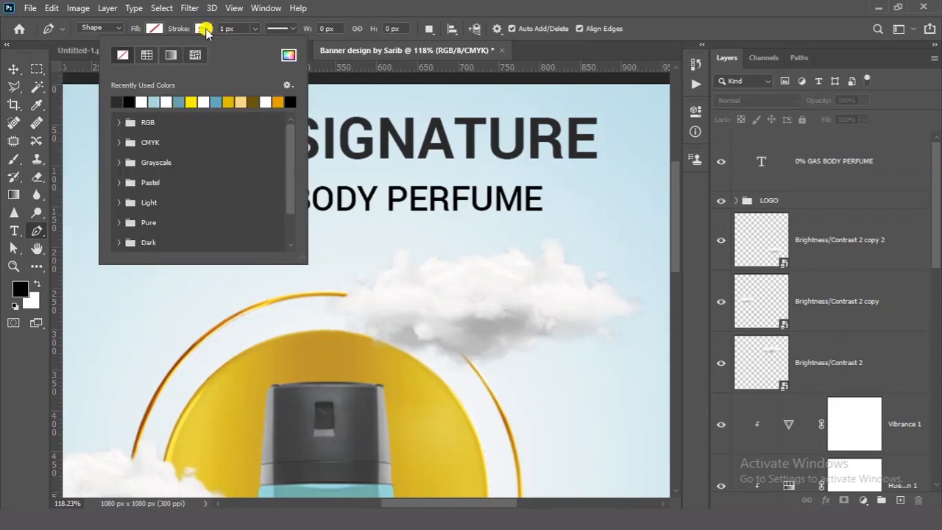
click(130, 100)
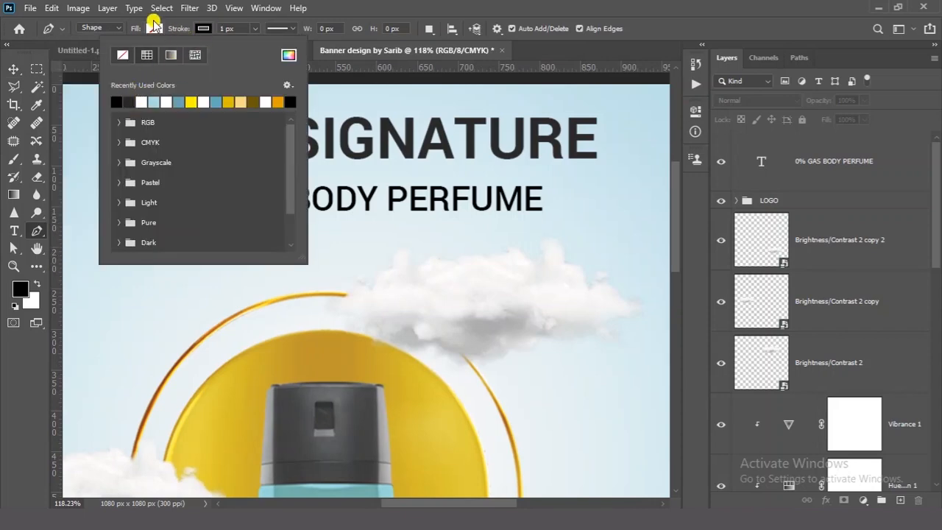
click(112, 32)
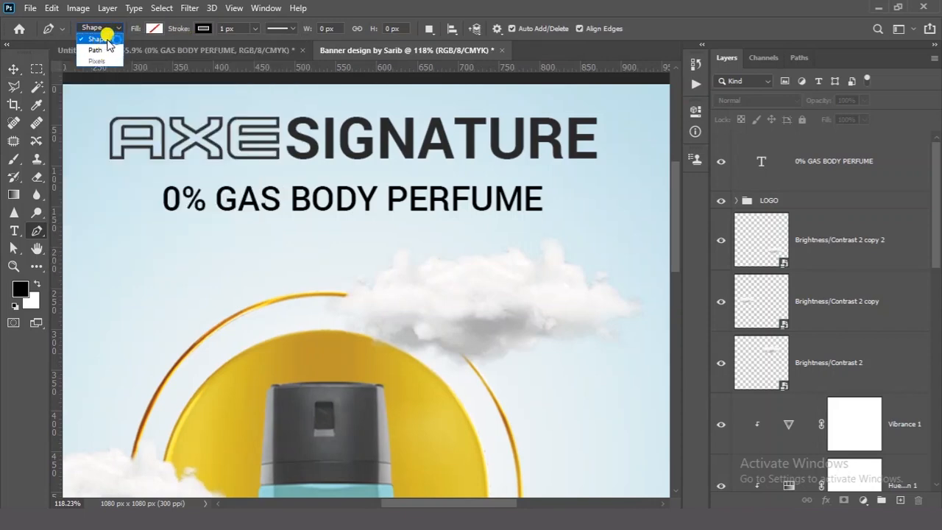
click(103, 40)
click(111, 158)
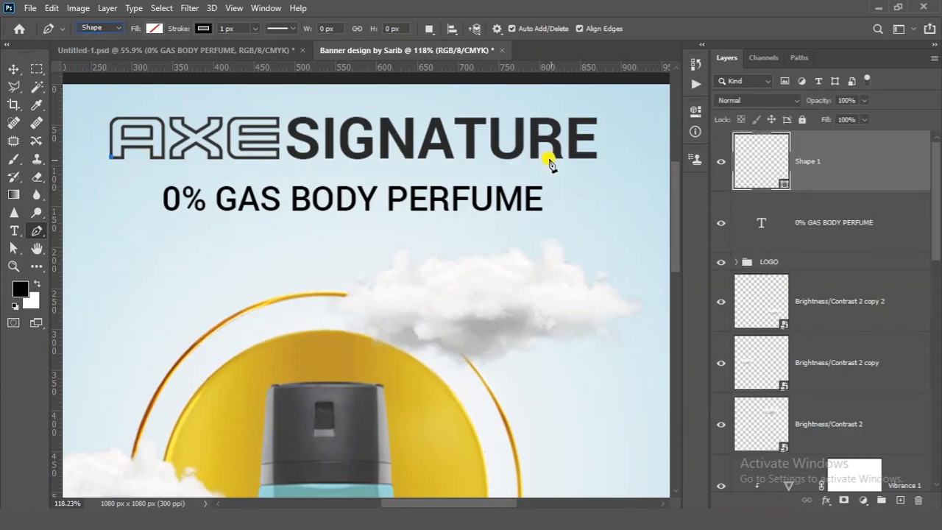
click(597, 157)
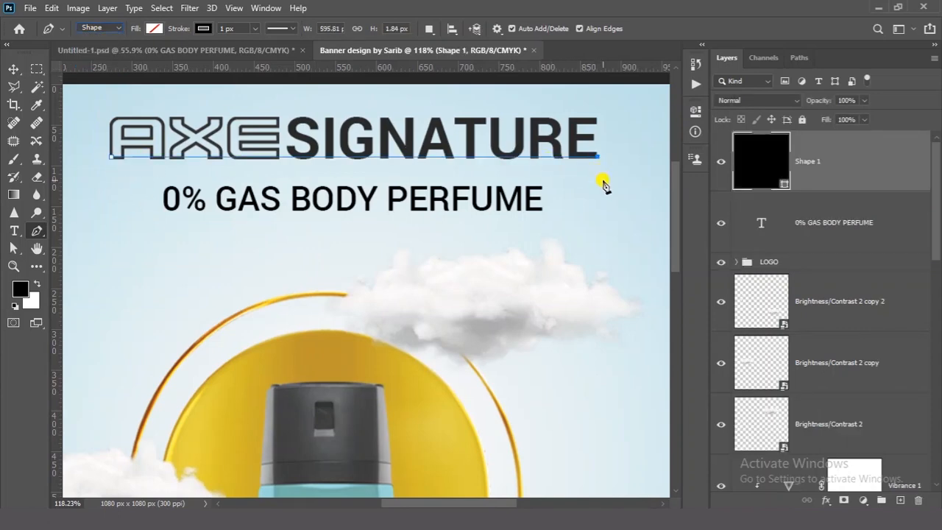
Move the line down across the middle of the tagline and set its stroke width to 5 px
key(v)
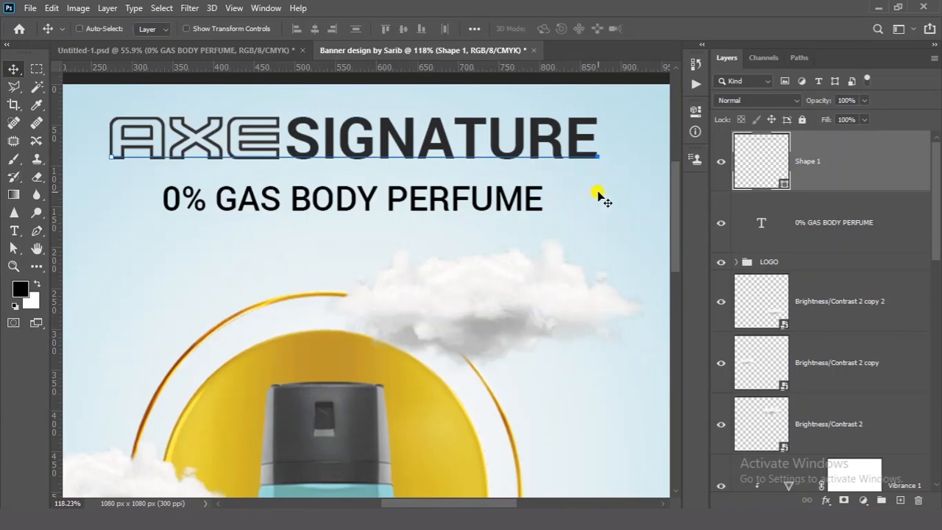
drag(599, 194, 600, 235)
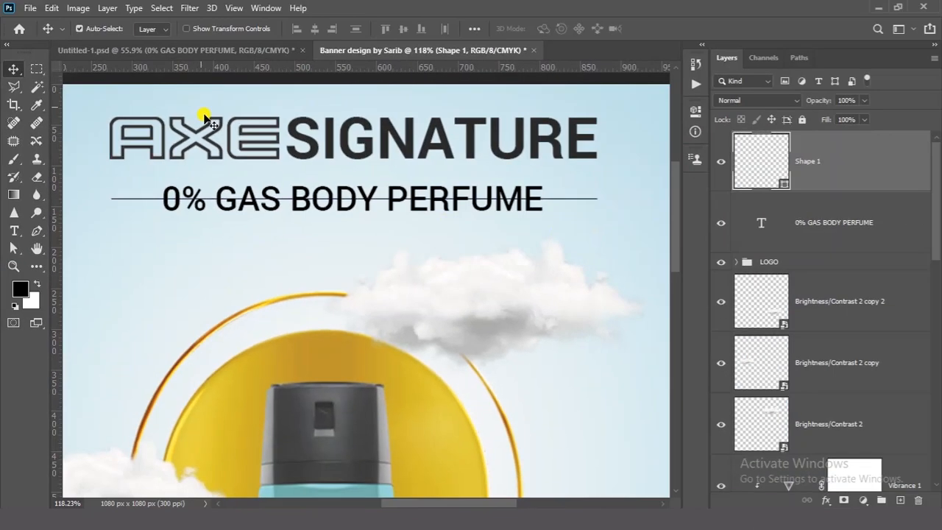
key(a)
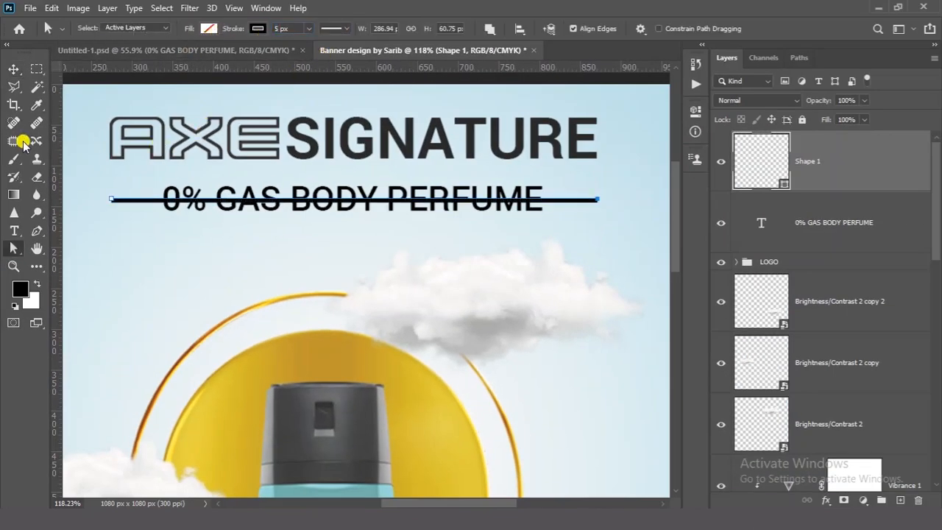
click(12, 68)
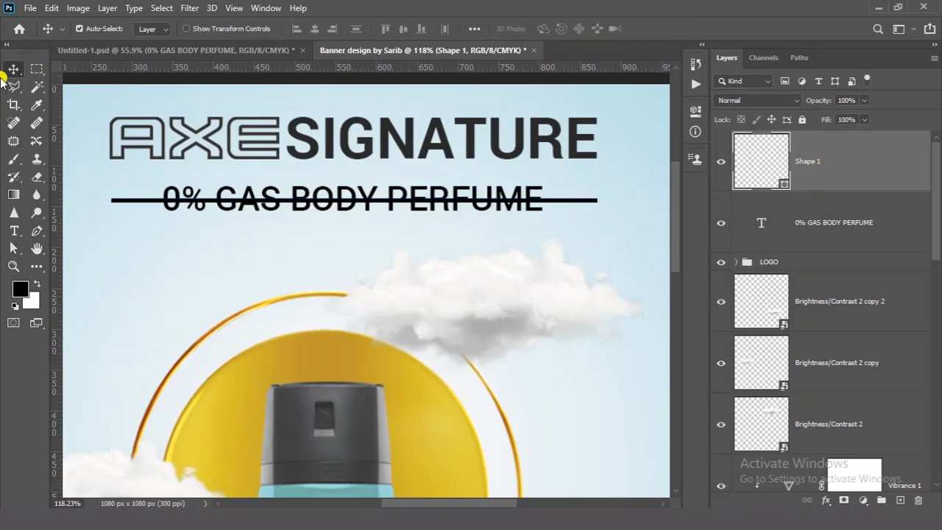
Mask out the part of the line behind the tagline using a rectangular selection around the text, keeping a dash on each side
click(37, 69)
drag(153, 183, 553, 222)
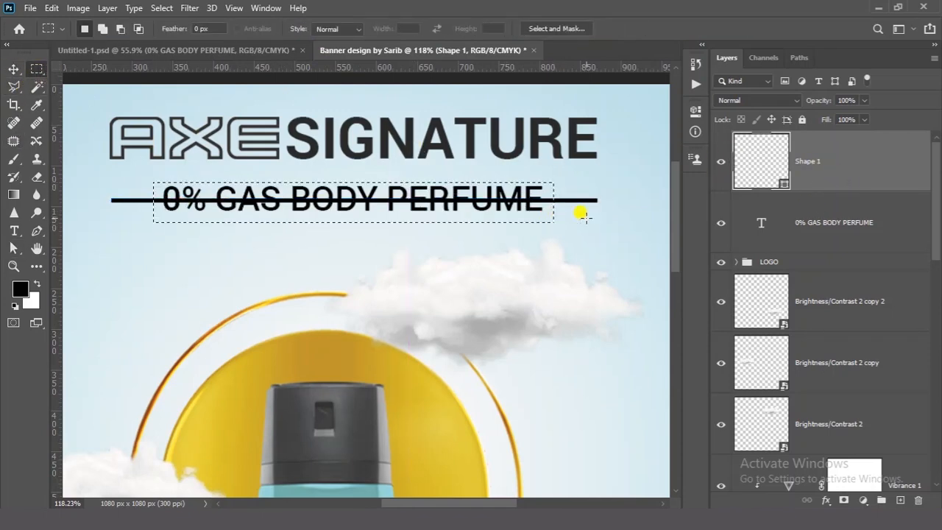
click(840, 501)
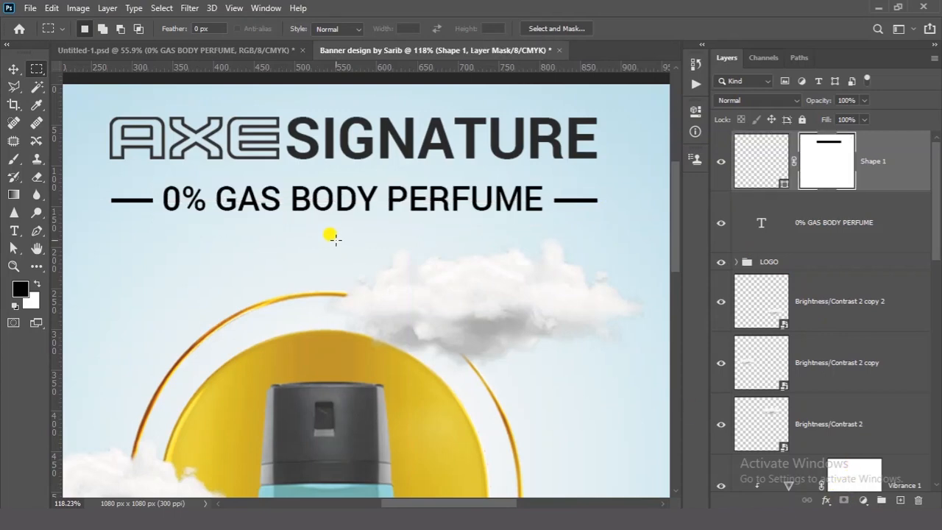
Align the line and tagline on their horizontal centres and move both up closer to the AXE SIGNATURE heading
click(13, 69)
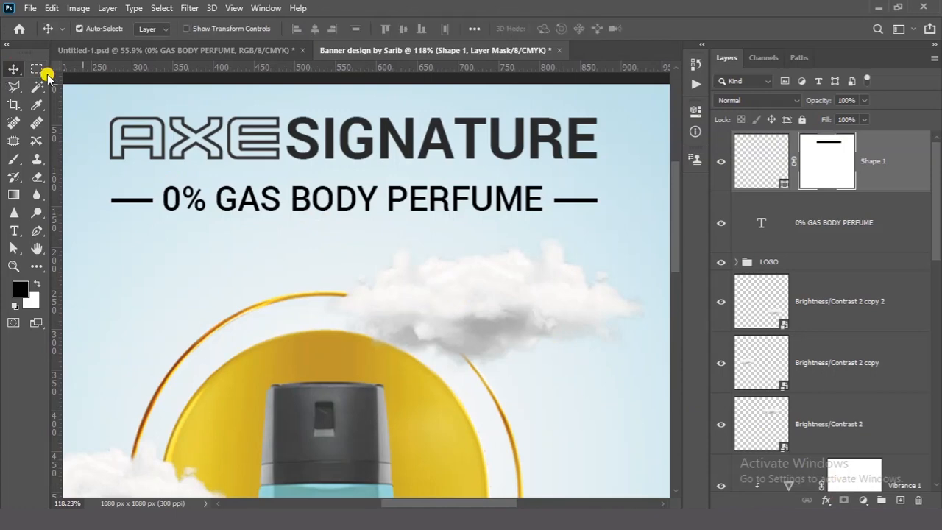
shift+click(849, 202)
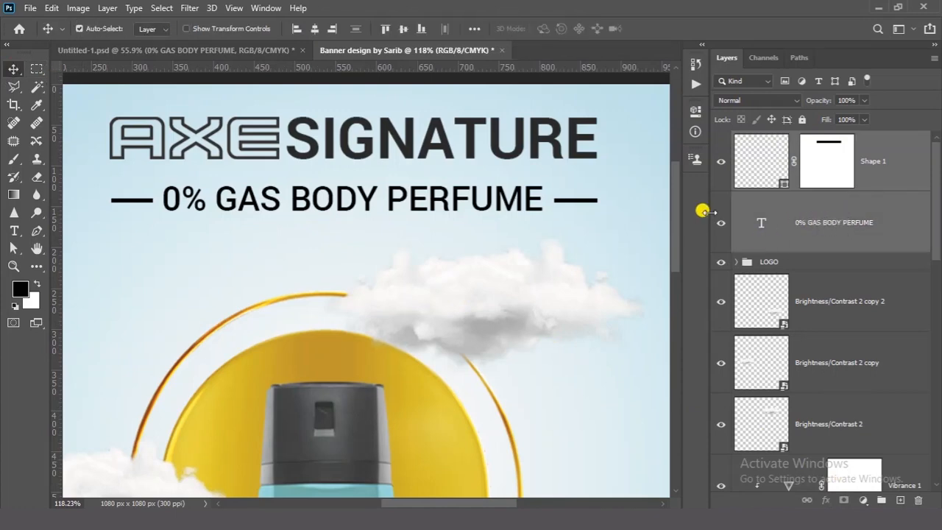
click(314, 30)
drag(589, 239, 589, 223)
Recolor the "0% GAS BODY PERFUME" tagline with the dark grey #2a2b29
click(488, 190)
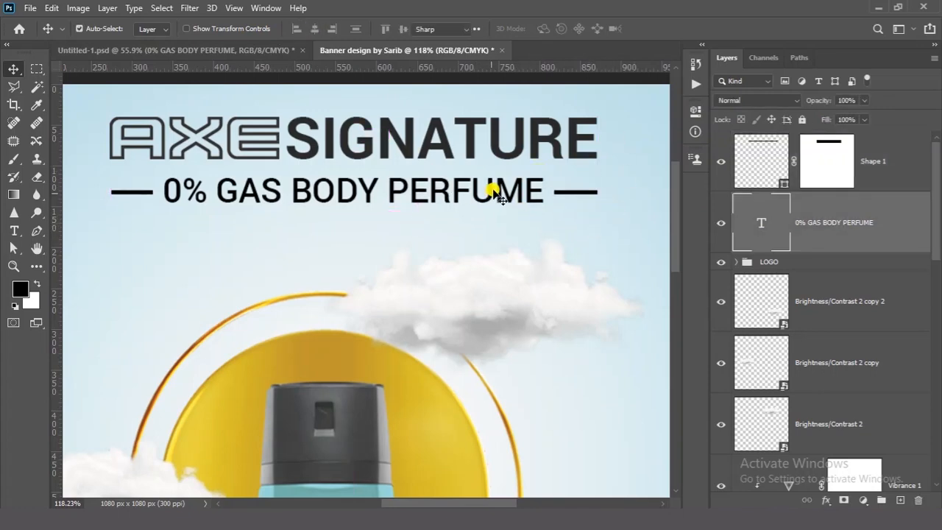
double_click(498, 192)
click(551, 29)
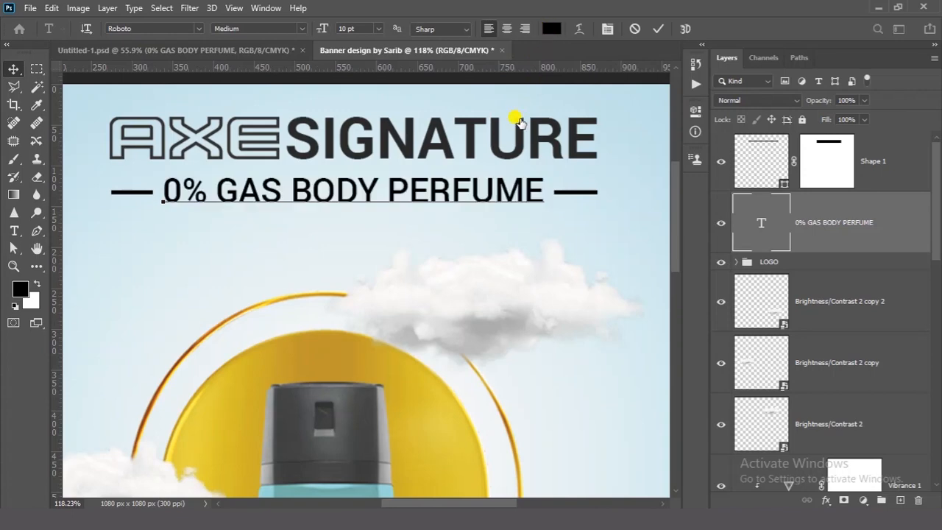
click(890, 127)
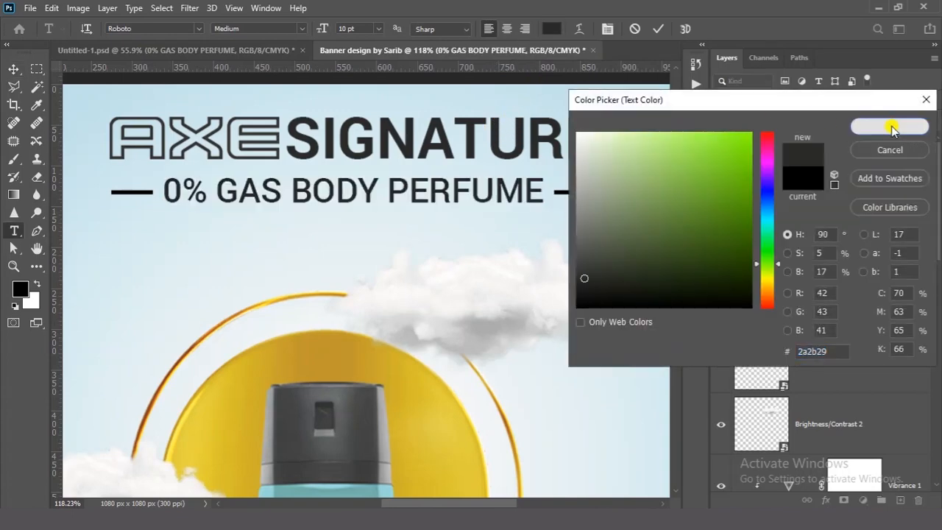
click(658, 29)
Set the stroke width of the line beside the tagline to 3 px
key(a)
click(880, 159)
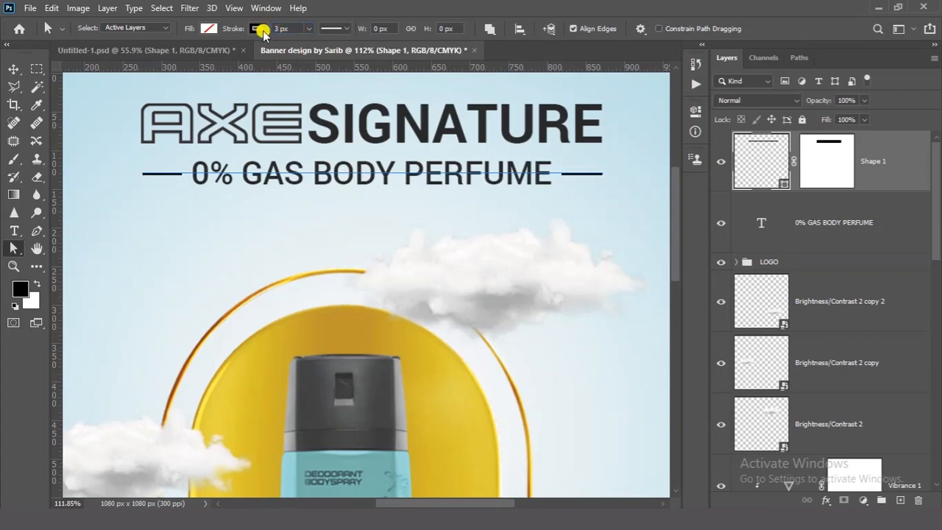
click(11, 70)
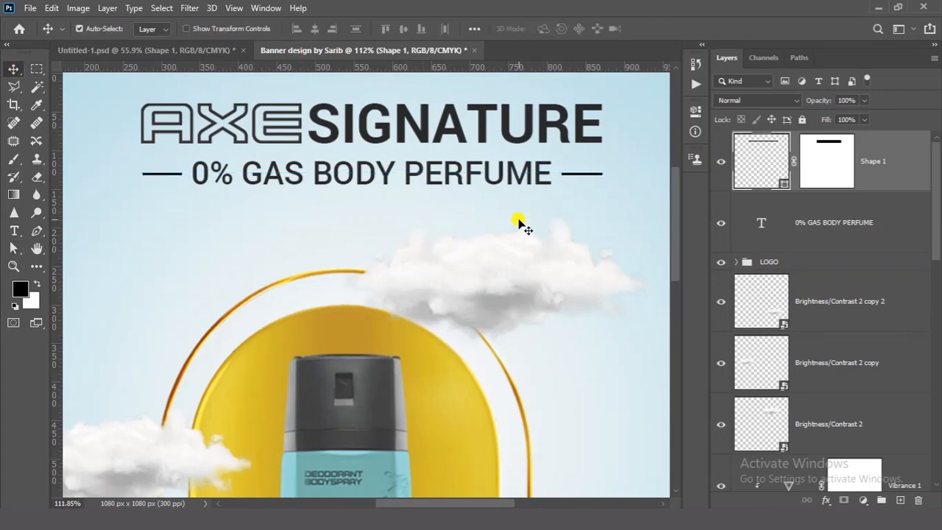
Align the line and the tagline on their vertical centres and deselect them
ctrl+click(843, 217)
click(402, 29)
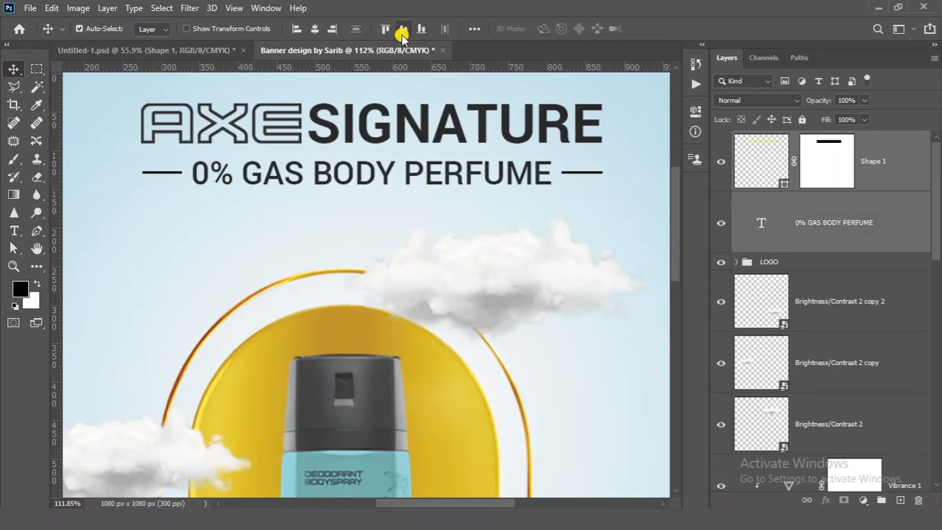
click(79, 173)
Centre the line, tagline and LOGO group horizontally on the whole canvas, and clear the selection
drag(428, 185, 362, 205)
click(905, 162)
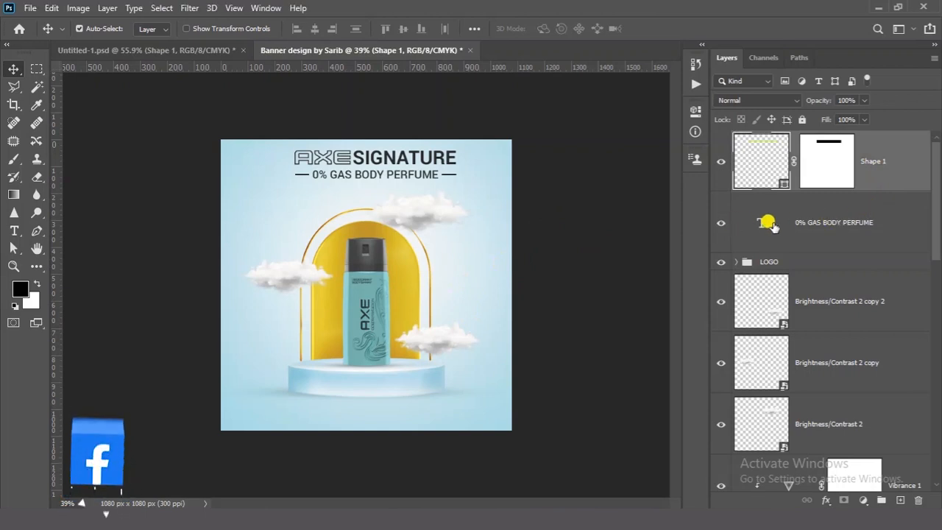
ctrl+click(835, 226)
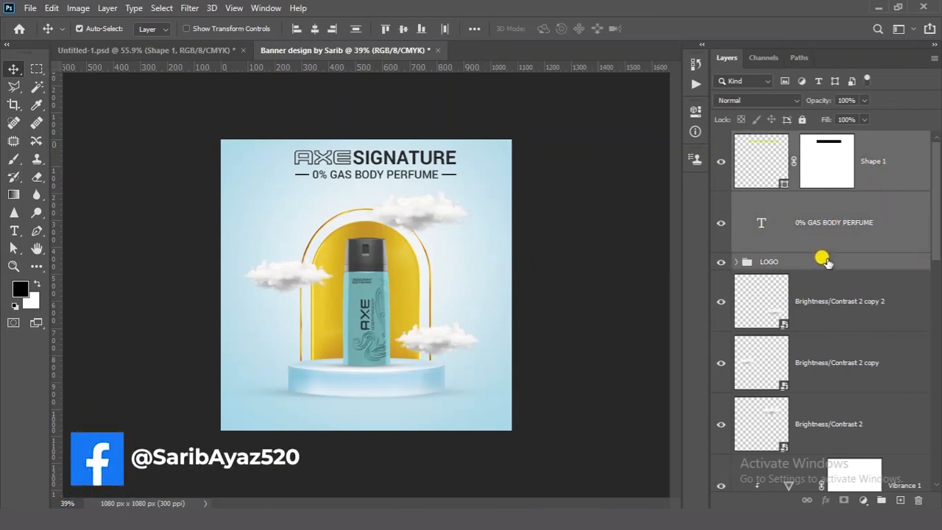
click(161, 8)
click(164, 26)
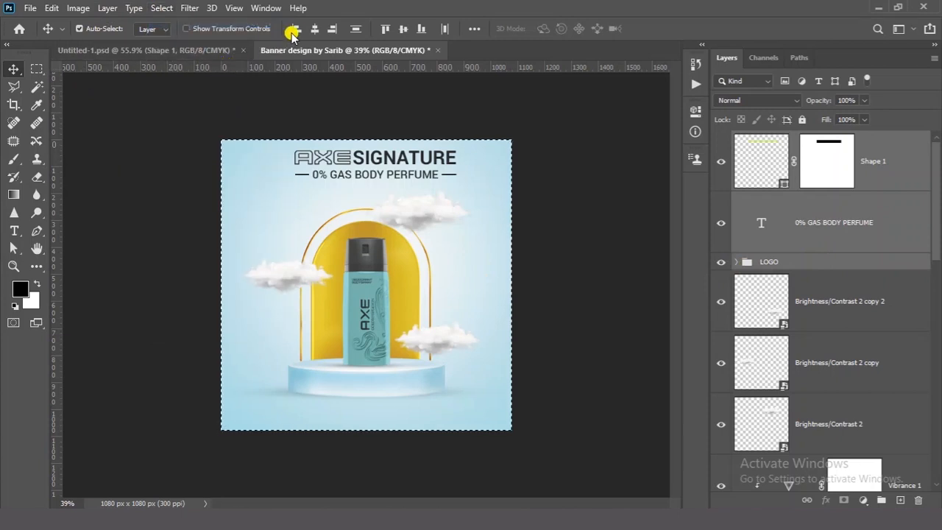
click(315, 31)
key(ctrl+d)
click(580, 210)
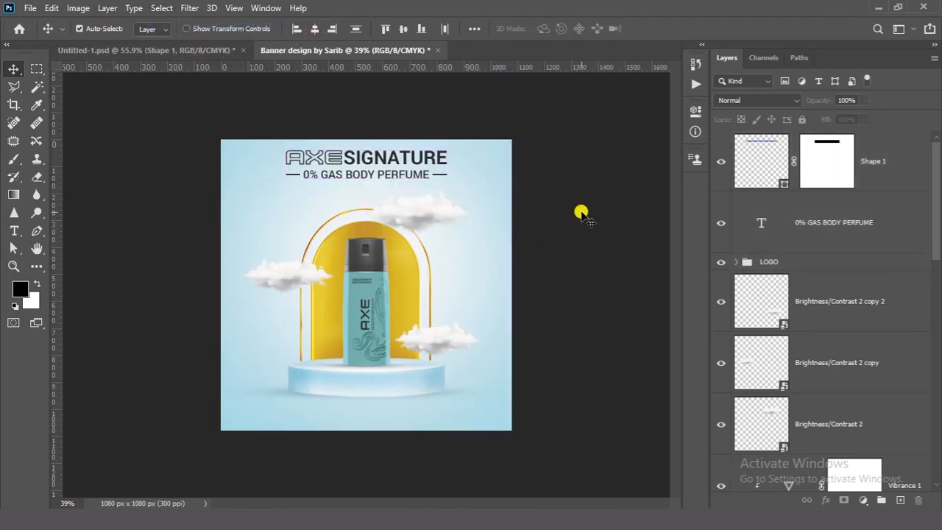
Draw a rectangle about 236 × 60 px below the podium near the banner's lower edge, with a 0 px stroke
scroll(419, 385, up, 5)
drag(395, 397, 427, 320)
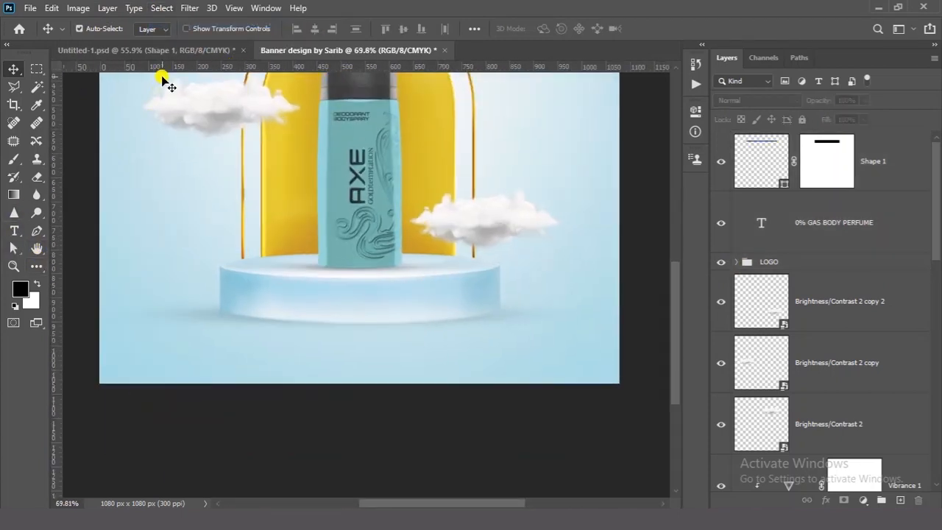
click(36, 266)
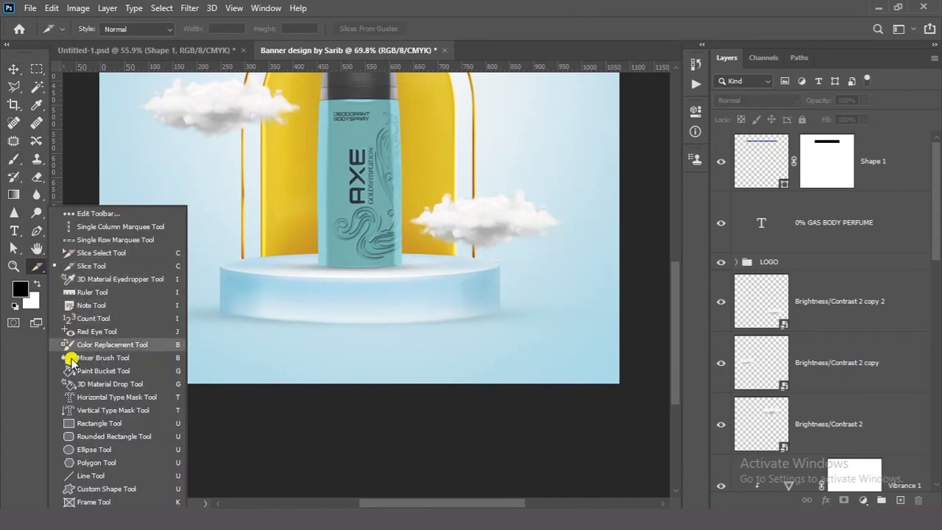
click(89, 424)
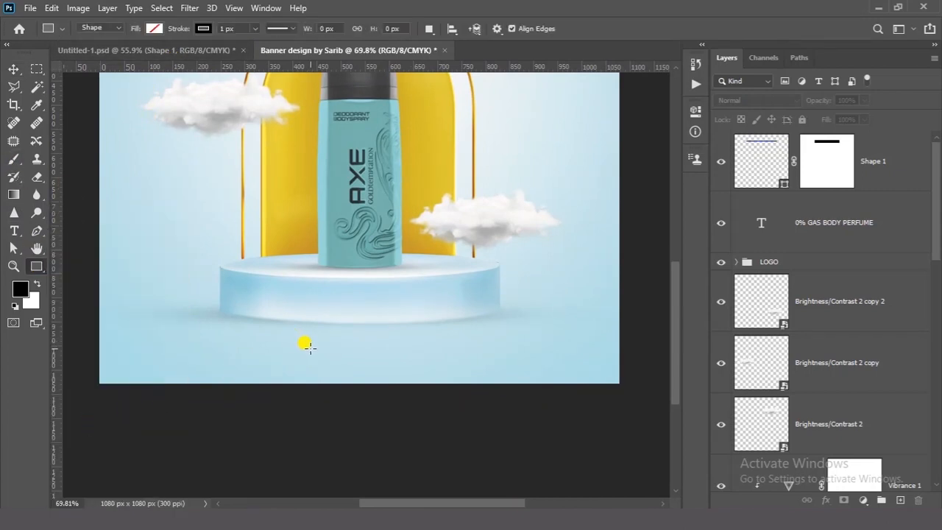
drag(294, 346, 404, 370)
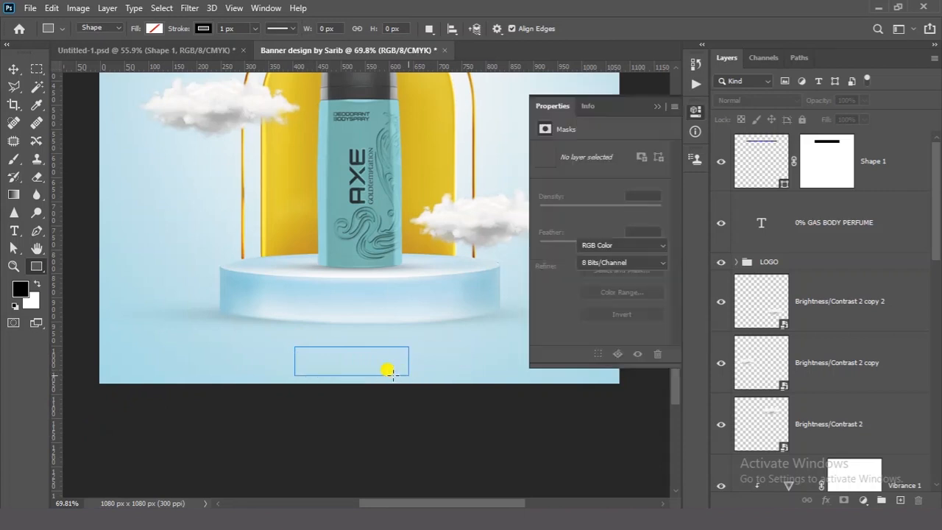
drag(184, 30, 158, 30)
Fill the rectangle below the podium with the darker blue 358499
click(155, 28)
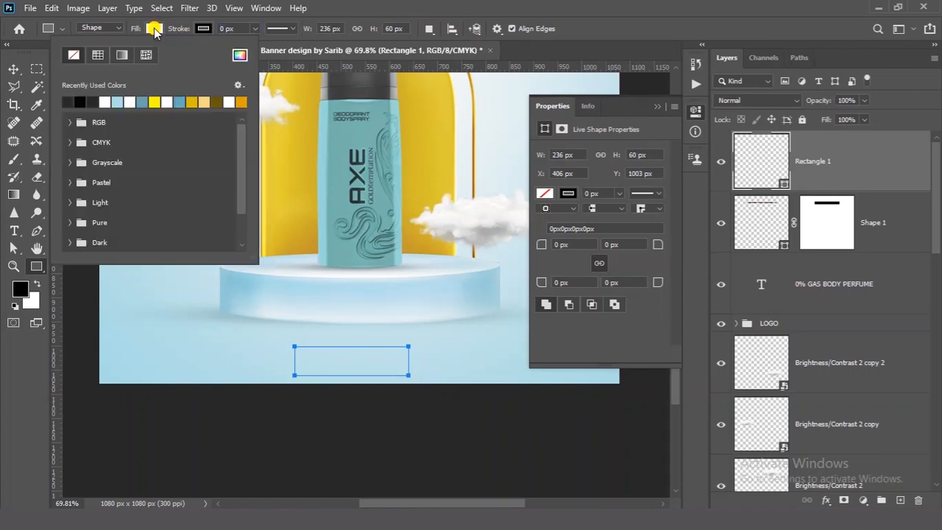
click(129, 101)
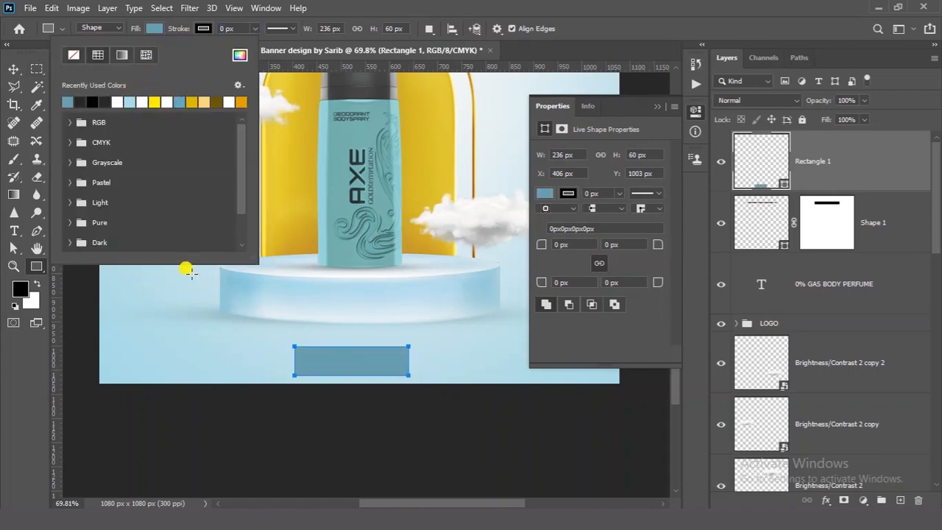
click(754, 156)
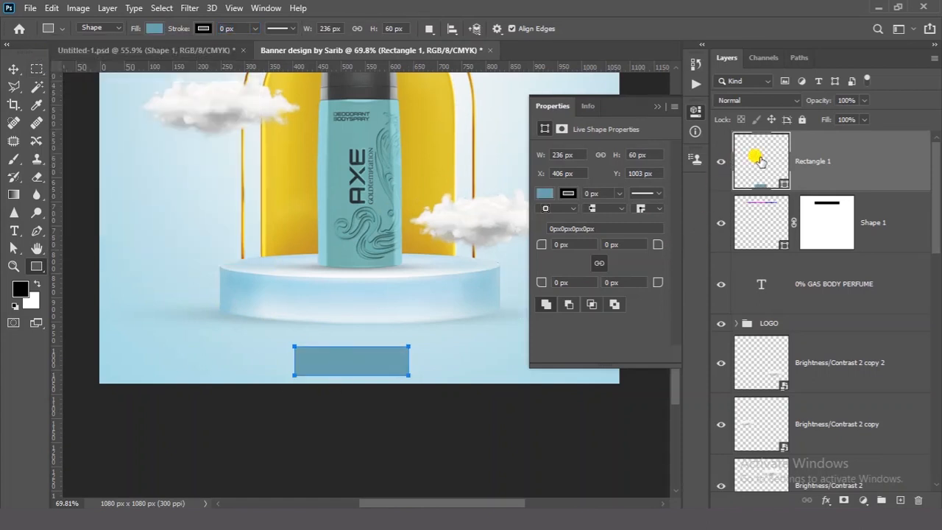
double_click(761, 162)
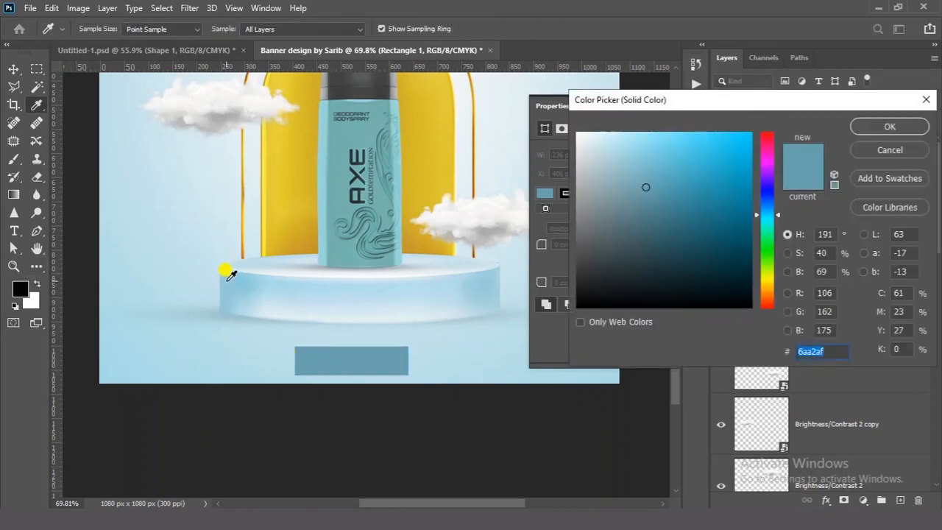
click(493, 277)
click(699, 221)
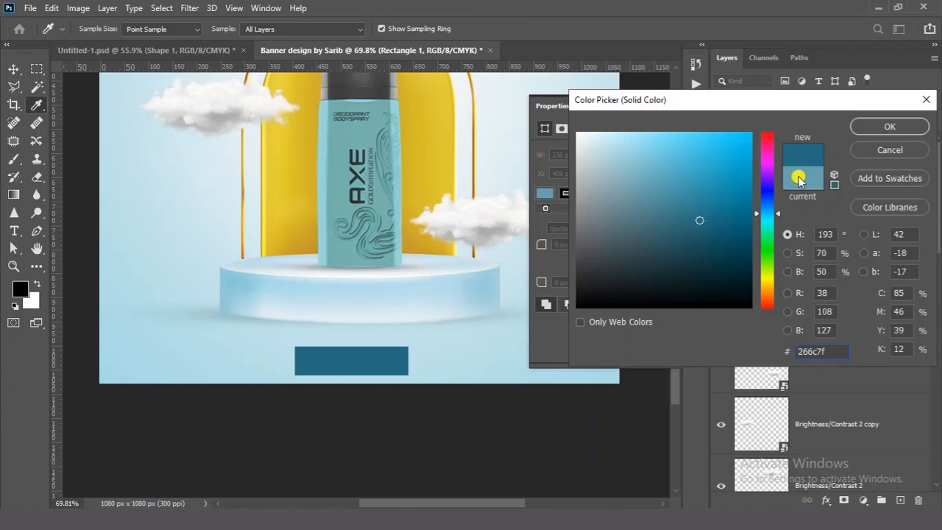
click(705, 207)
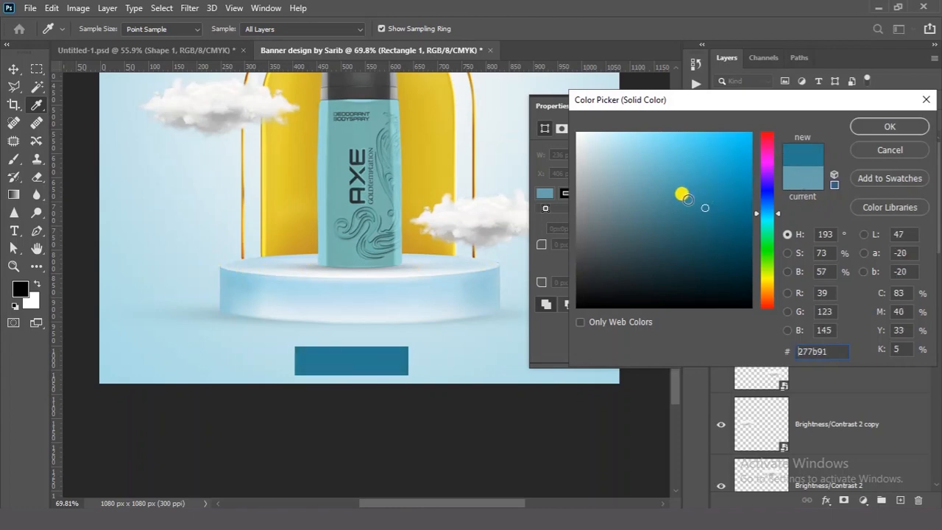
click(691, 203)
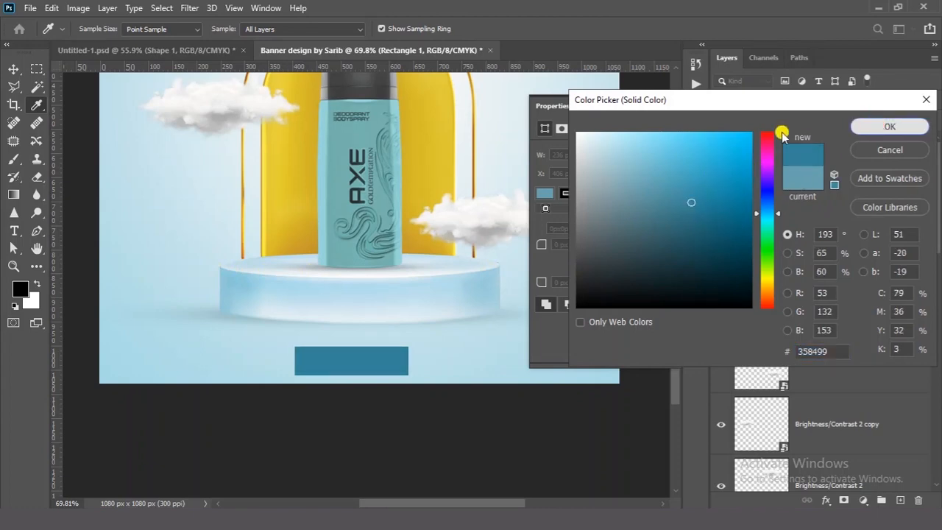
key(Return)
Centre the rectangle horizontally on the whole canvas and clear the selection
click(13, 68)
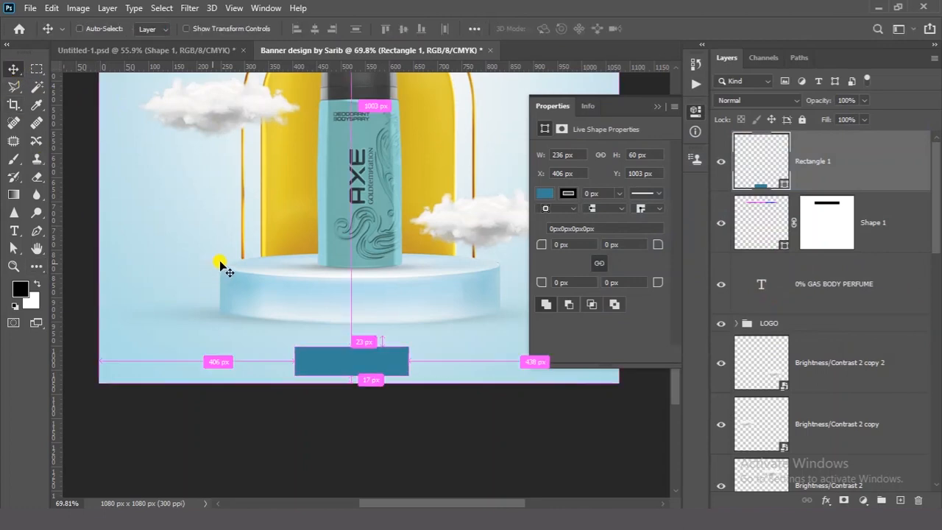
key(ctrl+a)
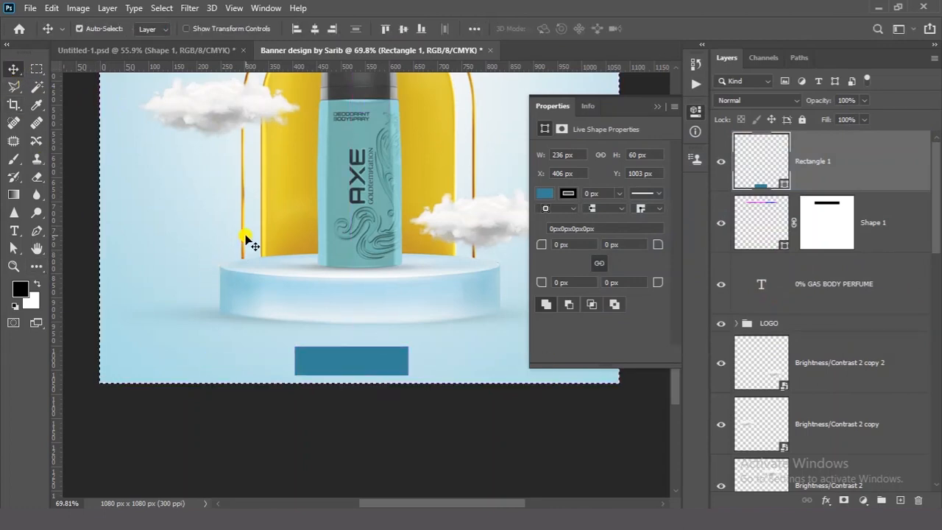
click(311, 30)
key(ctrl+d)
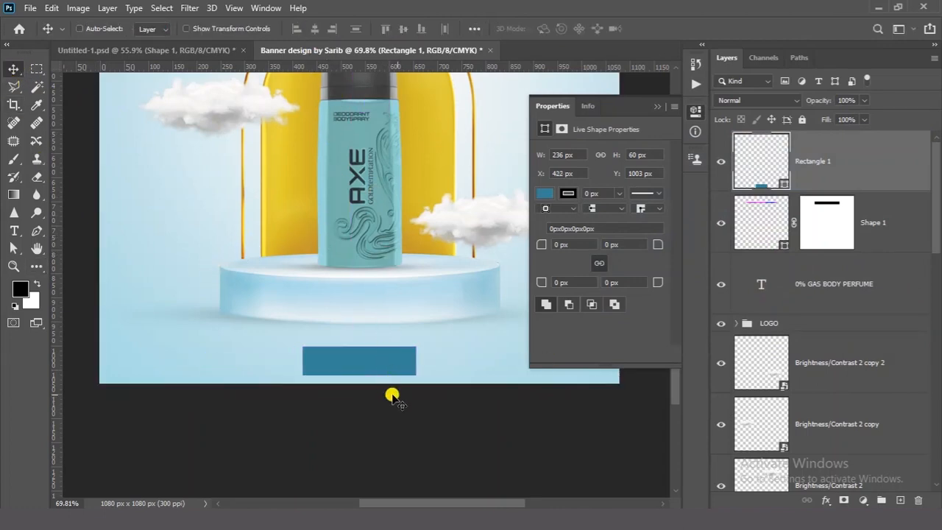
Nudge the rectangle straight up by about 12 px and deselect it
click(657, 105)
scroll(390, 393, up, 4)
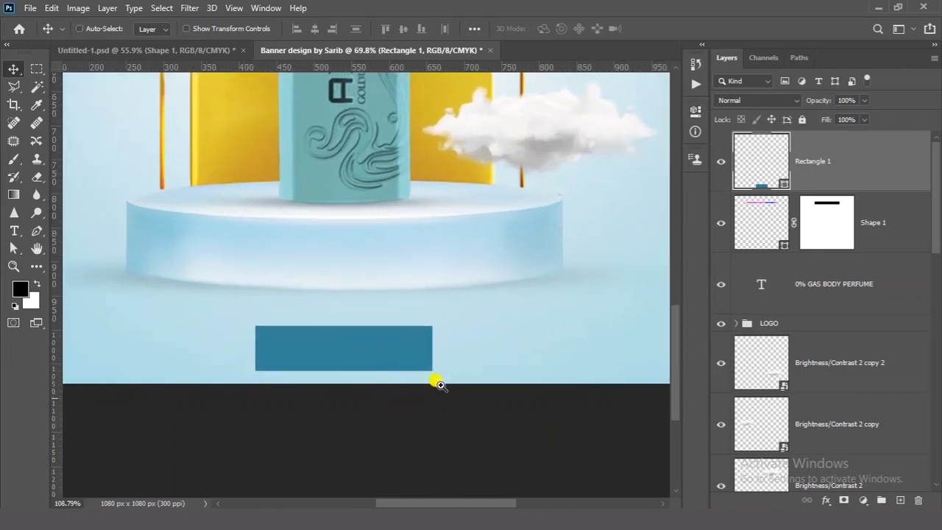
key(Up)
key(Up)
key(Up)
key(Up)
key(Up)
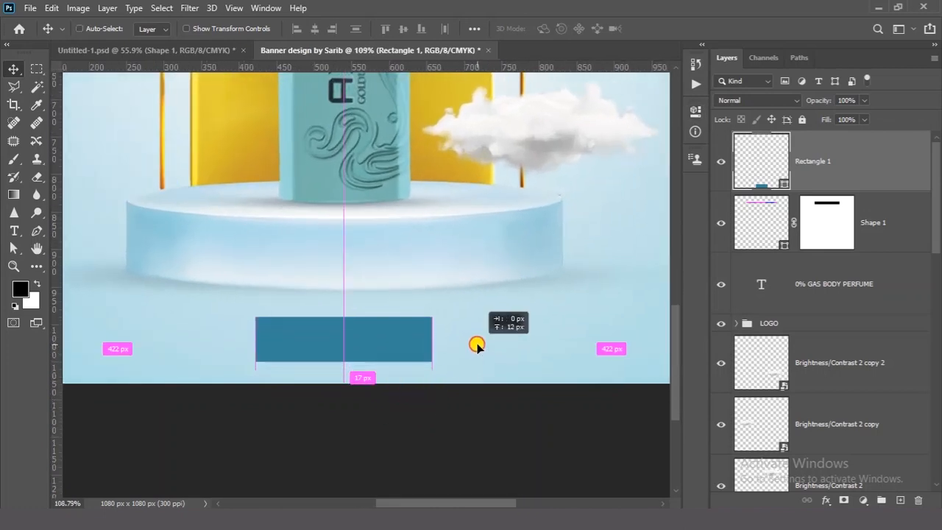
click(434, 410)
Add the text SHOP NOW over the rectangle in the Gotham font, Medium style
click(16, 240)
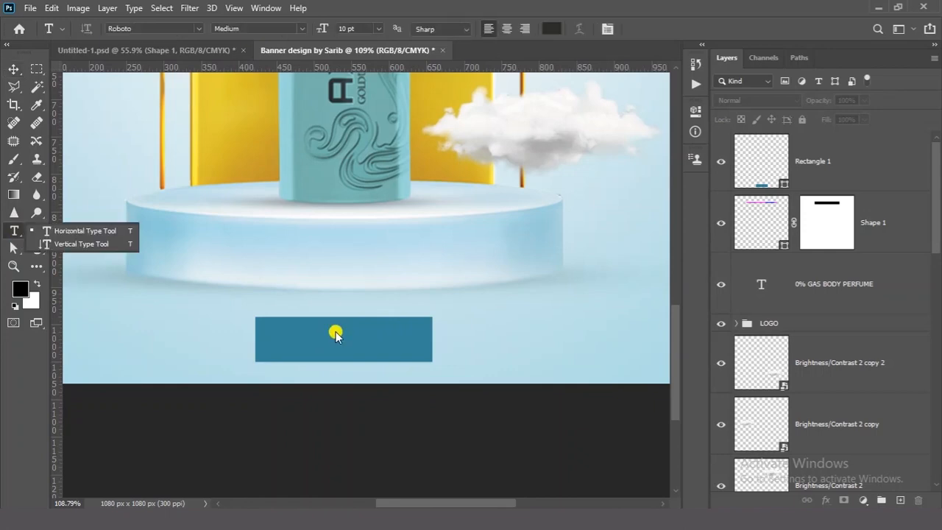
click(302, 335)
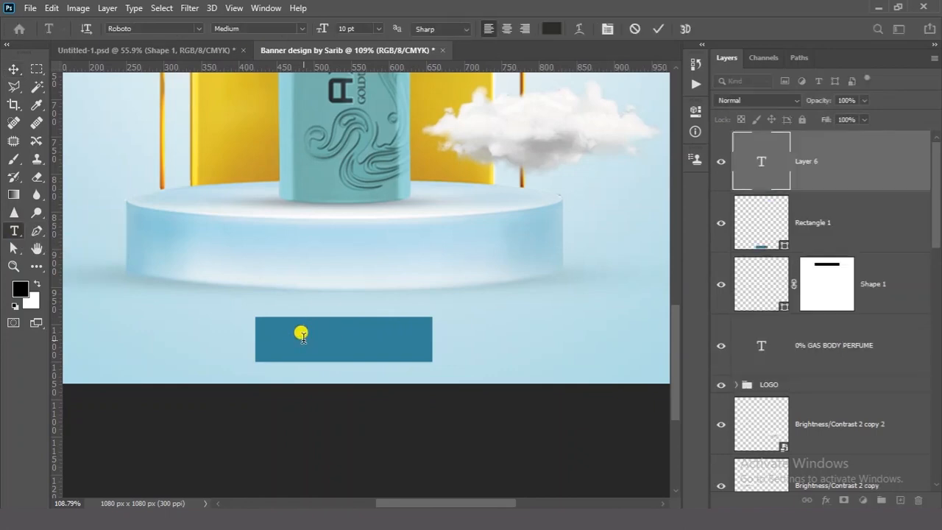
text(SHOP NOW)
key(ctrl+a)
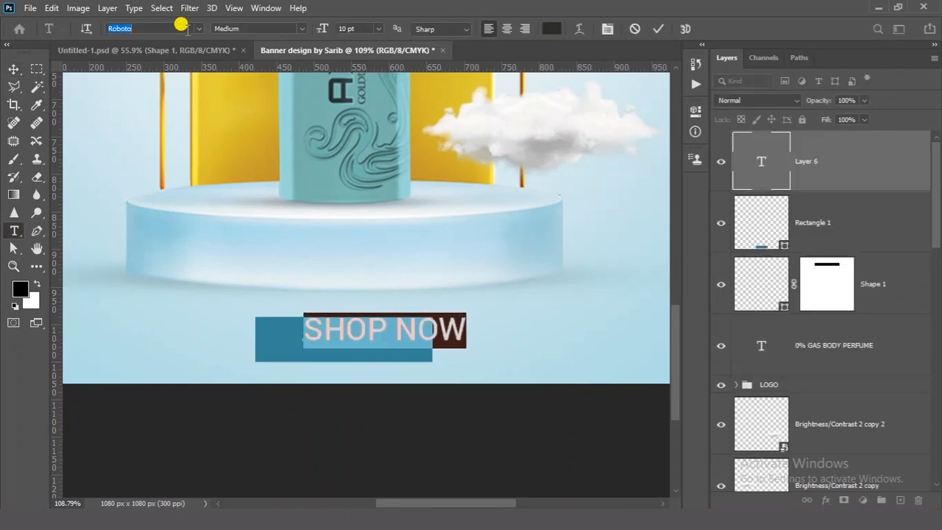
text(gotham)
key(Return)
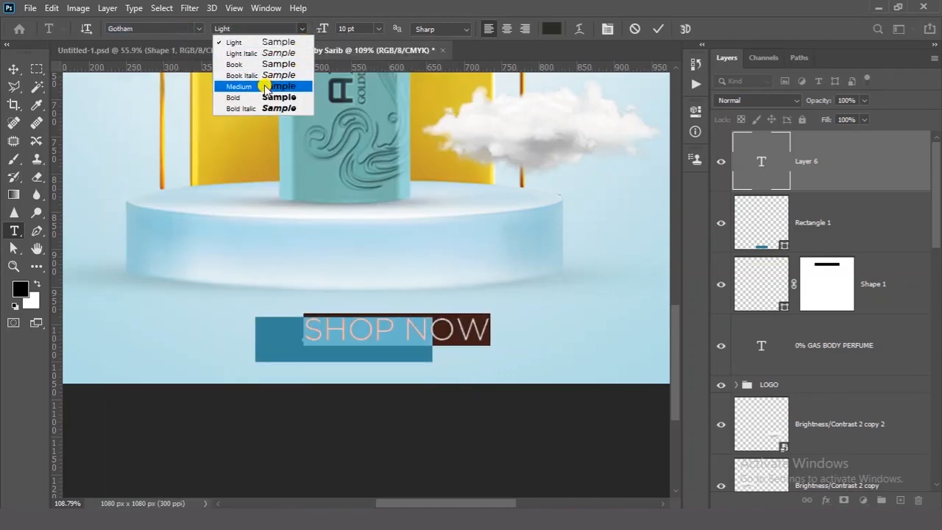
click(279, 86)
Colour the SHOP NOW text white and commit the text
click(554, 28)
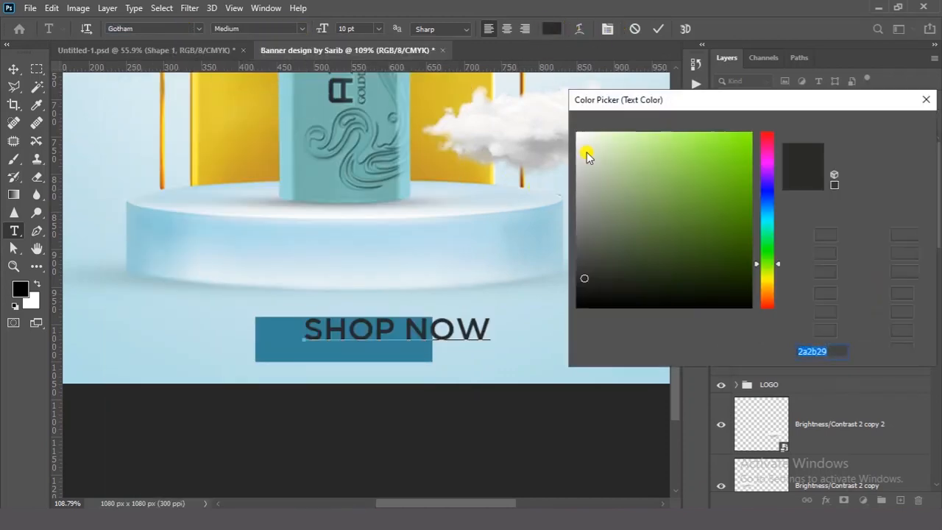
drag(586, 152, 572, 122)
click(886, 129)
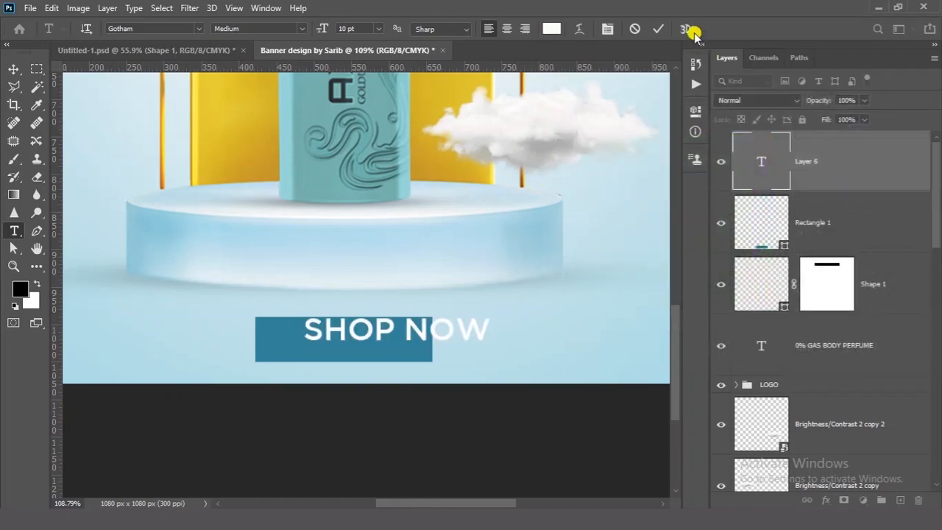
click(660, 29)
Move the SHOP NOW text onto the rectangle and scale it down proportionally to slightly smaller
key(v)
drag(481, 353, 446, 362)
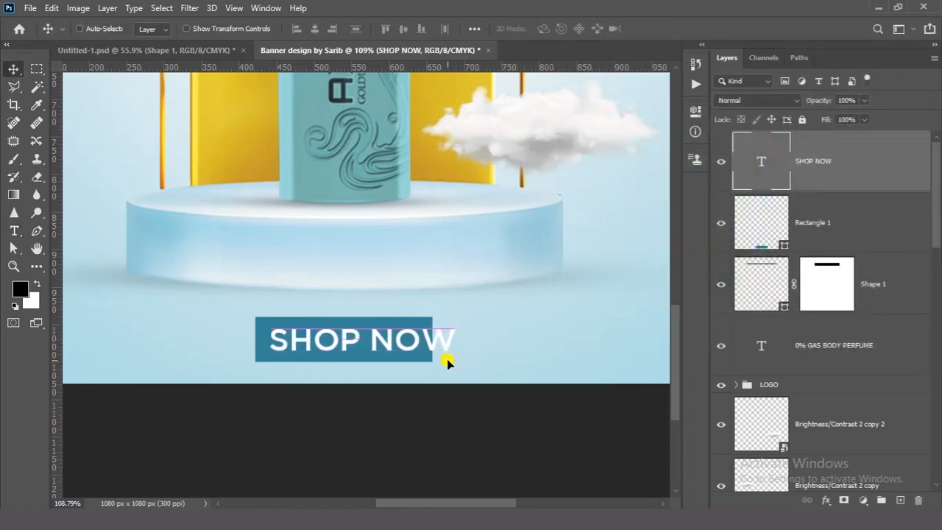
key(ctrl+t)
drag(454, 322, 431, 326)
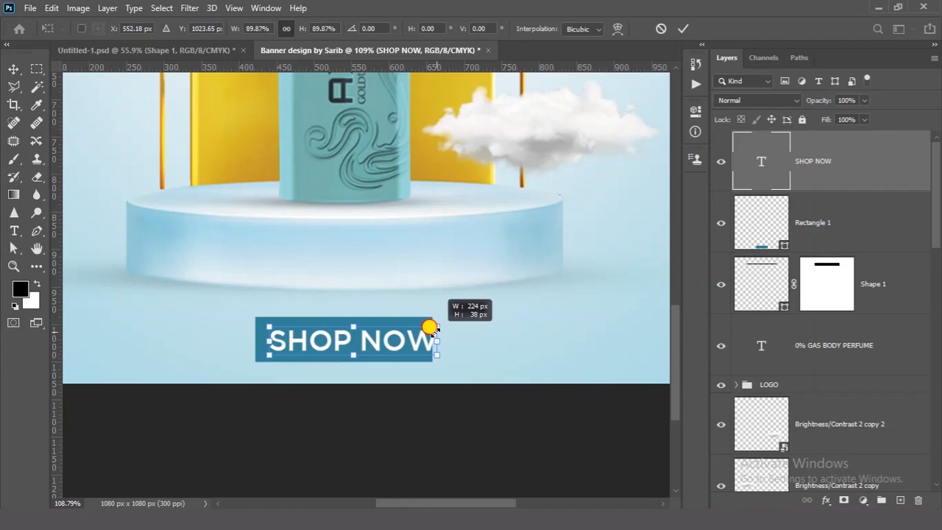
click(684, 28)
Widen the rectangle to the right until it extends past the SHOP NOW text with an even margin
click(809, 218)
key(ctrl+t)
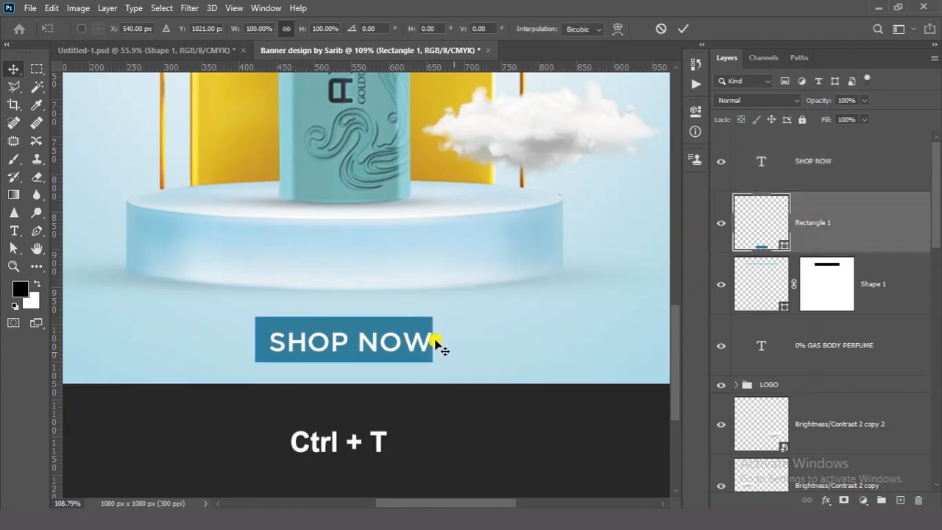
drag(432, 339, 455, 339)
click(679, 29)
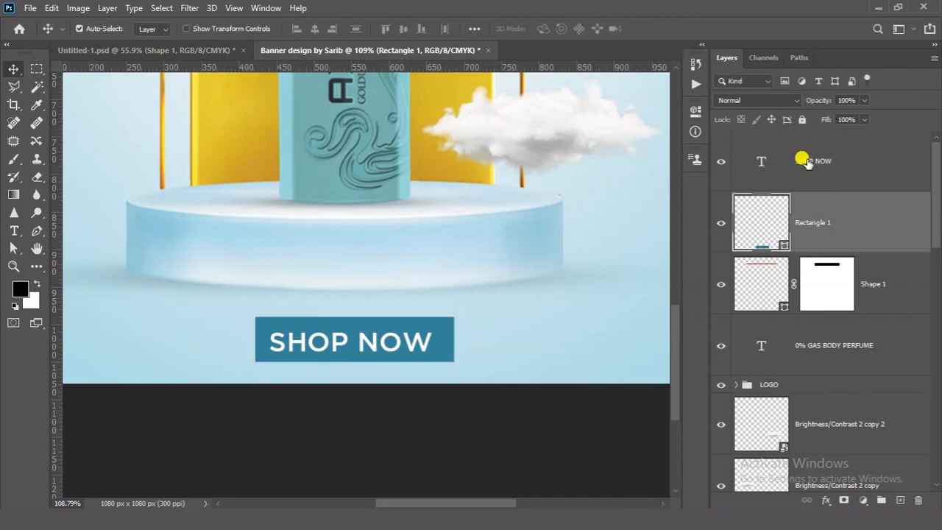
Align the SHOP NOW text and the rectangle on their horizontal and vertical centres
shift+click(801, 159)
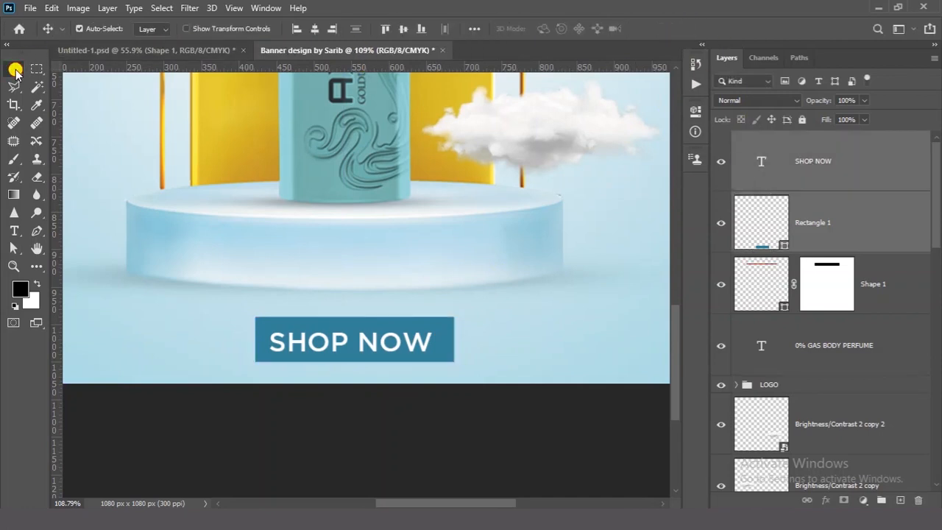
click(354, 31)
click(403, 29)
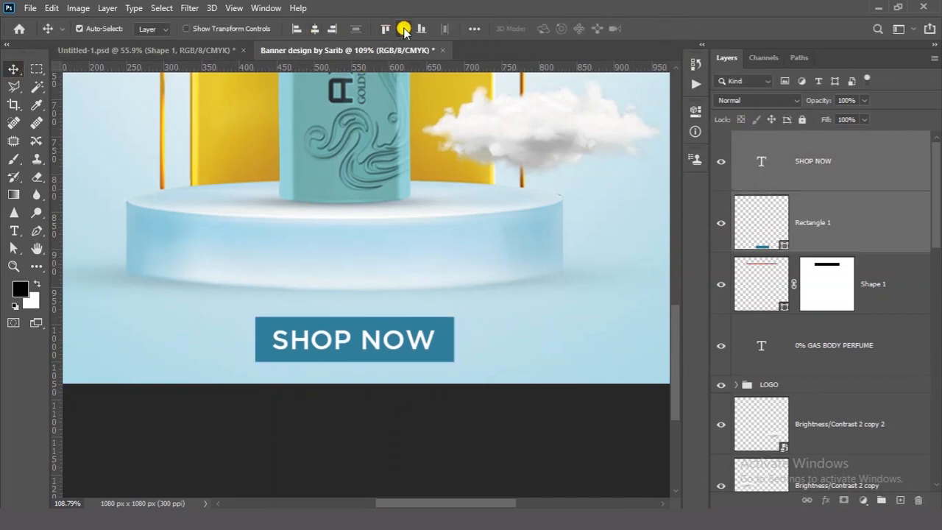
Group the SHOP NOW text and the rectangle, and name the group Bottun
key(ctrl+0)
key(ctrl+g)
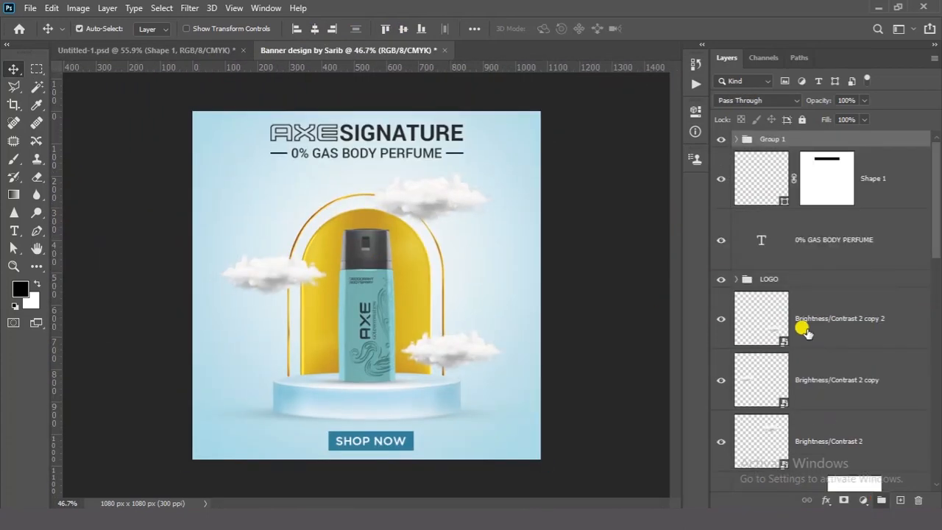
text(Bottun)
Check the Bottun group by toggling its visibility, centre it horizontally on the whole canvas, and deselect everything
key(ctrl+a)
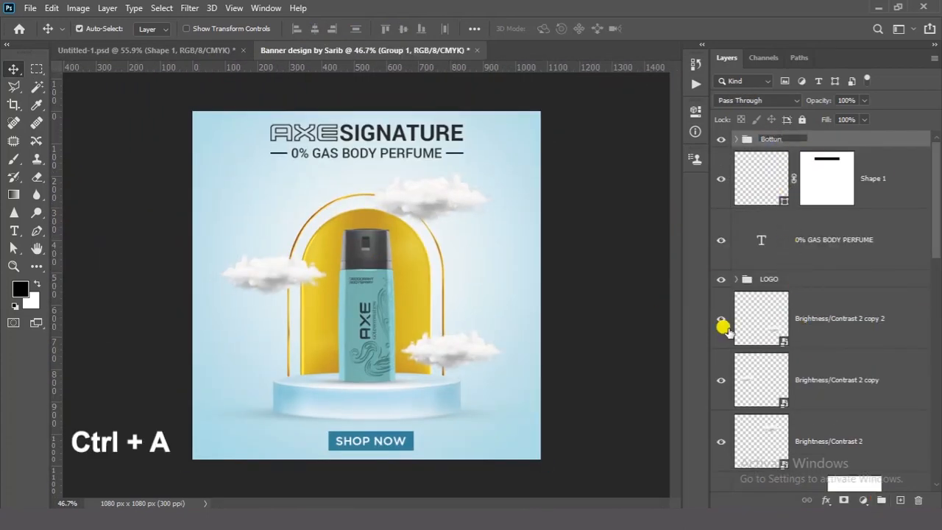
click(720, 140)
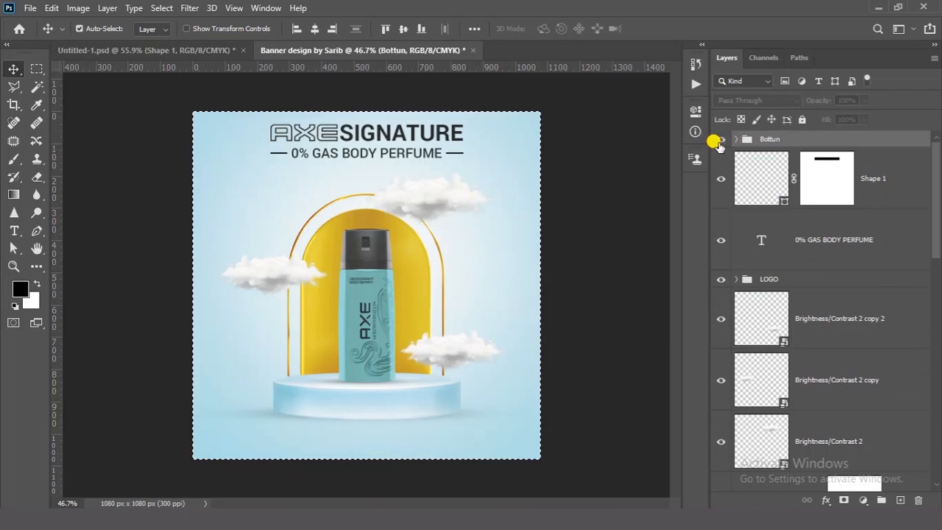
click(720, 140)
click(316, 28)
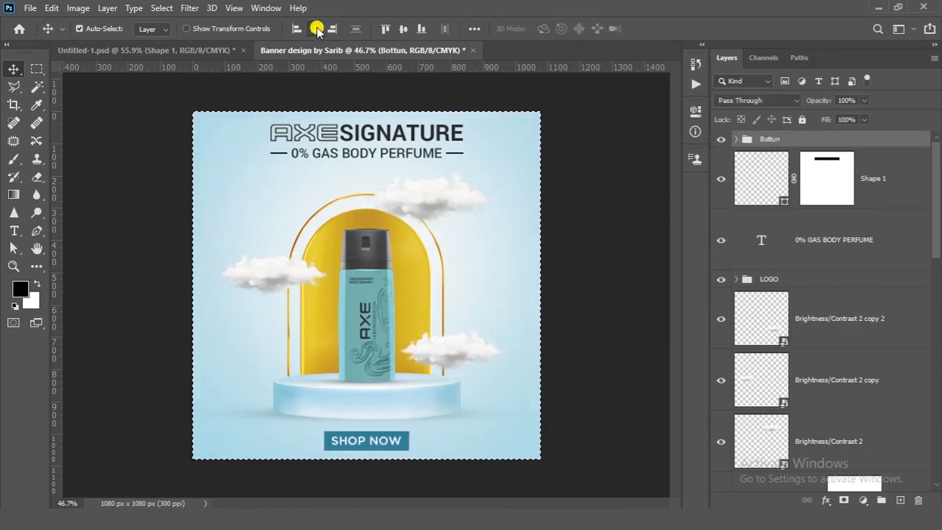
key(ctrl+d)
click(605, 304)
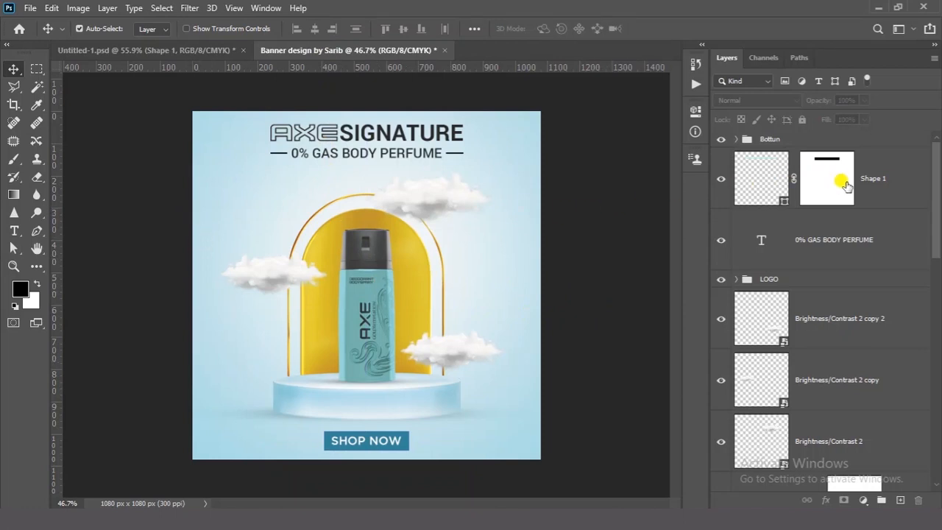
Select the clouds, arch, bottle, podium and SHOP NOW button together, shift them slightly upwards, and deselect them
drag(204, 199, 577, 372)
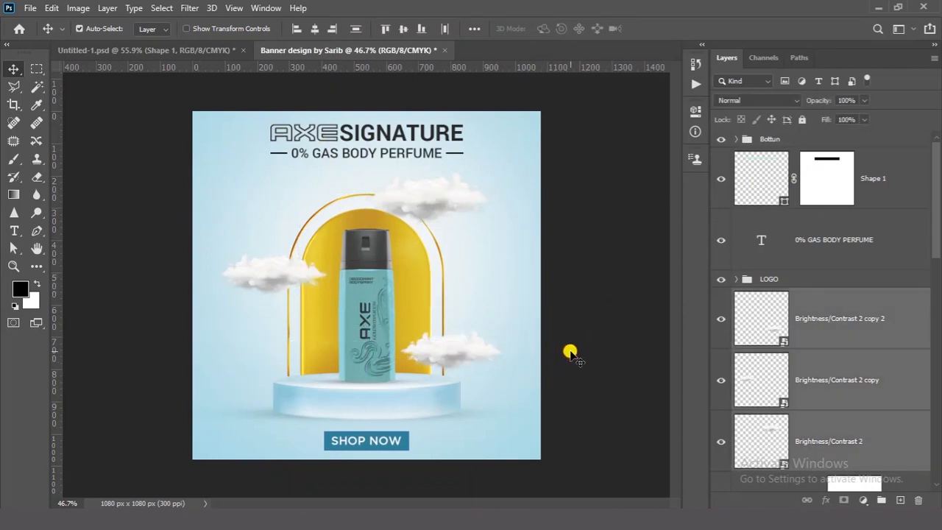
drag(583, 300, 611, 293)
drag(322, 479, 374, 412)
drag(459, 422, 463, 418)
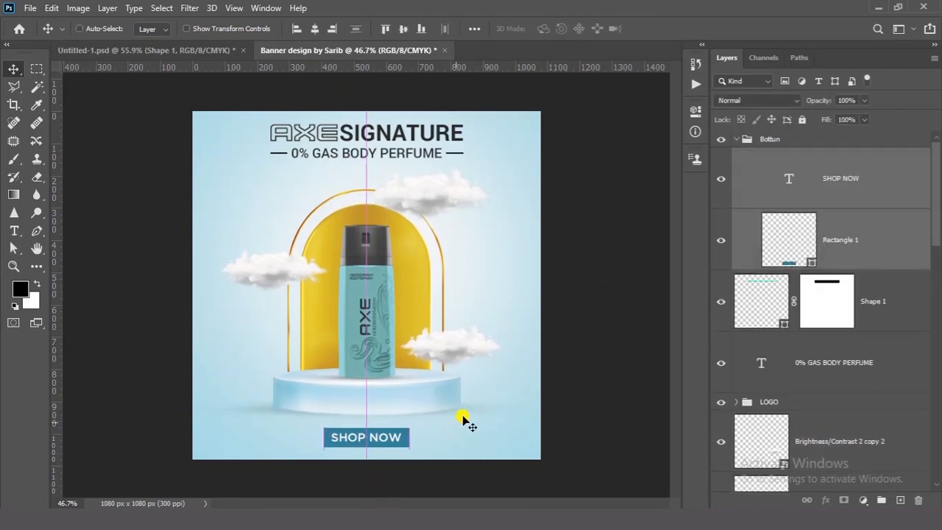
click(605, 252)
Add a new layer directly below the bottle and paint a soft black shadow spot along the bottle's left edge
click(381, 295)
ctrl+click(390, 363)
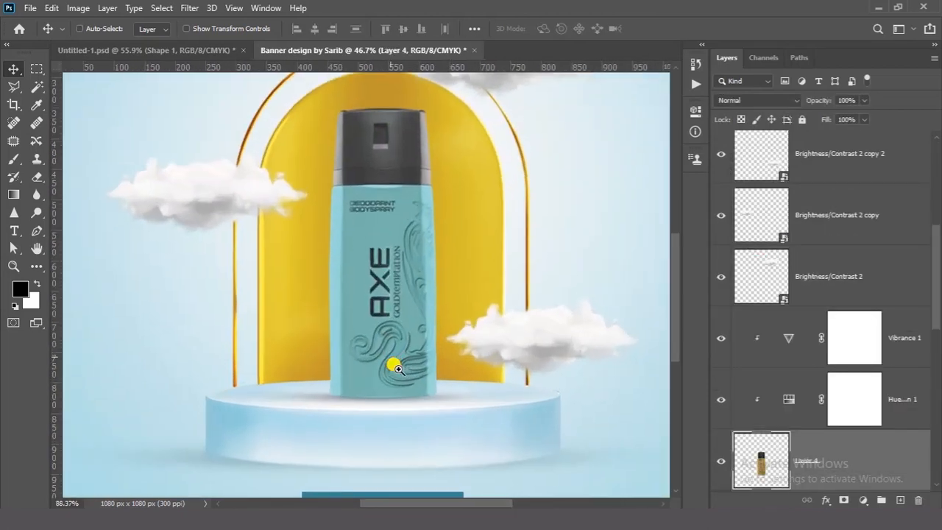
scroll(800, 366, down, 4)
click(805, 381)
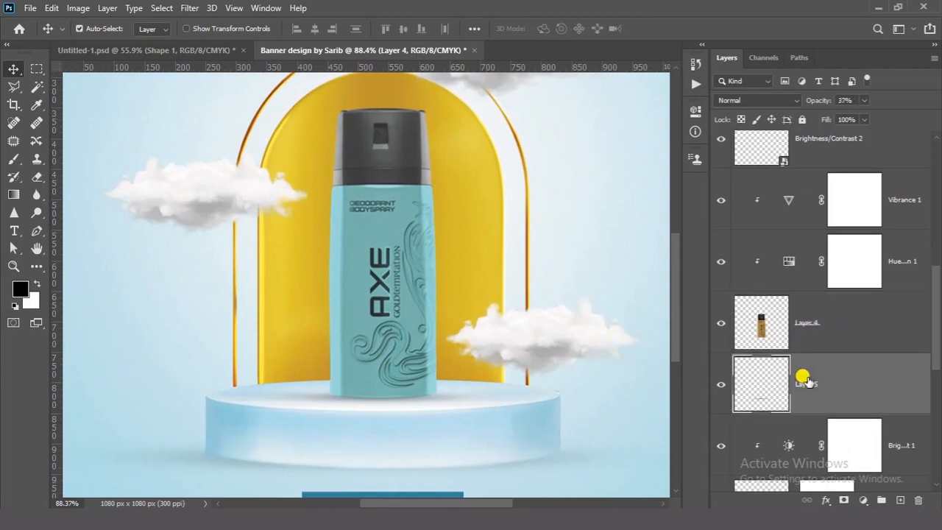
click(900, 500)
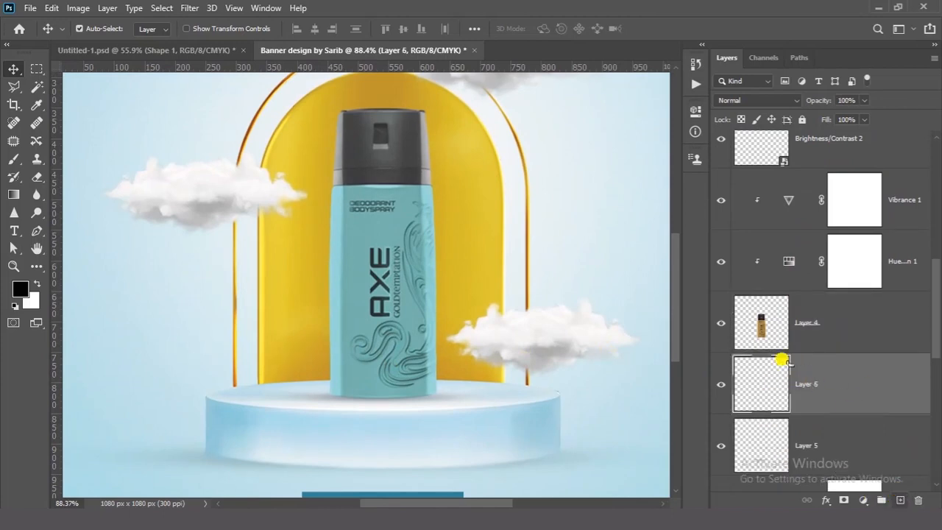
click(14, 158)
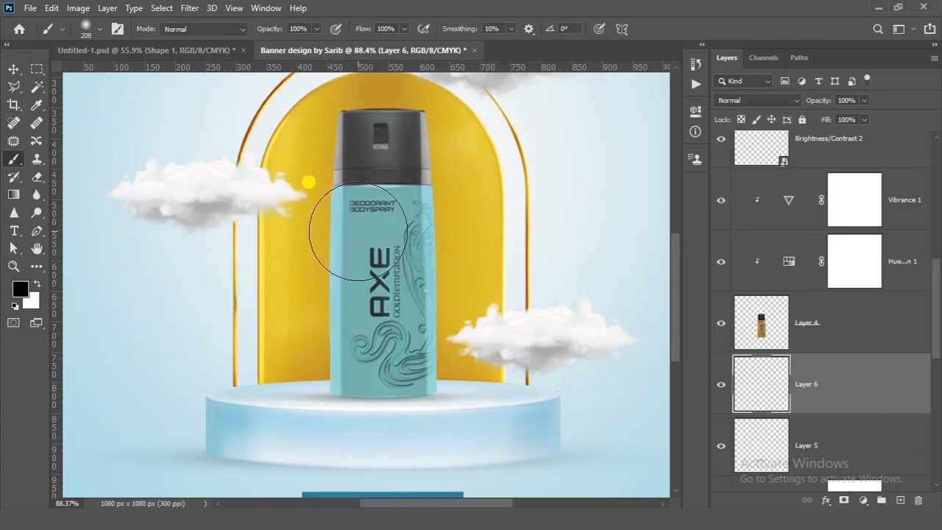
drag(306, 176, 313, 253)
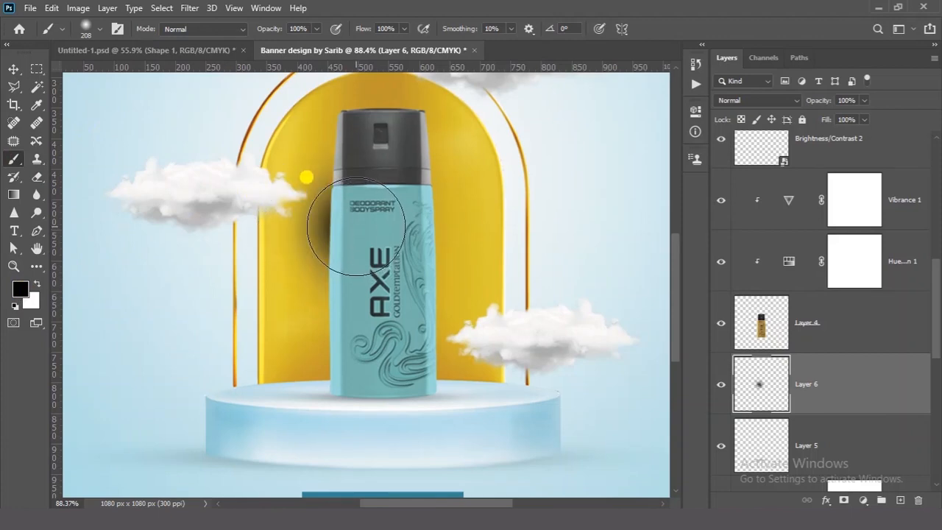
Transform the painted spot into a tall, narrow shadow running behind the bottle's left edge
key(ctrl+t)
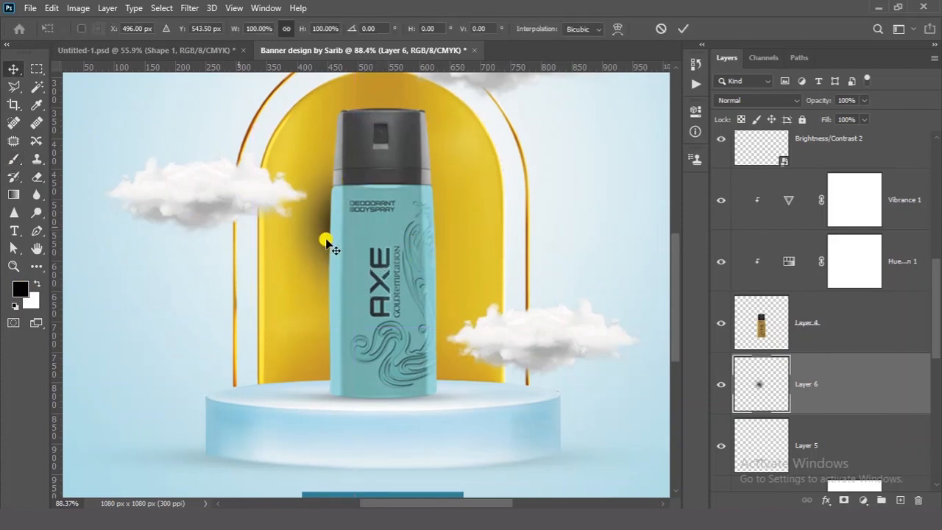
drag(340, 327, 355, 411)
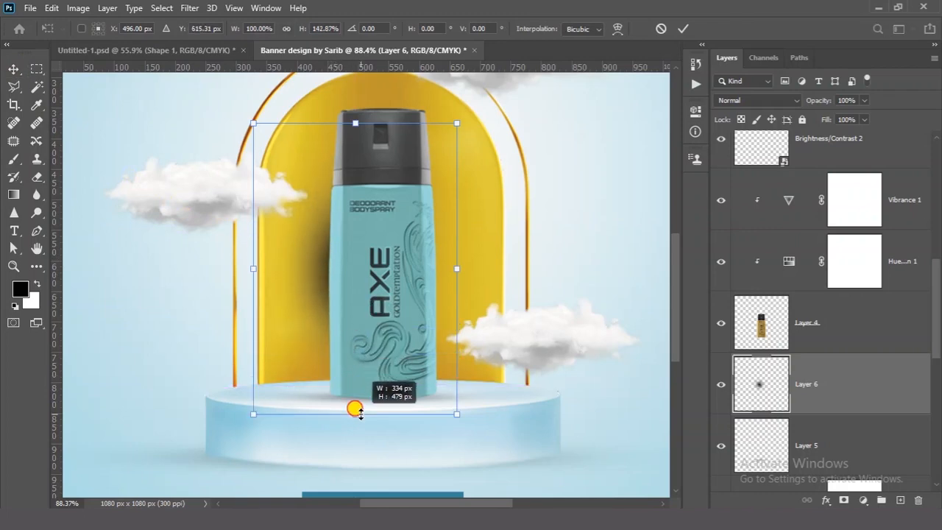
drag(456, 268, 336, 274)
drag(333, 414, 334, 457)
drag(301, 289, 308, 287)
click(684, 29)
Duplicate the shadow behind the bottle's right edge and set both side-shadow layers to 30% opacity
drag(460, 243, 491, 277)
shift+click(809, 430)
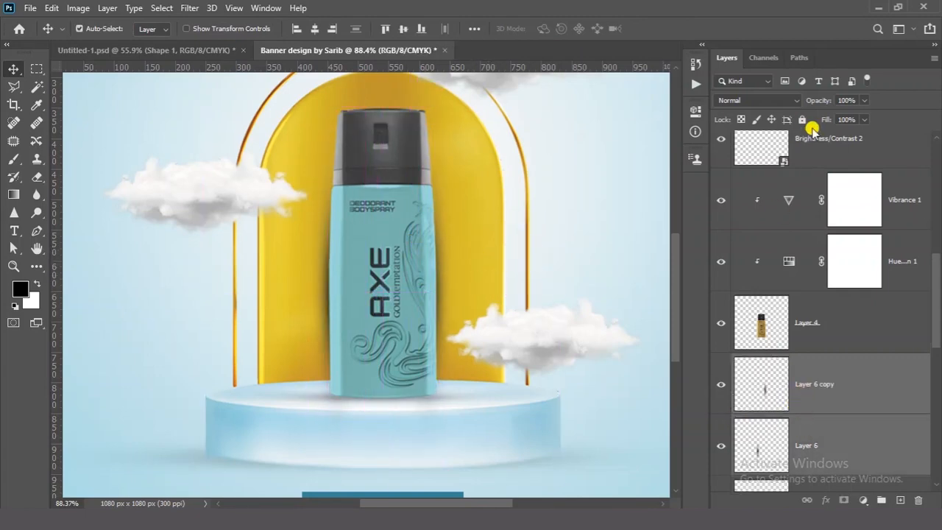
drag(830, 98, 822, 102)
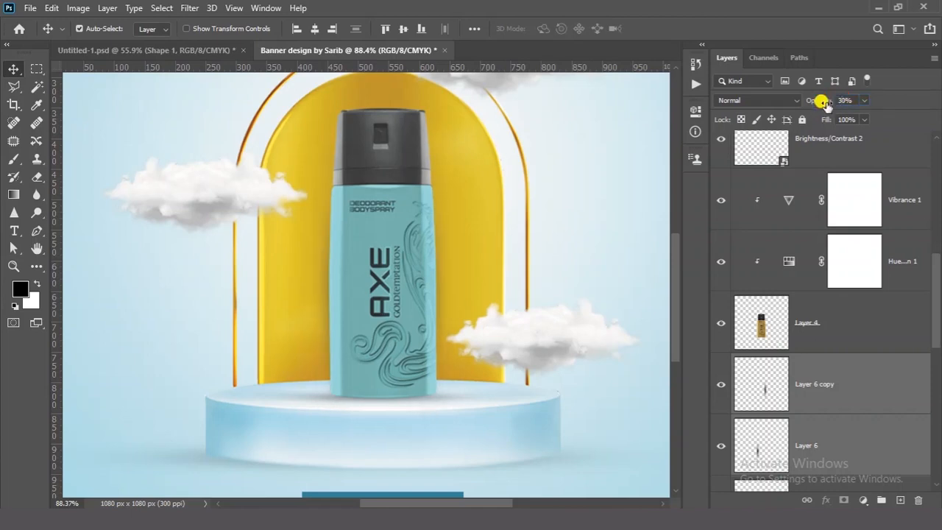
drag(459, 306, 427, 313)
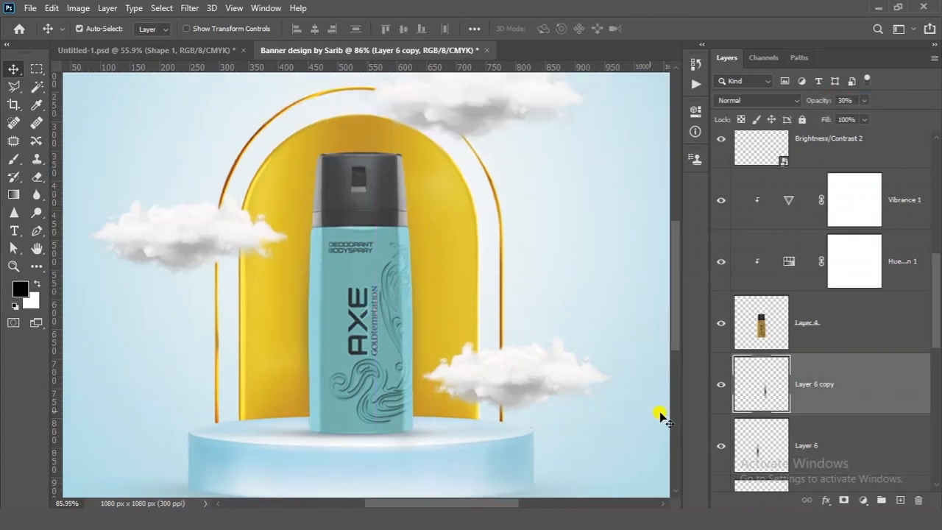
click(809, 442)
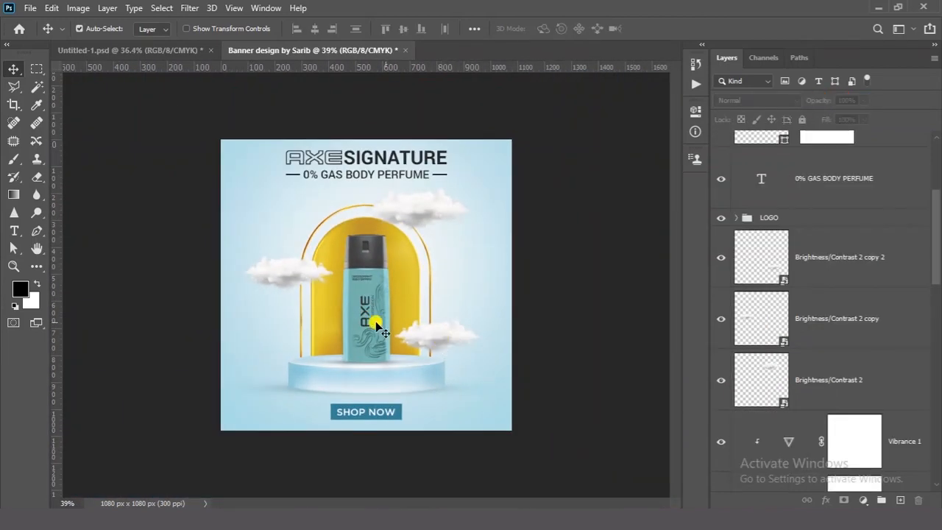
Move the left cloud slightly down and the two right-hand clouds slightly to the right
drag(297, 271, 297, 279)
drag(413, 215, 423, 216)
drag(449, 336, 454, 336)
Add a Brightness/Contrast adjustment clipped to the bottle layer, with brightness 15 and contrast 26
click(369, 312)
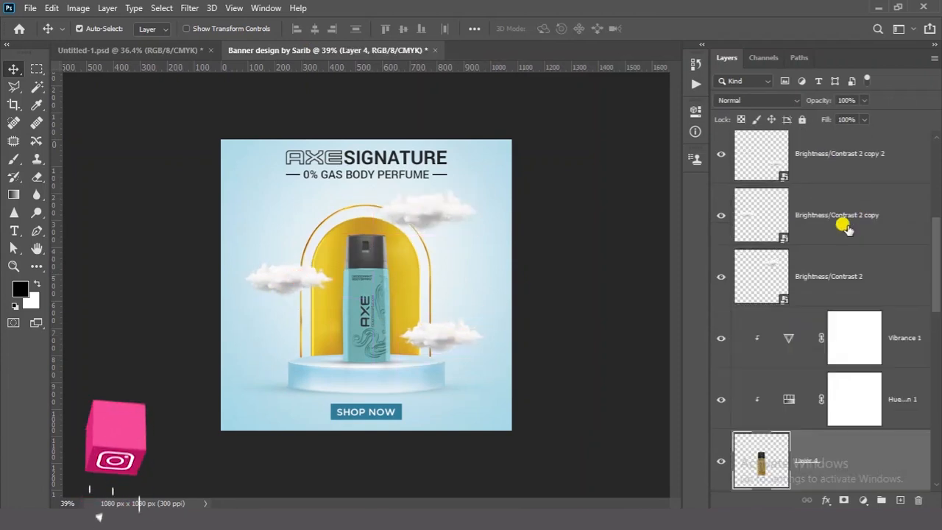
scroll(826, 272, down, 2)
scroll(817, 332, down, 1)
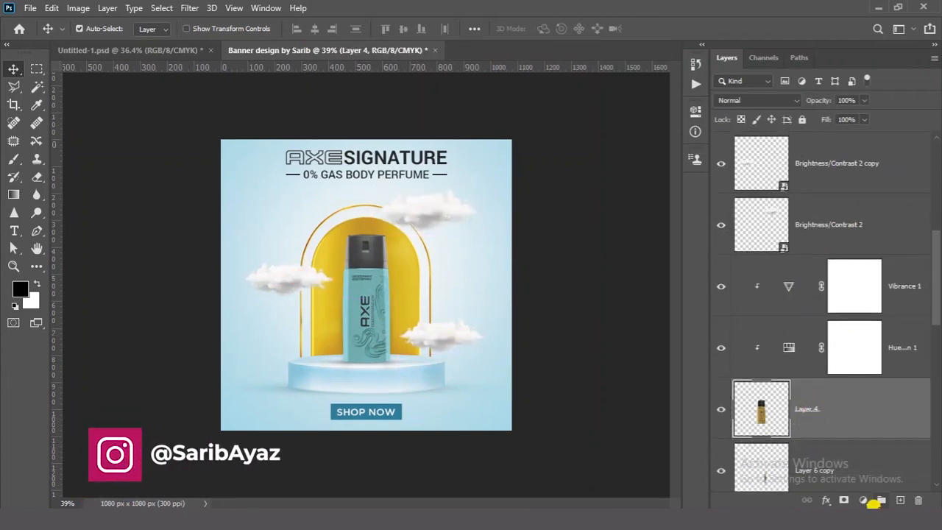
click(864, 500)
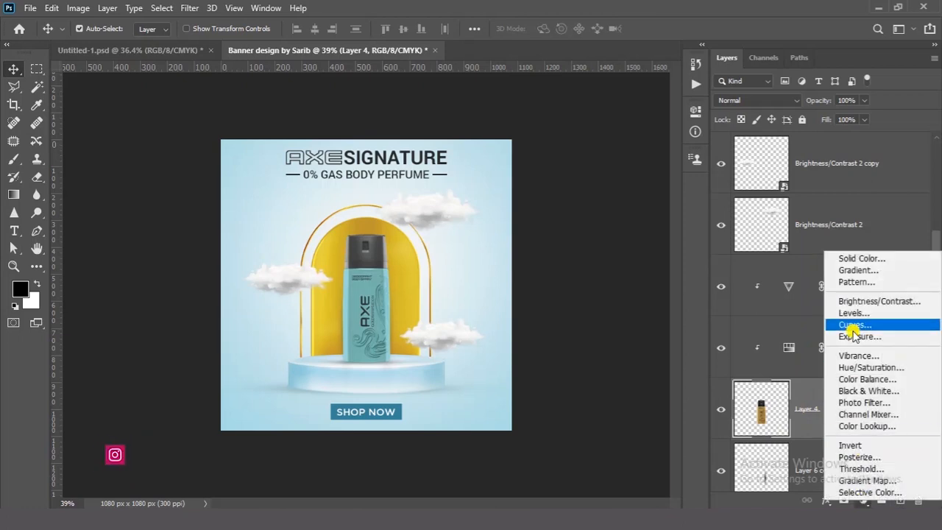
click(862, 301)
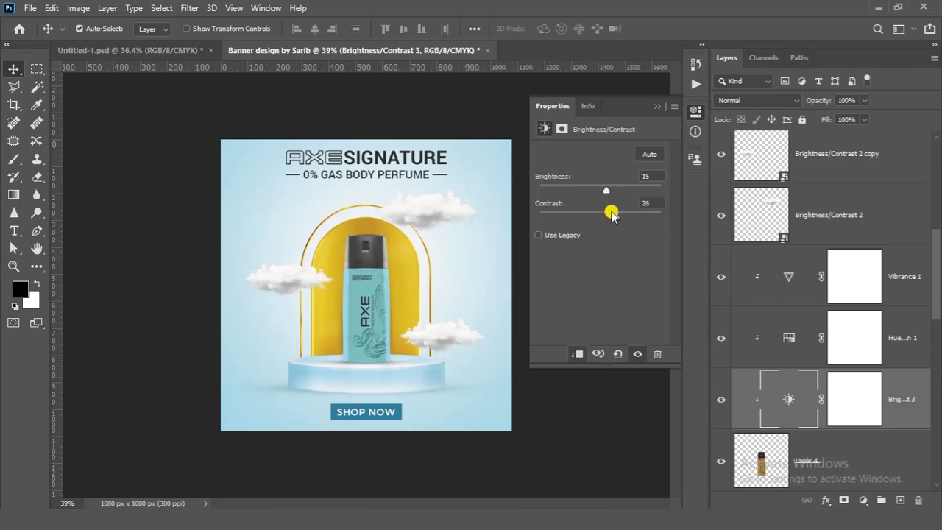
click(656, 107)
click(572, 240)
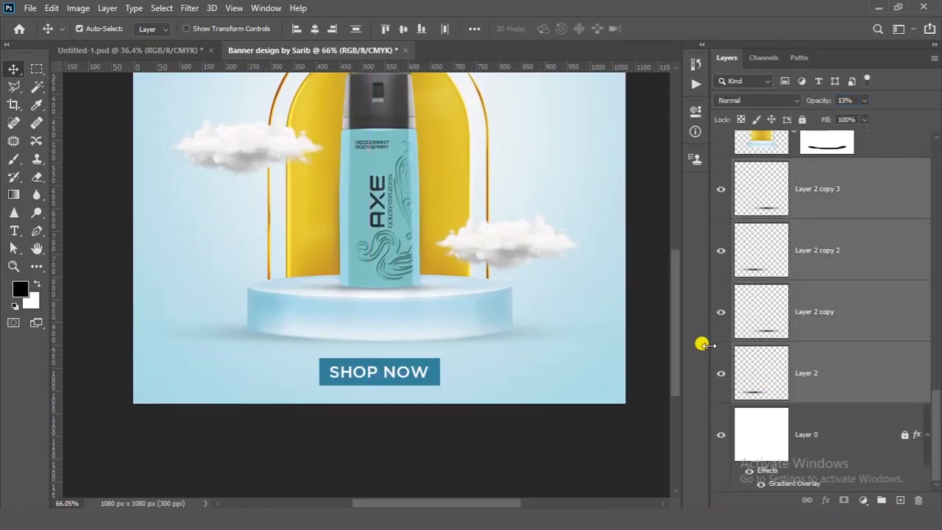
Transform the four selected ground-shadow layers under the podium slightly downwards, and deselect them
key(ctrl+t)
mouse_move(374, 350)
mouse_down()
mouse_move(363, 343)
mouse_move(374, 351)
mouse_up()
key(Return)
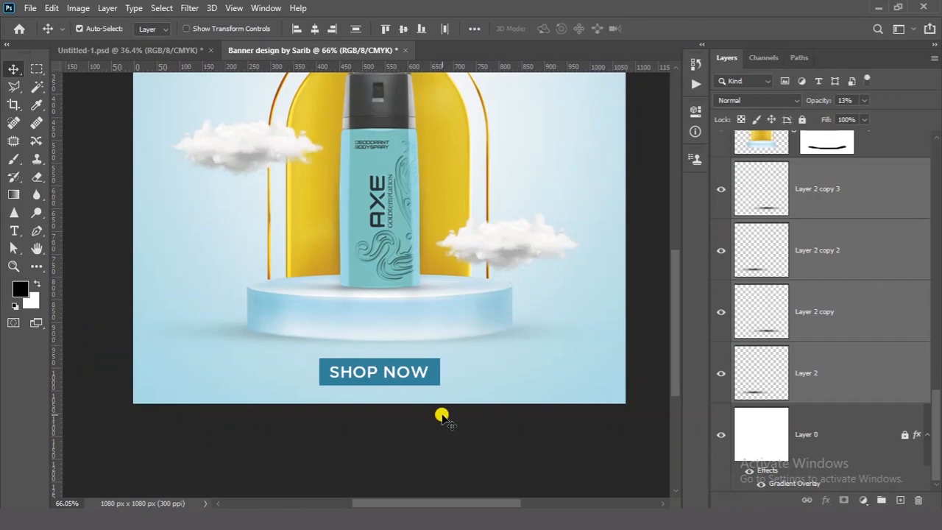
key(ctrl+minus)
key(ctrl+minus)
click(417, 431)
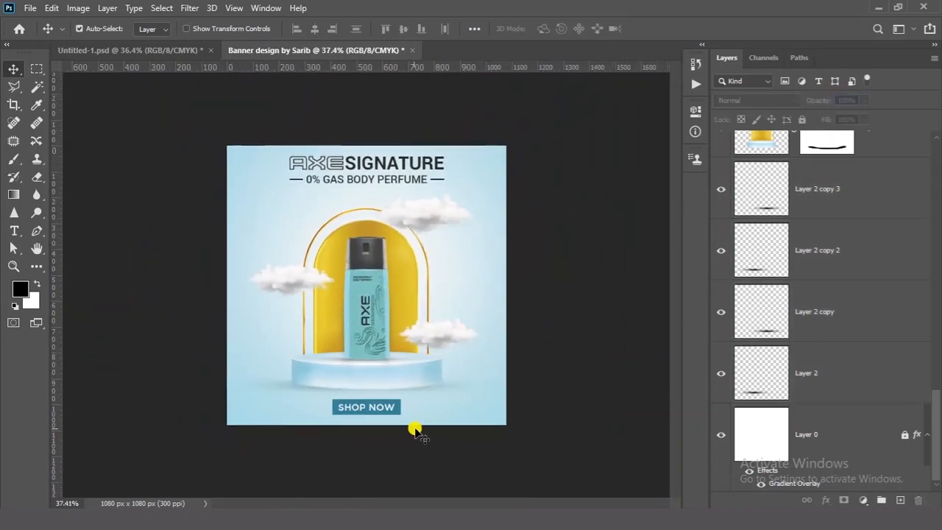
Adjust the layout vertically, shifting the clouds, arch, bottle and podium slightly upwards and the heading and button slightly downwards
scroll(514, 318, down, 2)
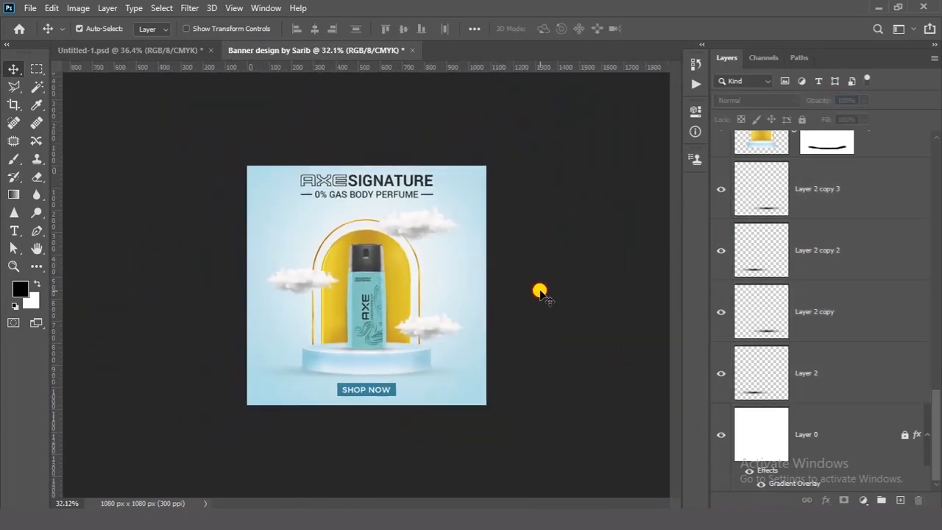
drag(253, 253, 543, 368)
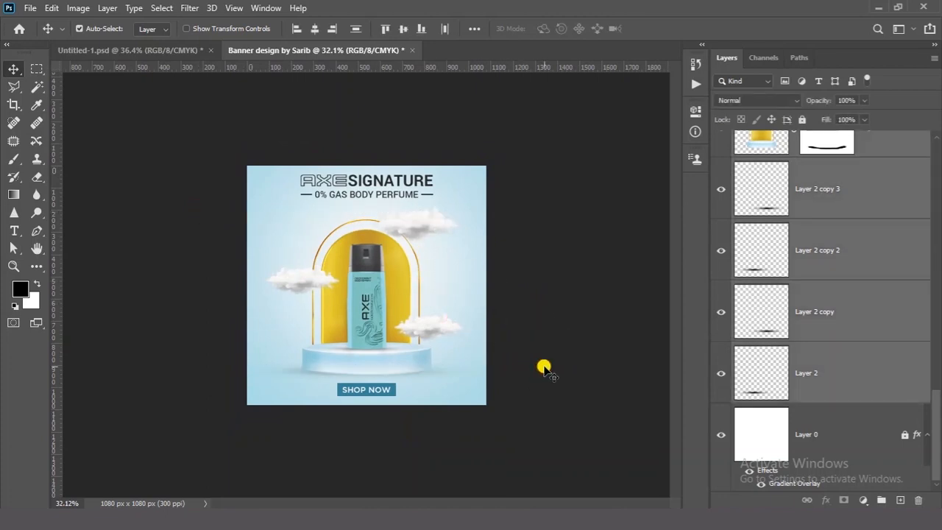
click(537, 281)
drag(553, 425, 555, 393)
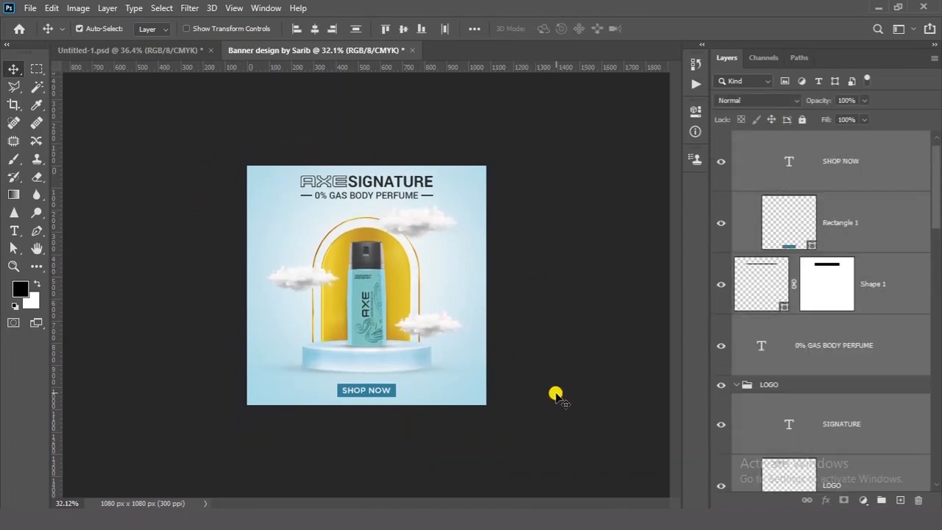
Fine-tune the clouds, moving the lower-right one further right, the upper one slightly left and the left one slightly up
click(416, 217)
click(426, 301)
click(453, 333)
drag(442, 326, 450, 325)
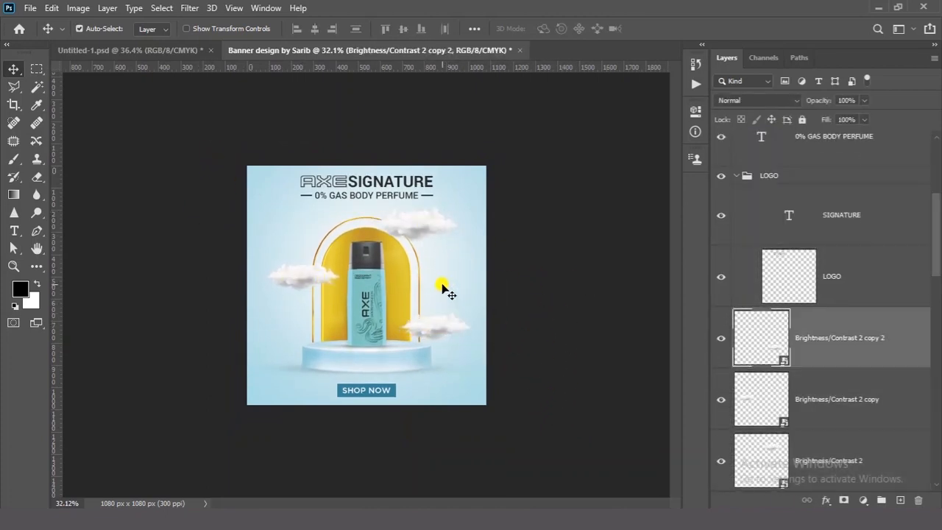
drag(435, 228, 432, 228)
click(375, 257)
drag(317, 278, 316, 276)
click(384, 333)
scroll(396, 386, up, 7)
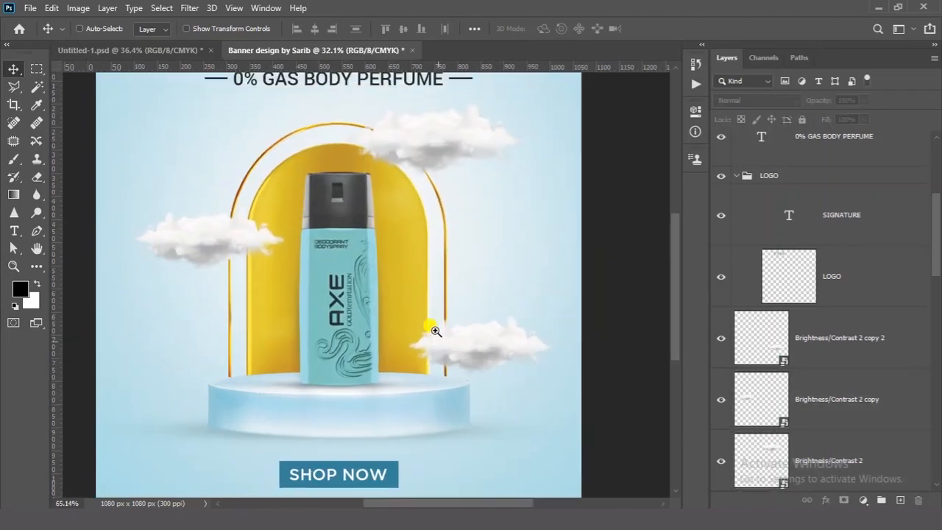
scroll(603, 225, down, 5)
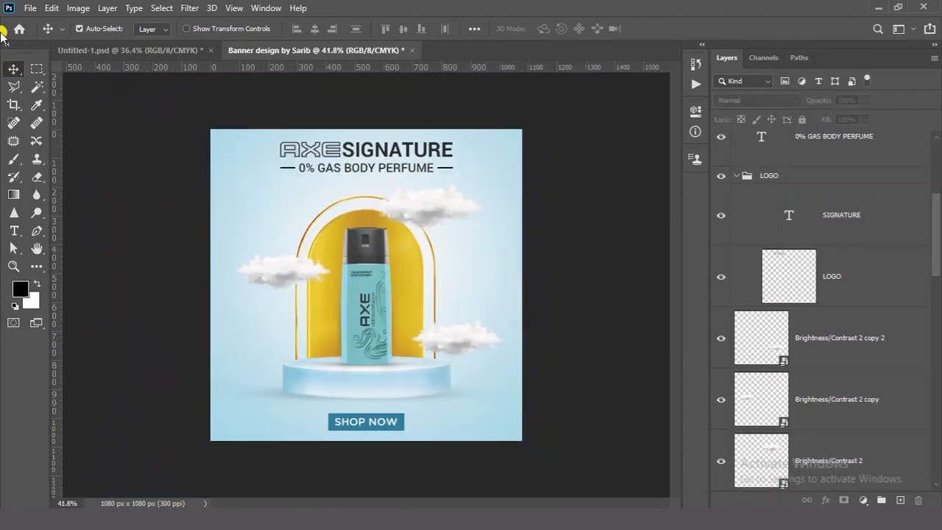
Save a JPEG copy of the banner on the computer, in the Desktop folder, accepting the JPEG options
click(30, 8)
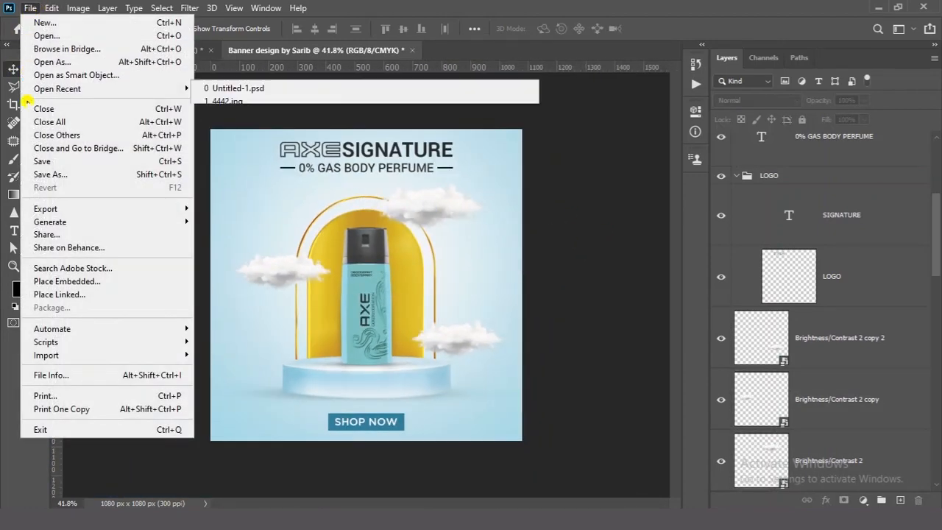
click(67, 175)
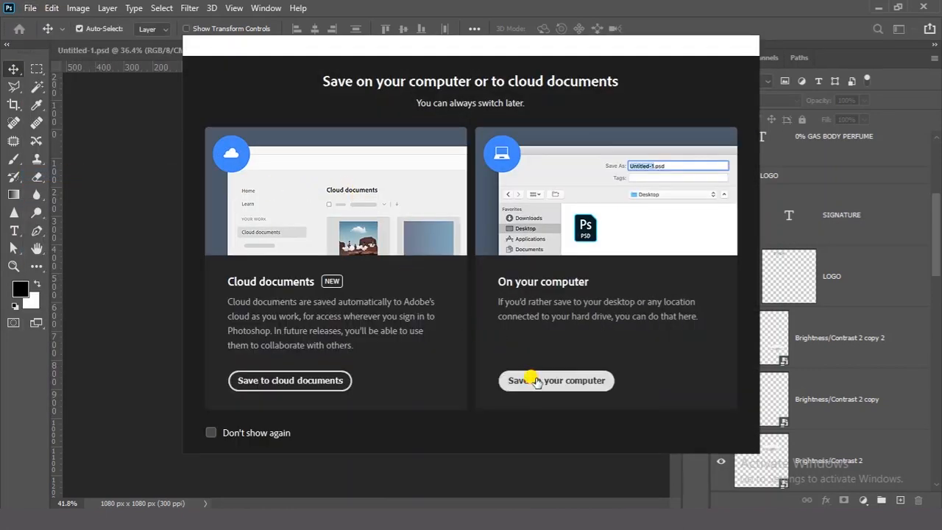
click(525, 380)
click(131, 235)
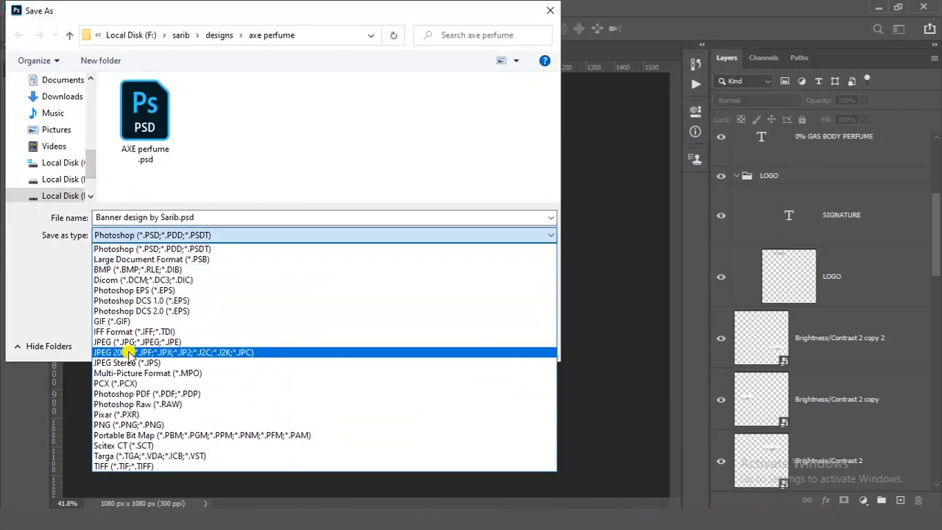
click(162, 342)
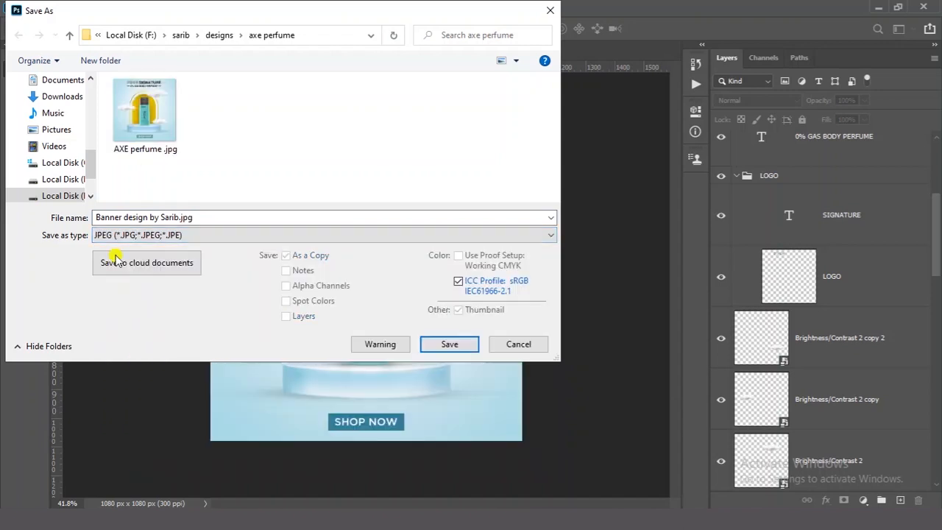
drag(94, 175, 92, 81)
click(29, 104)
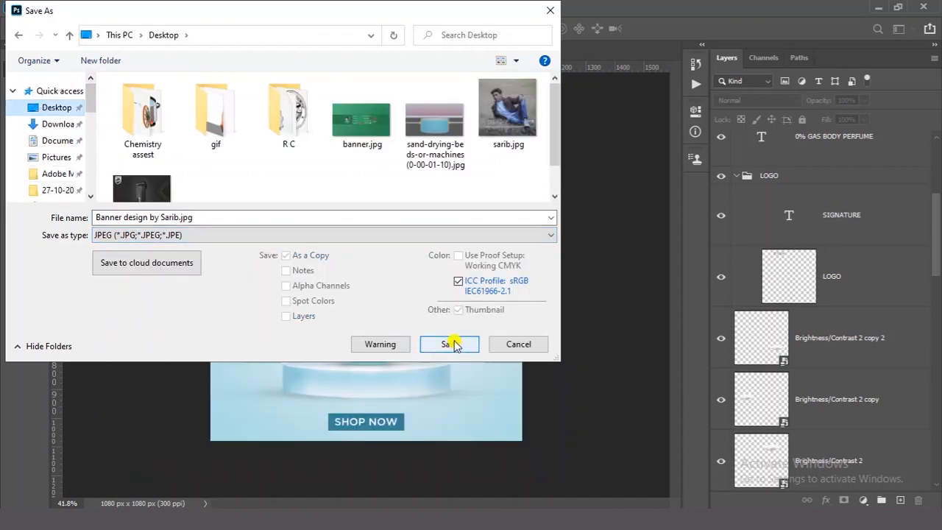
click(455, 345)
click(545, 110)
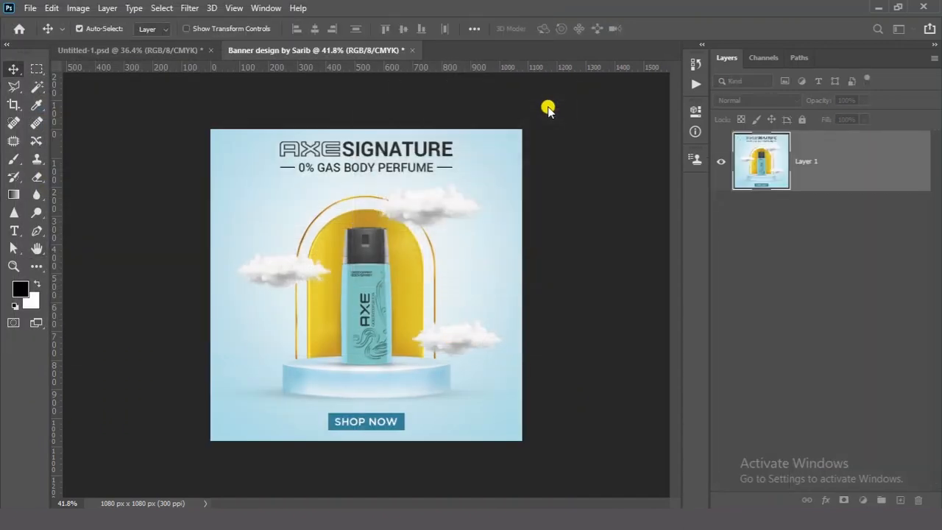